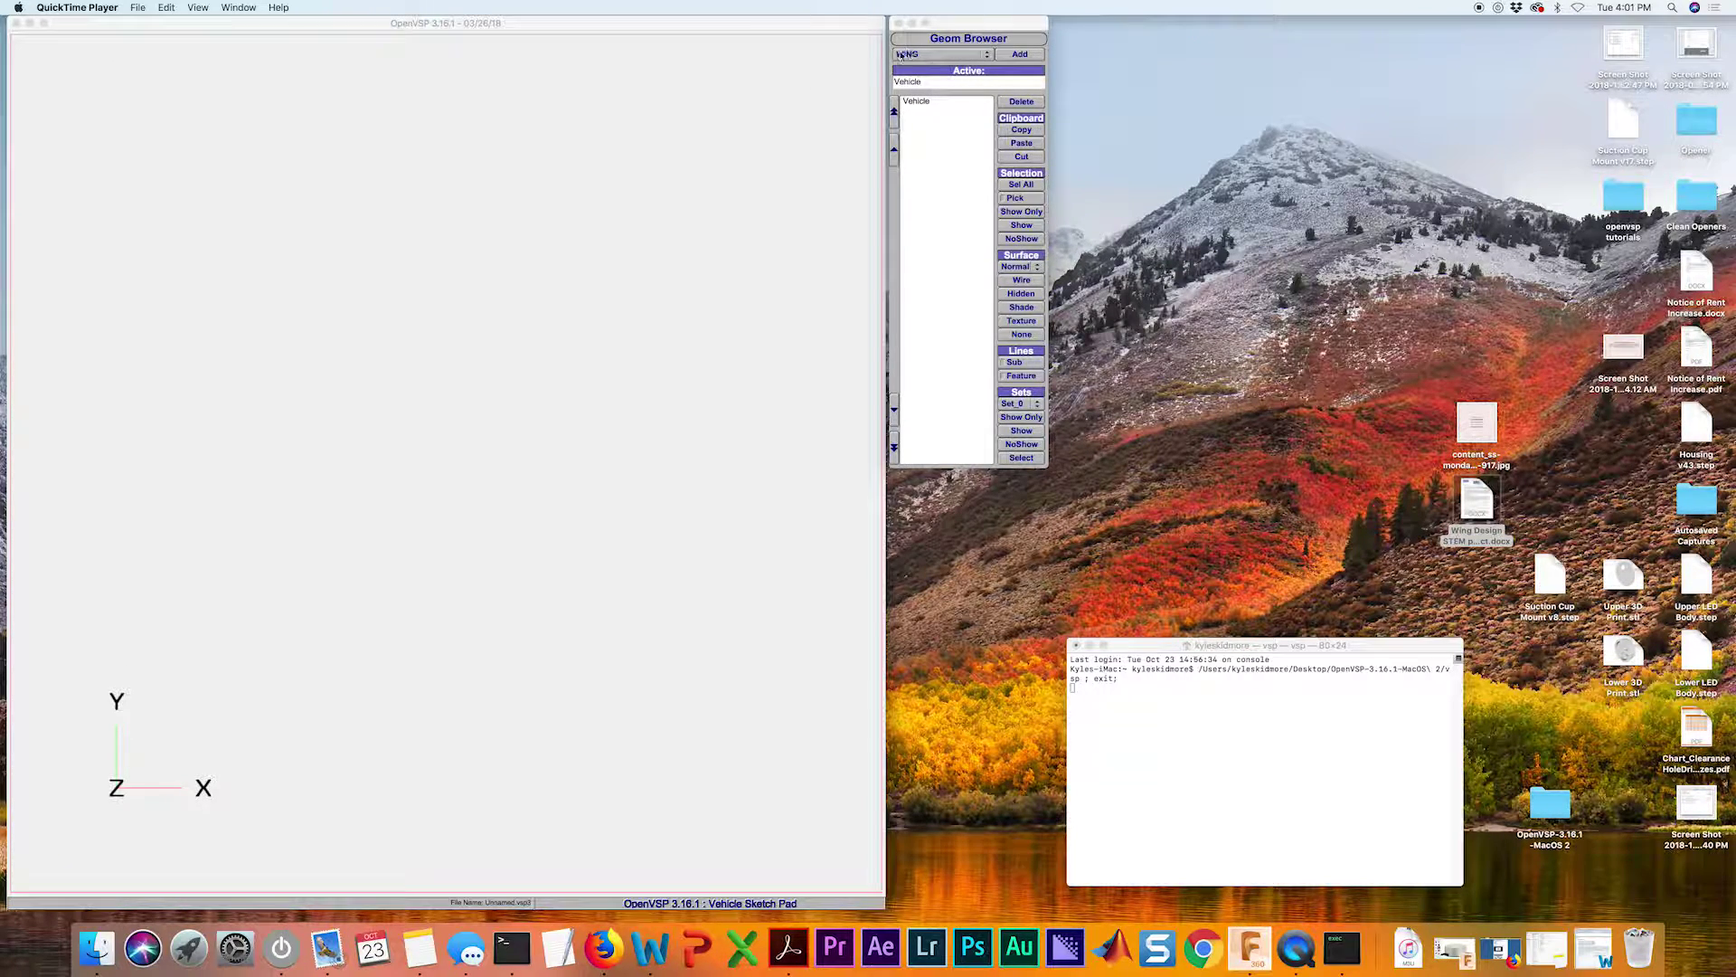
- Add a default wing geometry (span 9, root chord 4, tip chord 1, sweep 30)
left_click(987, 55)
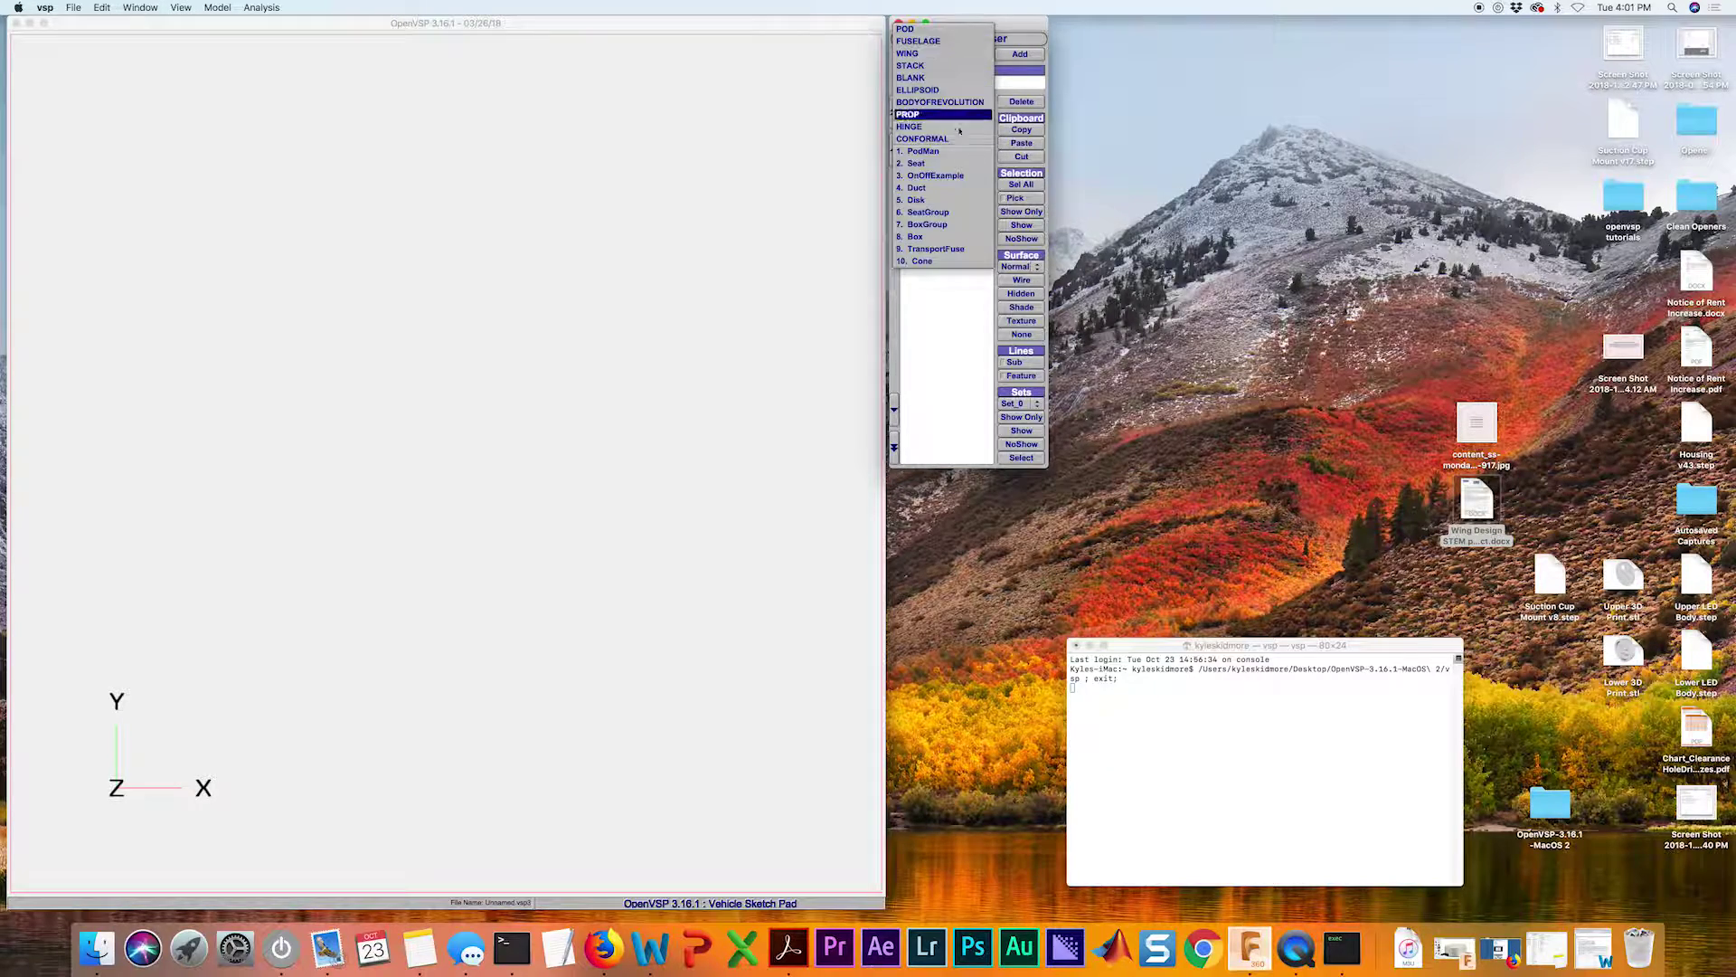
left_click(986, 54)
left_click(1017, 55)
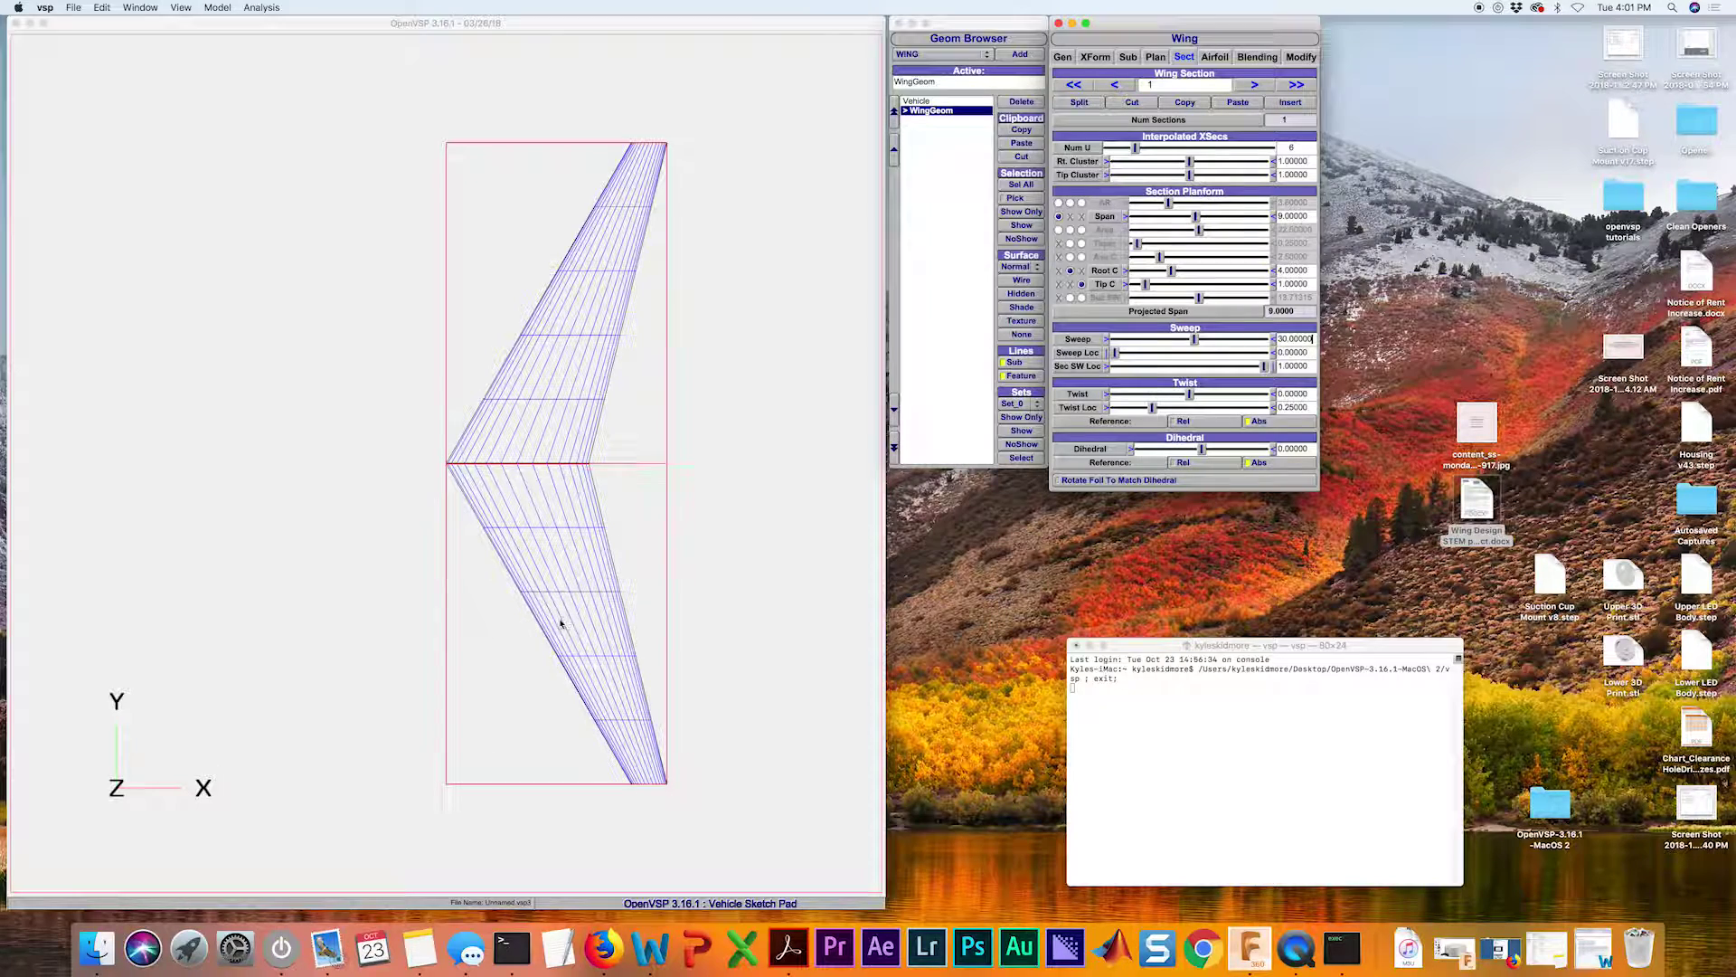
left_click_drag(575, 612, 648, 228)
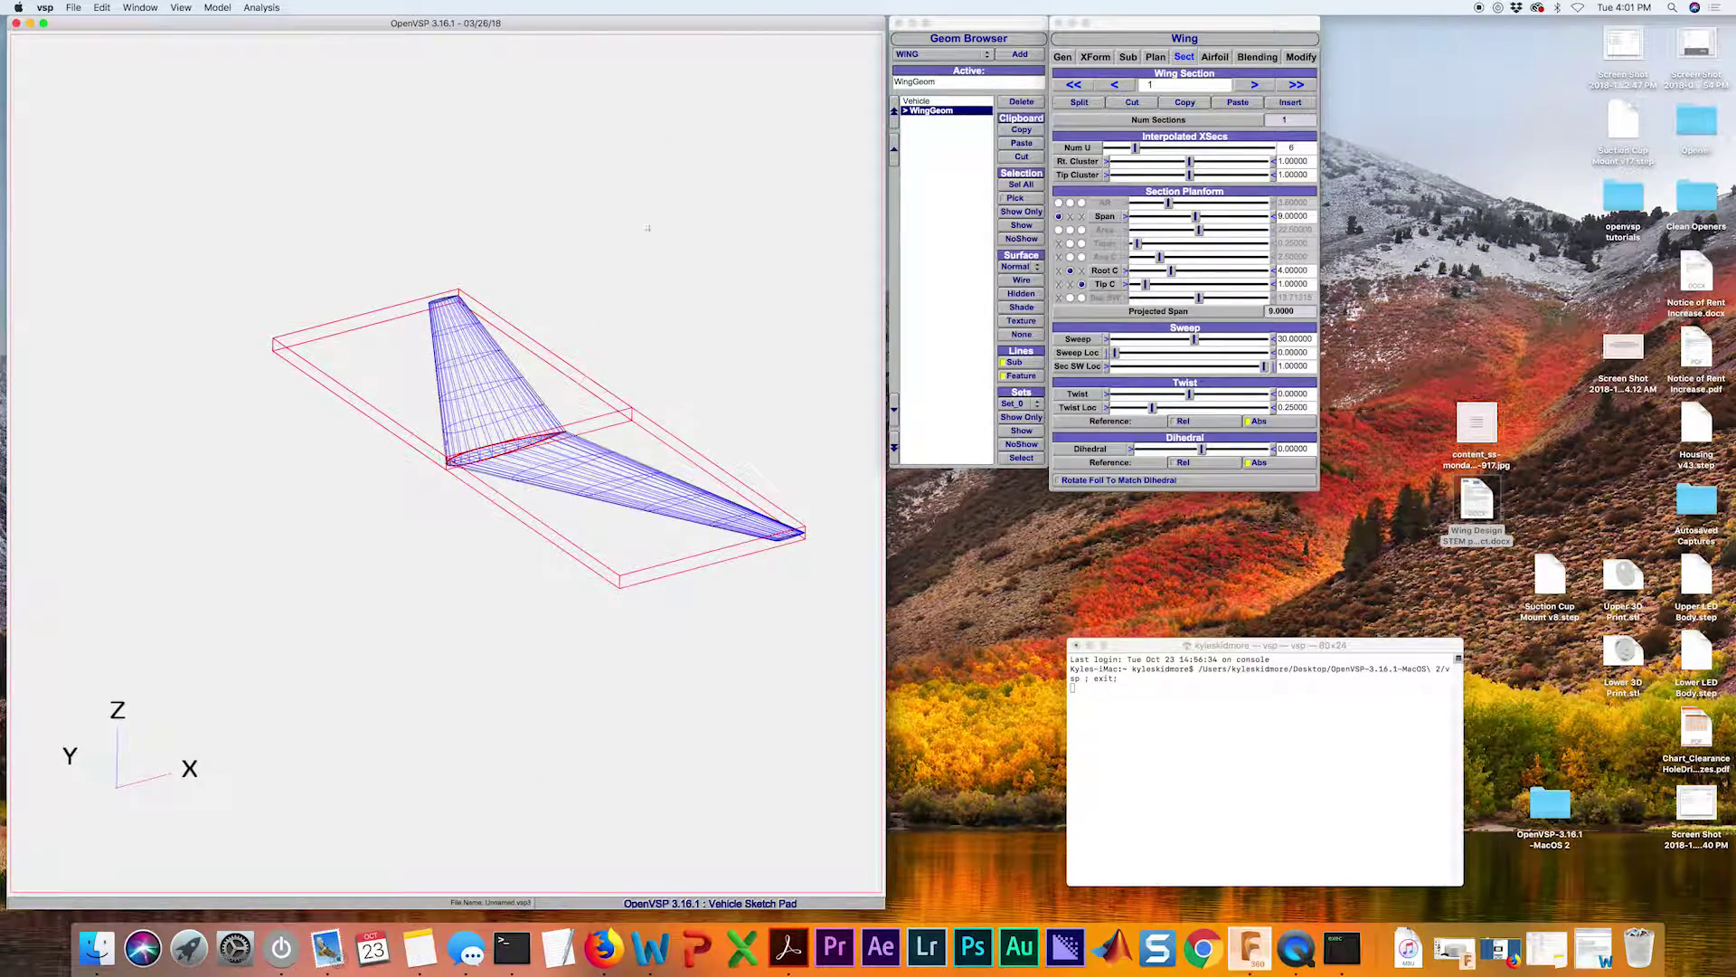
left_click(180, 8)
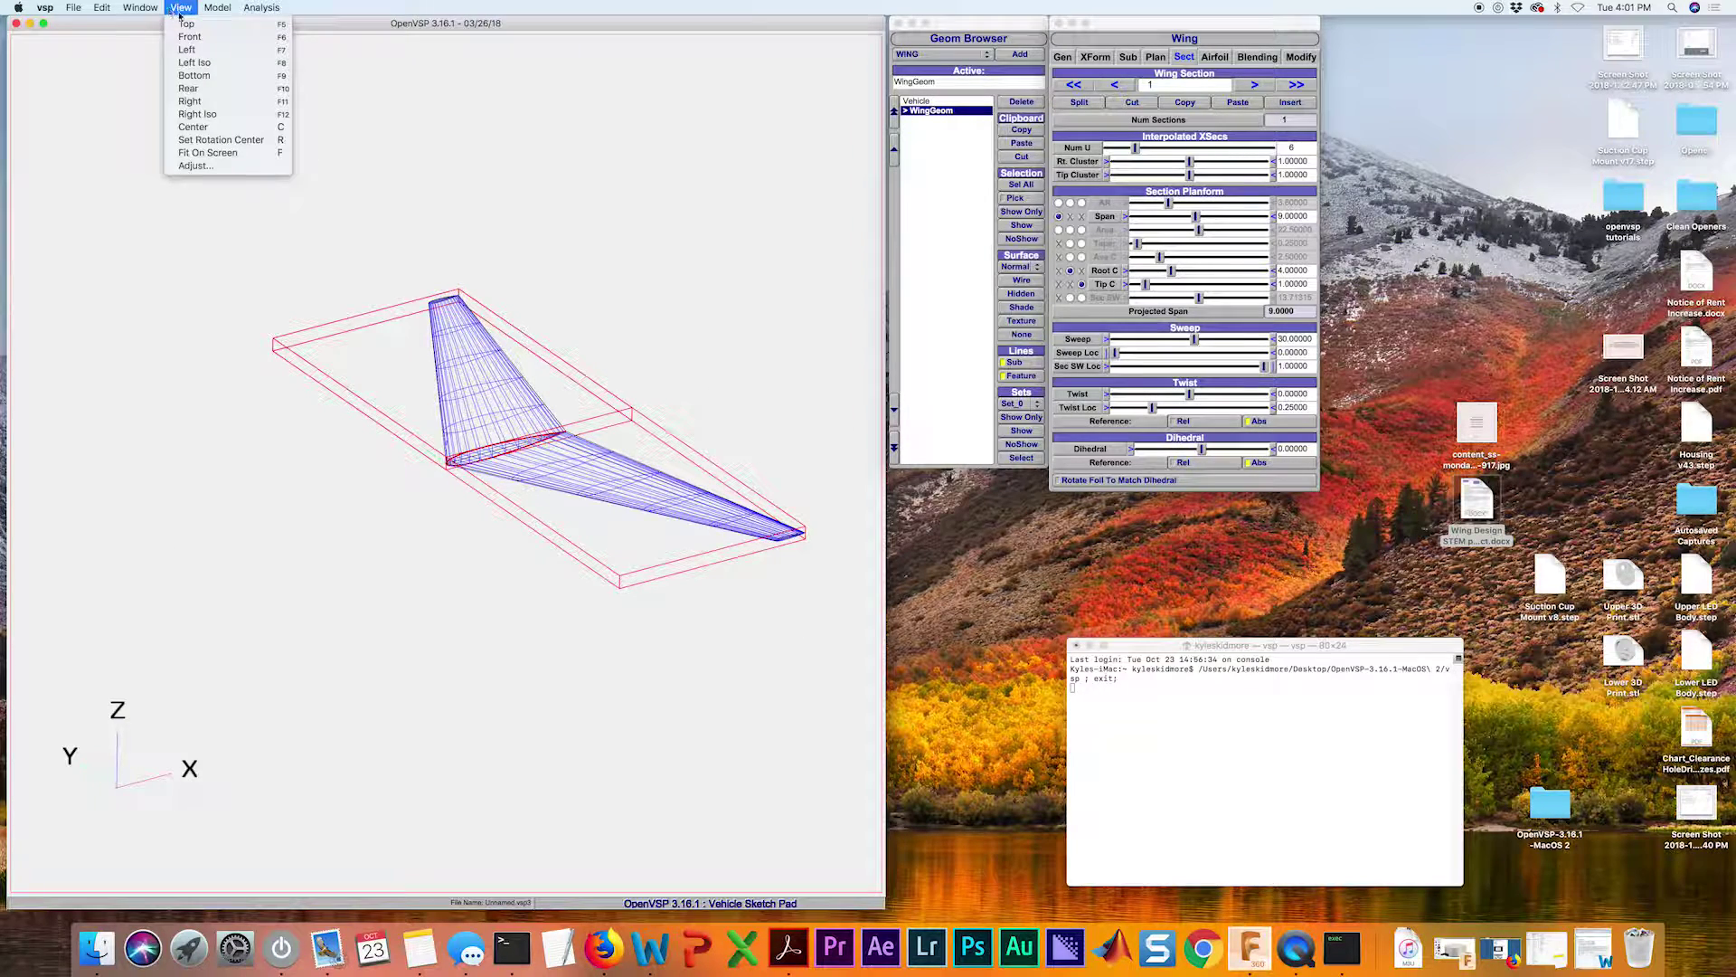
left_click(507, 415)
key("F5")
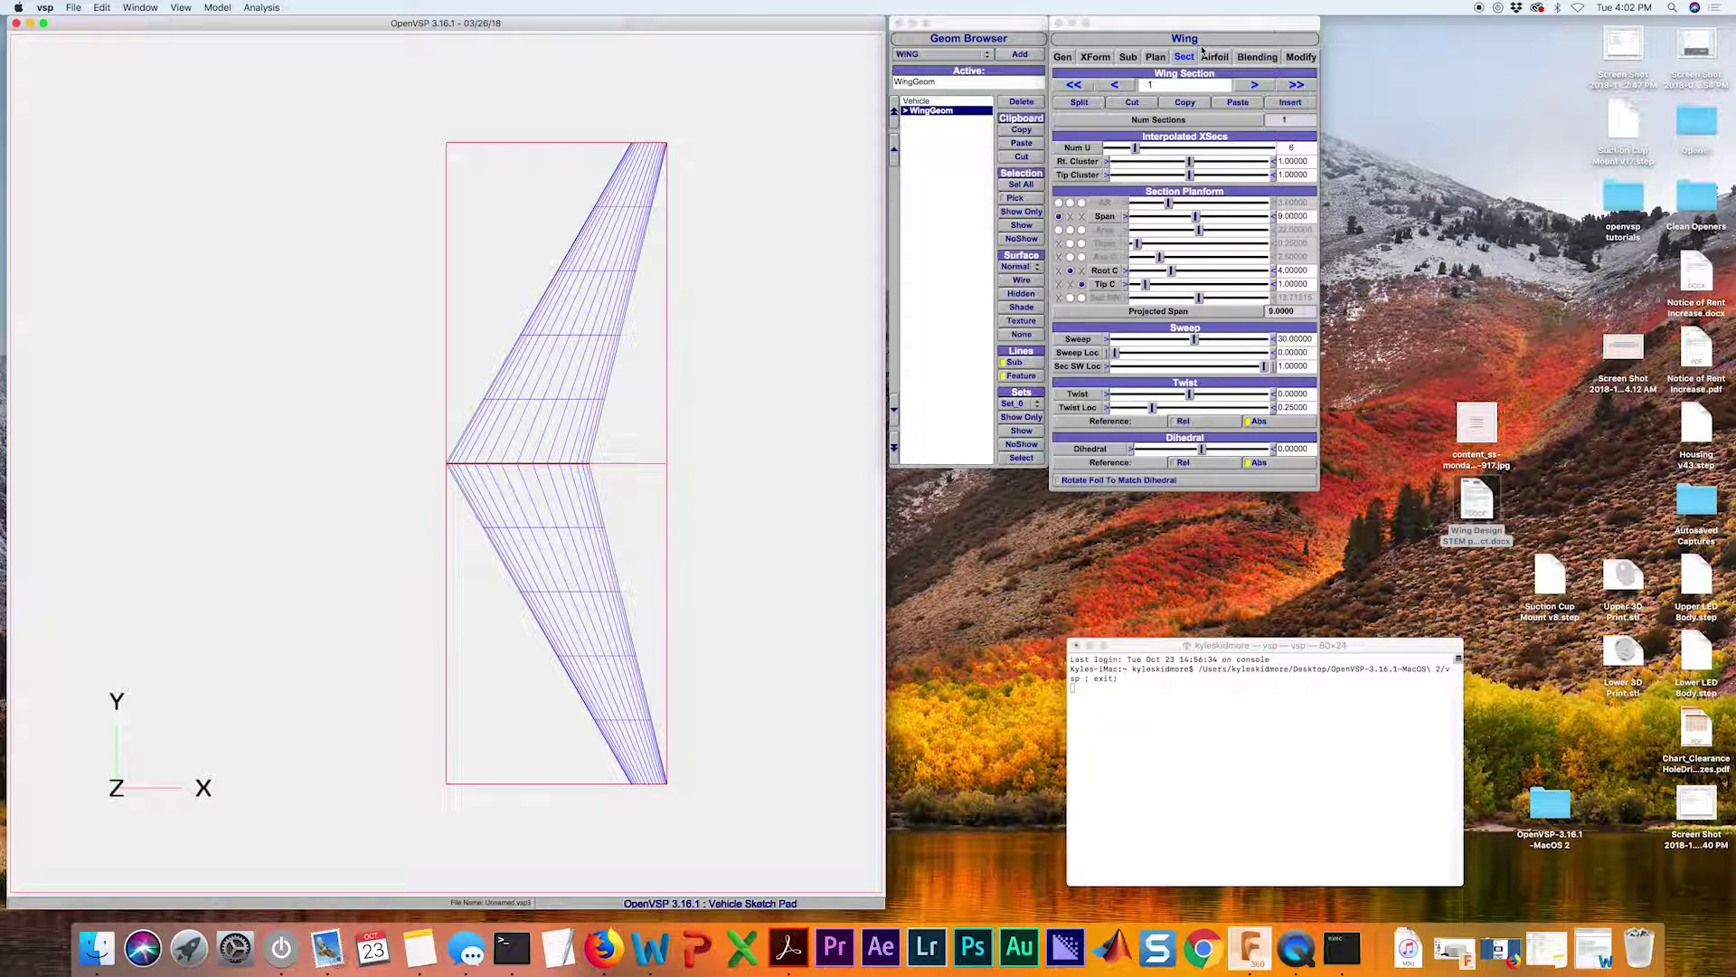
left_click(1154, 57)
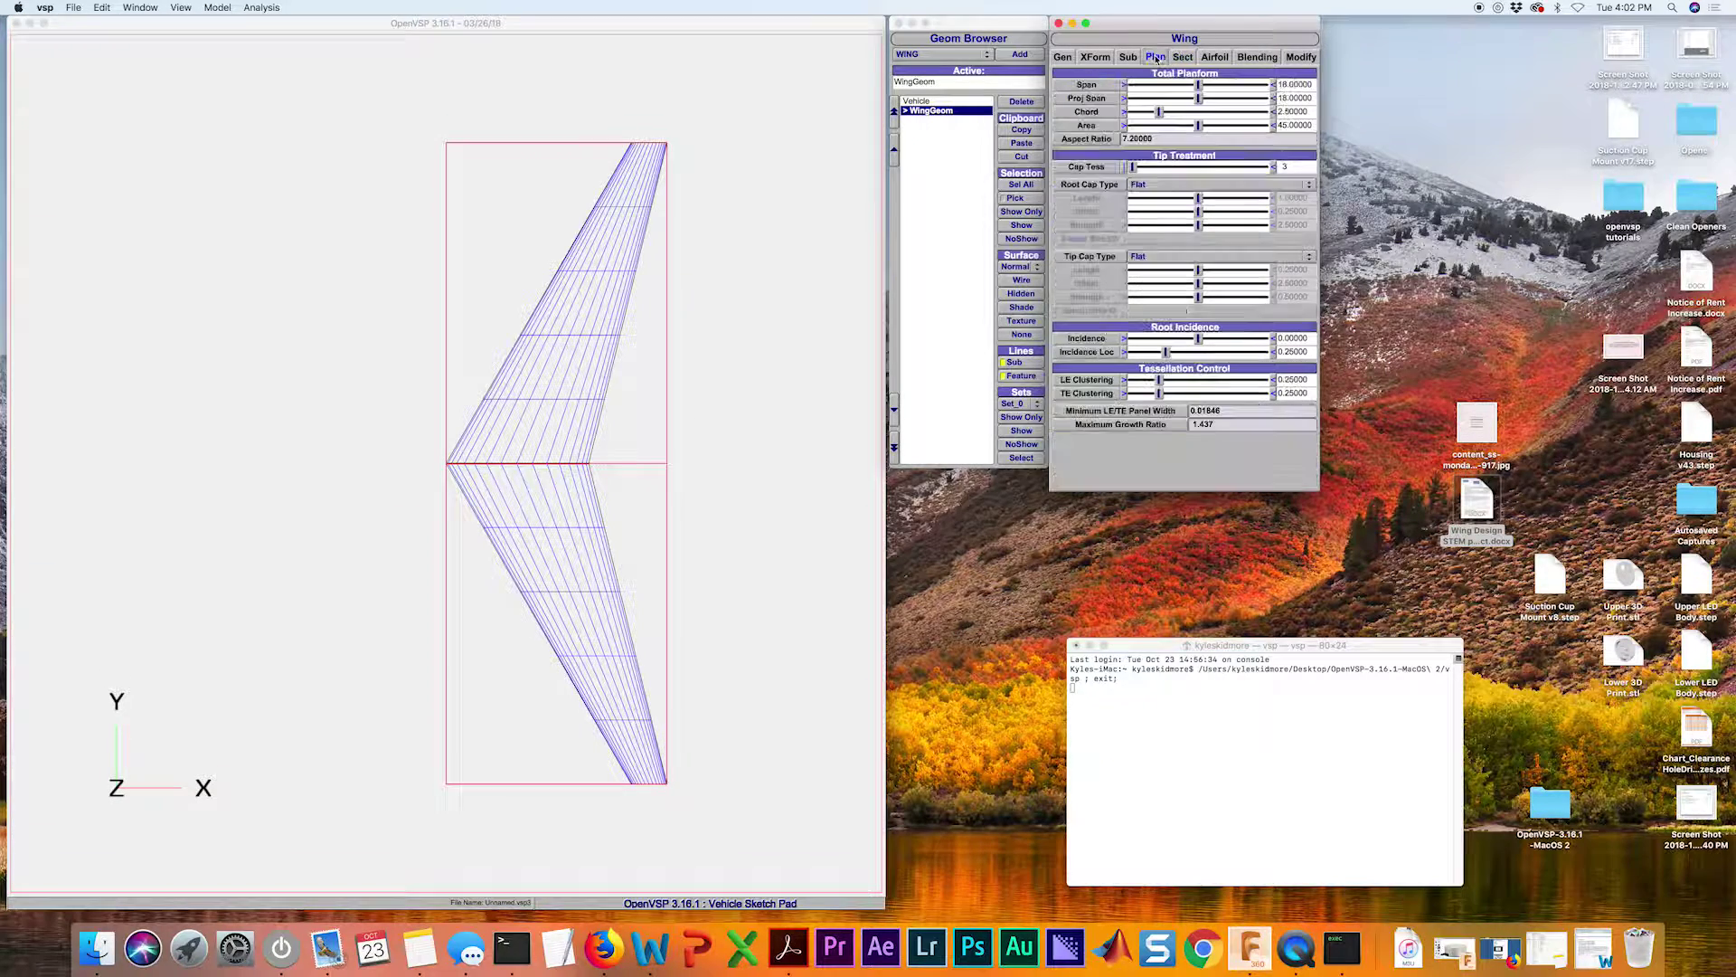
left_click(1183, 57)
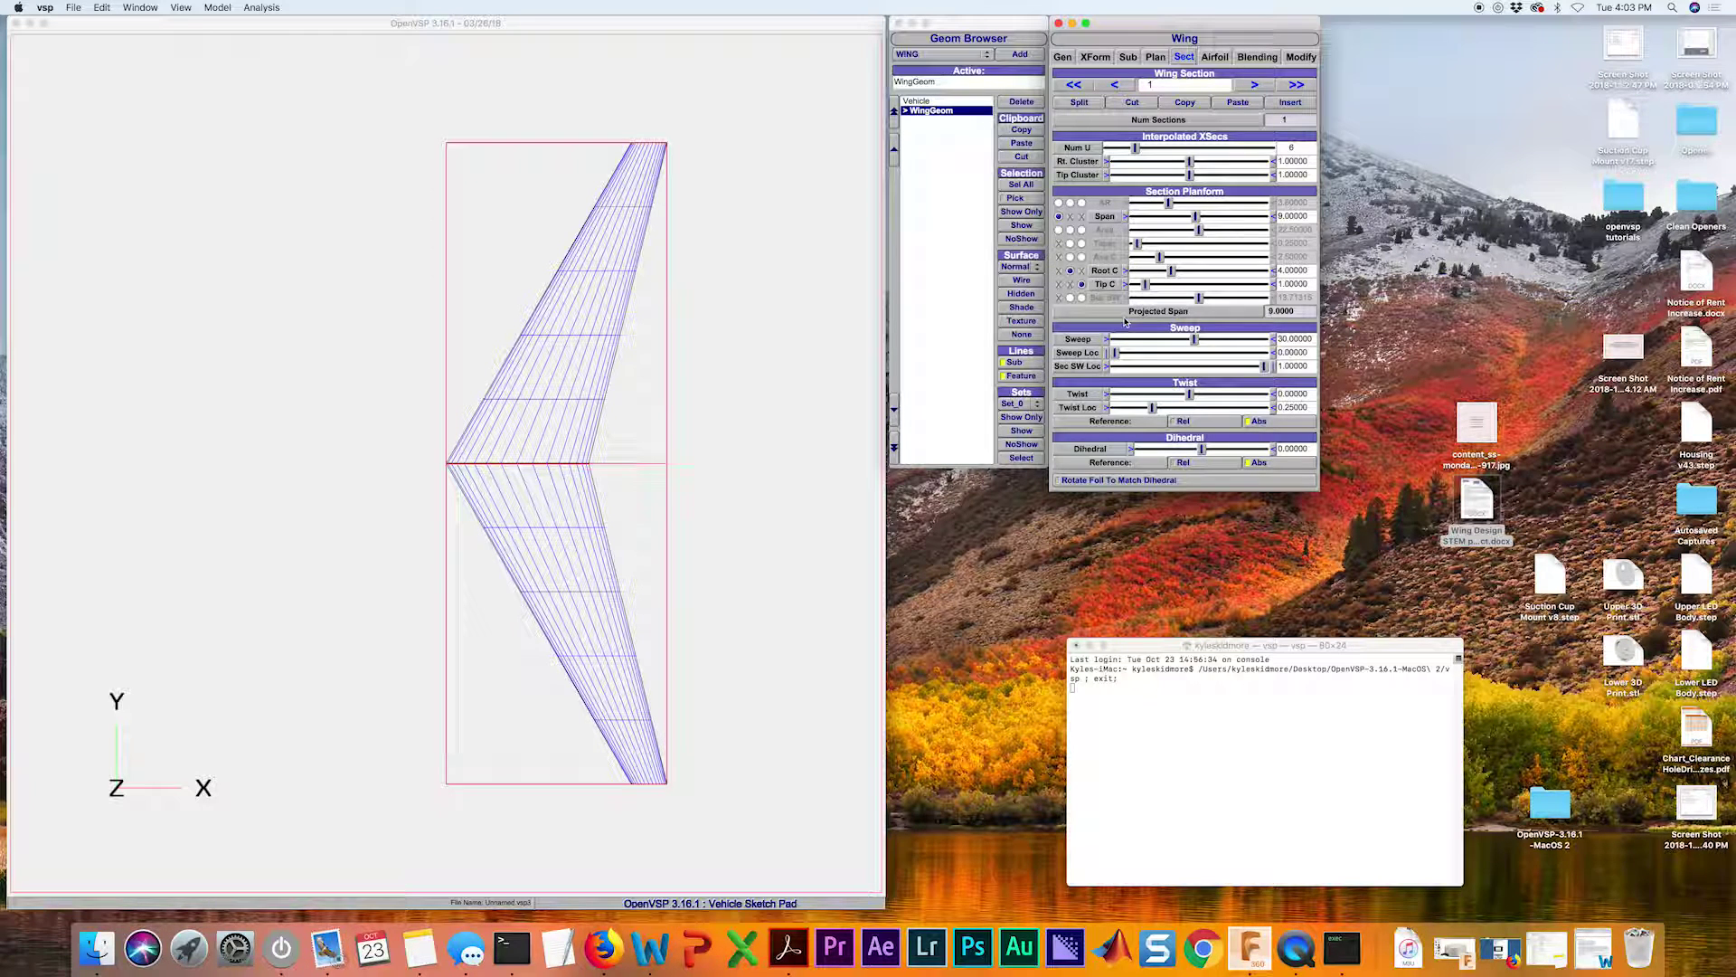
- Set the wing section sweep to 0 for a straight leading edge
left_click_drag(1195, 344, 1111, 345)
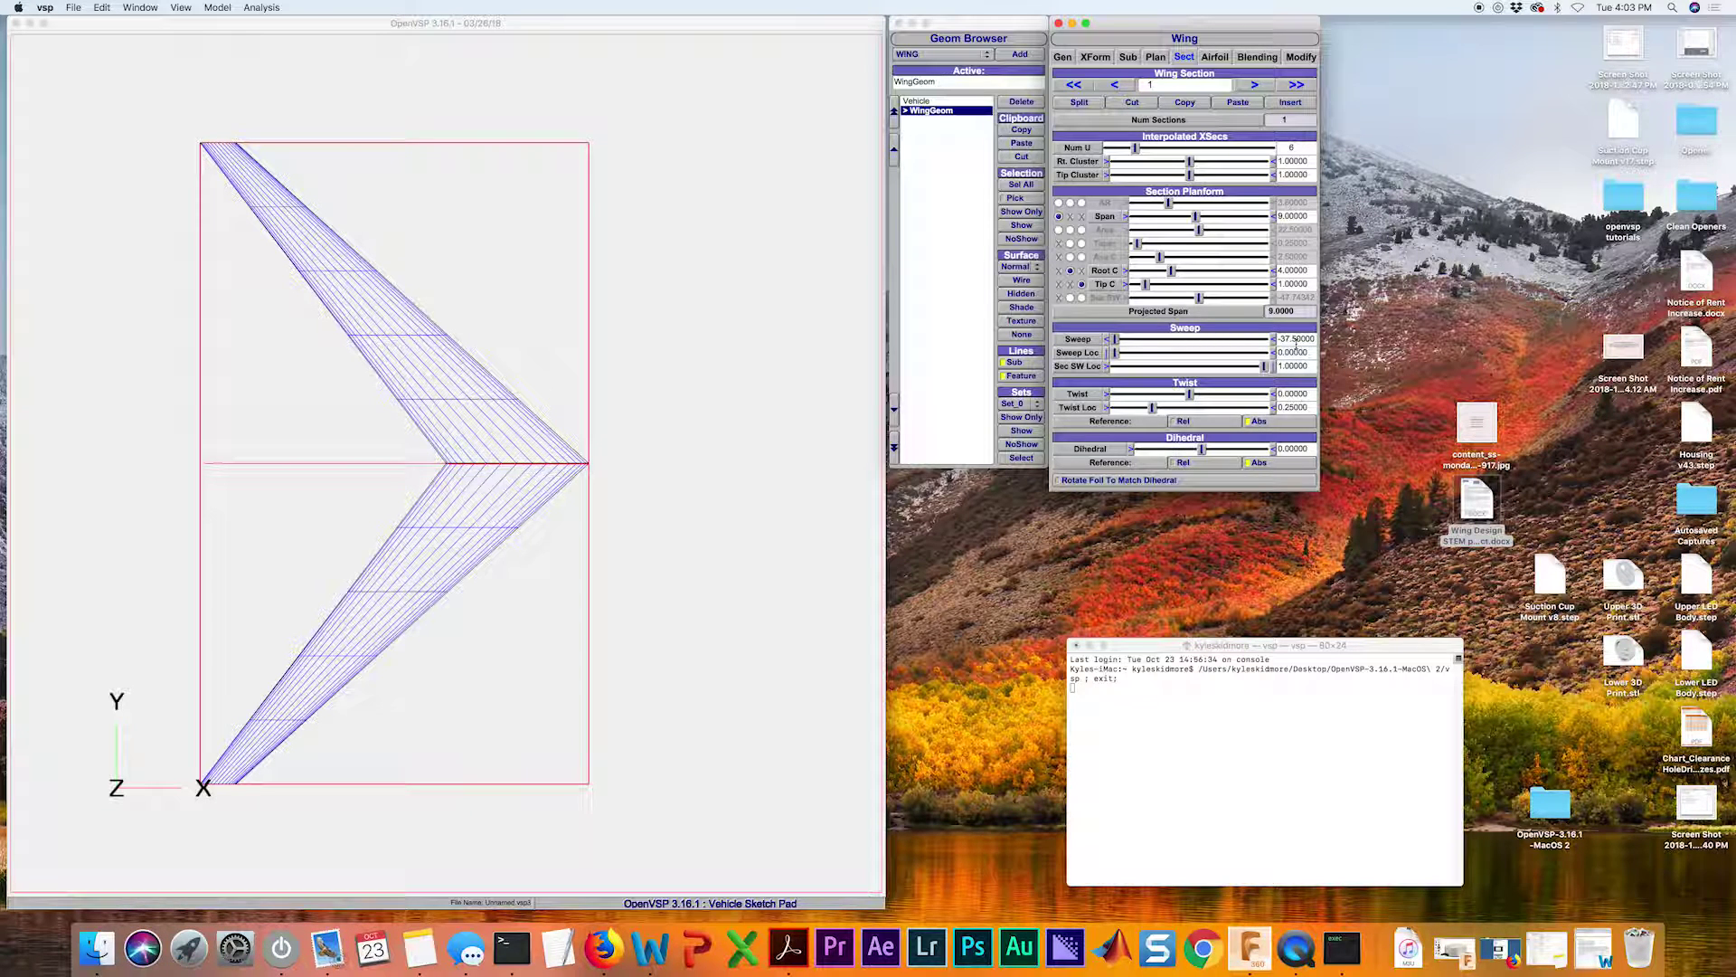
double_click(1295, 341)
type("0.000")
key("Return")
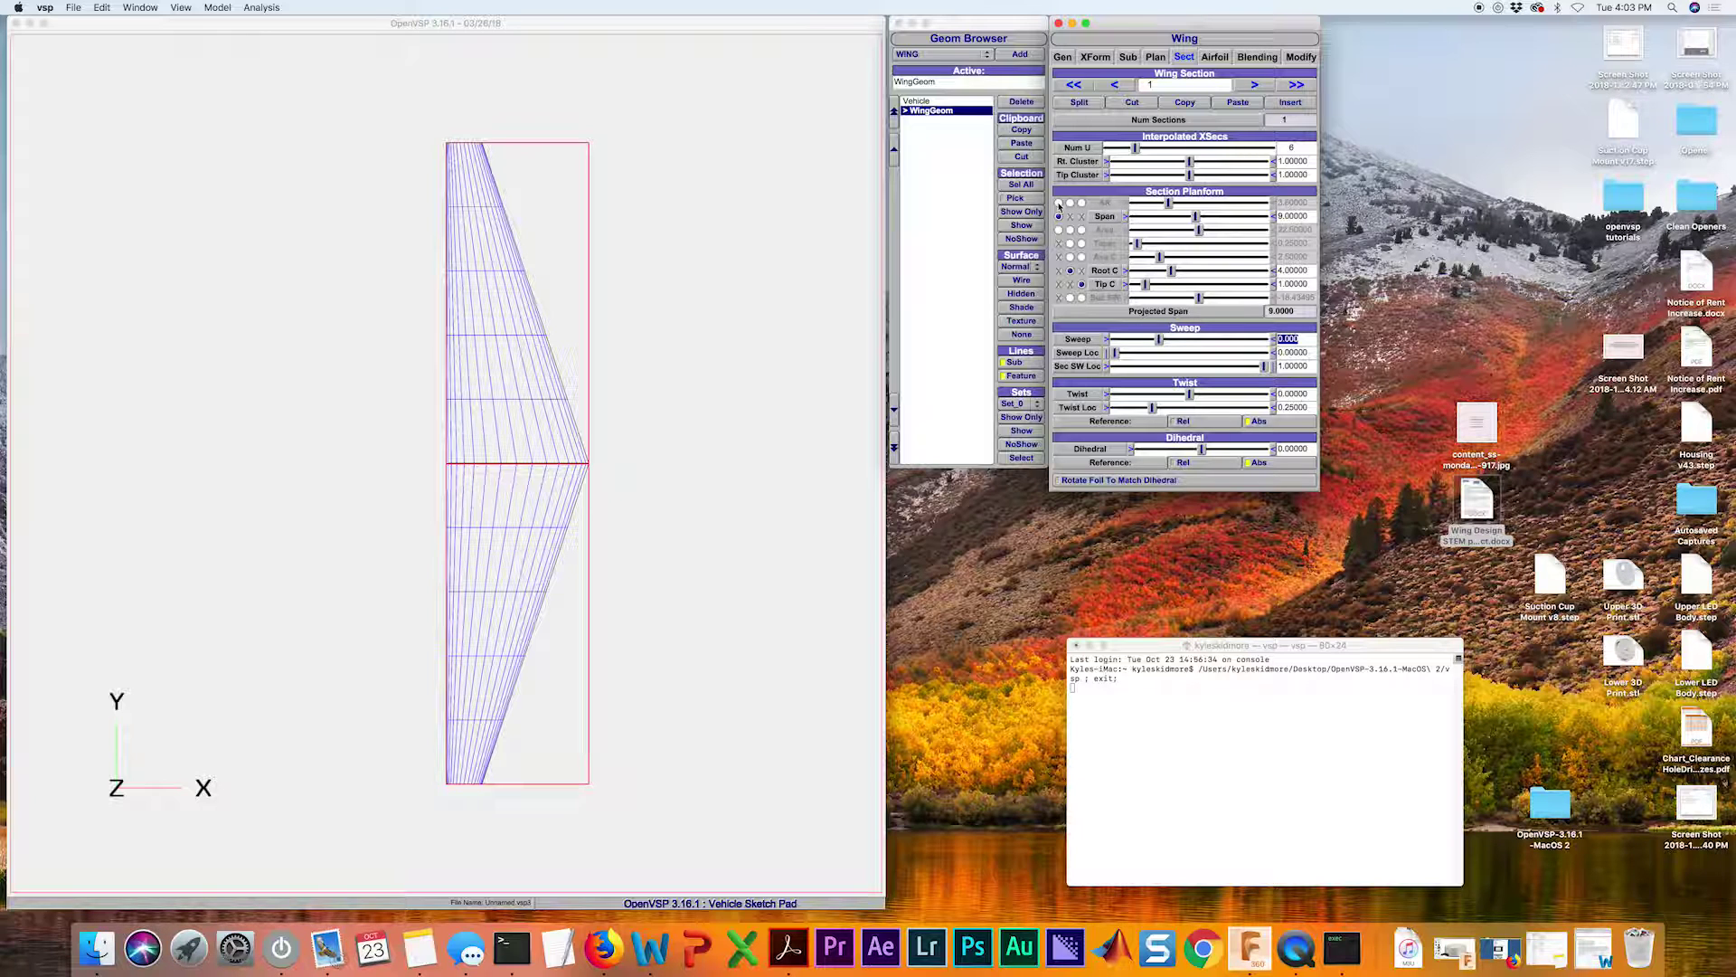
- Make aspect ratio, span and taper the section's driving parameters
left_click(1059, 203)
left_click(1071, 217)
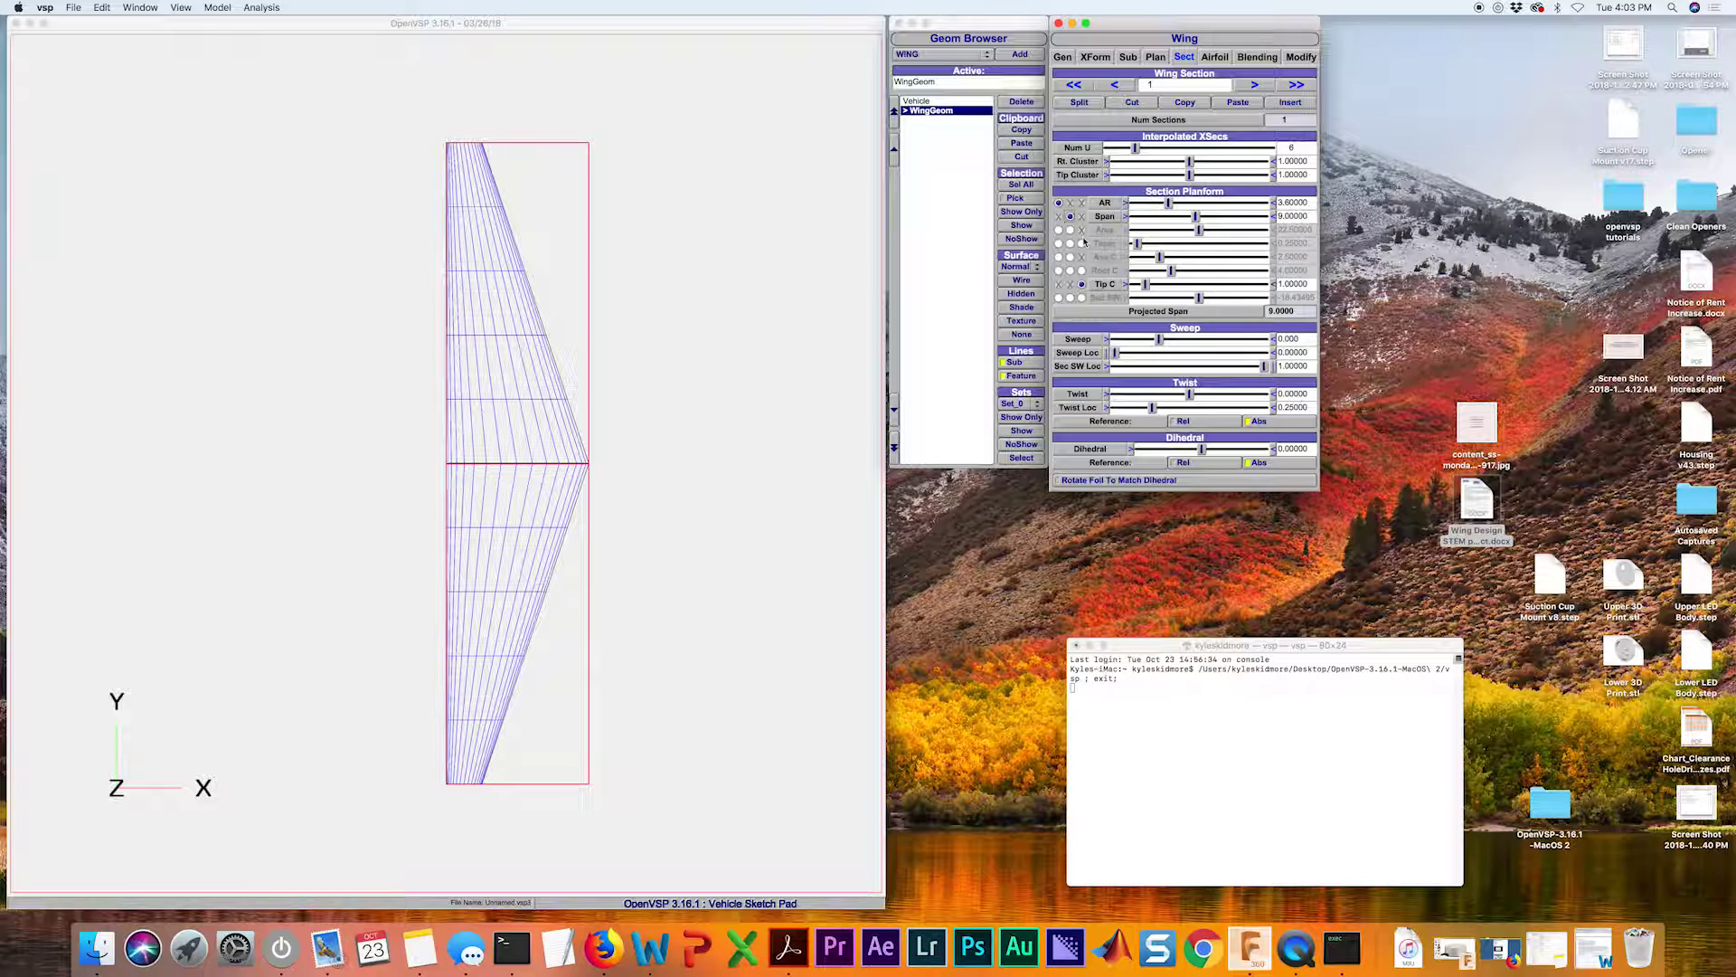
left_click(1081, 244)
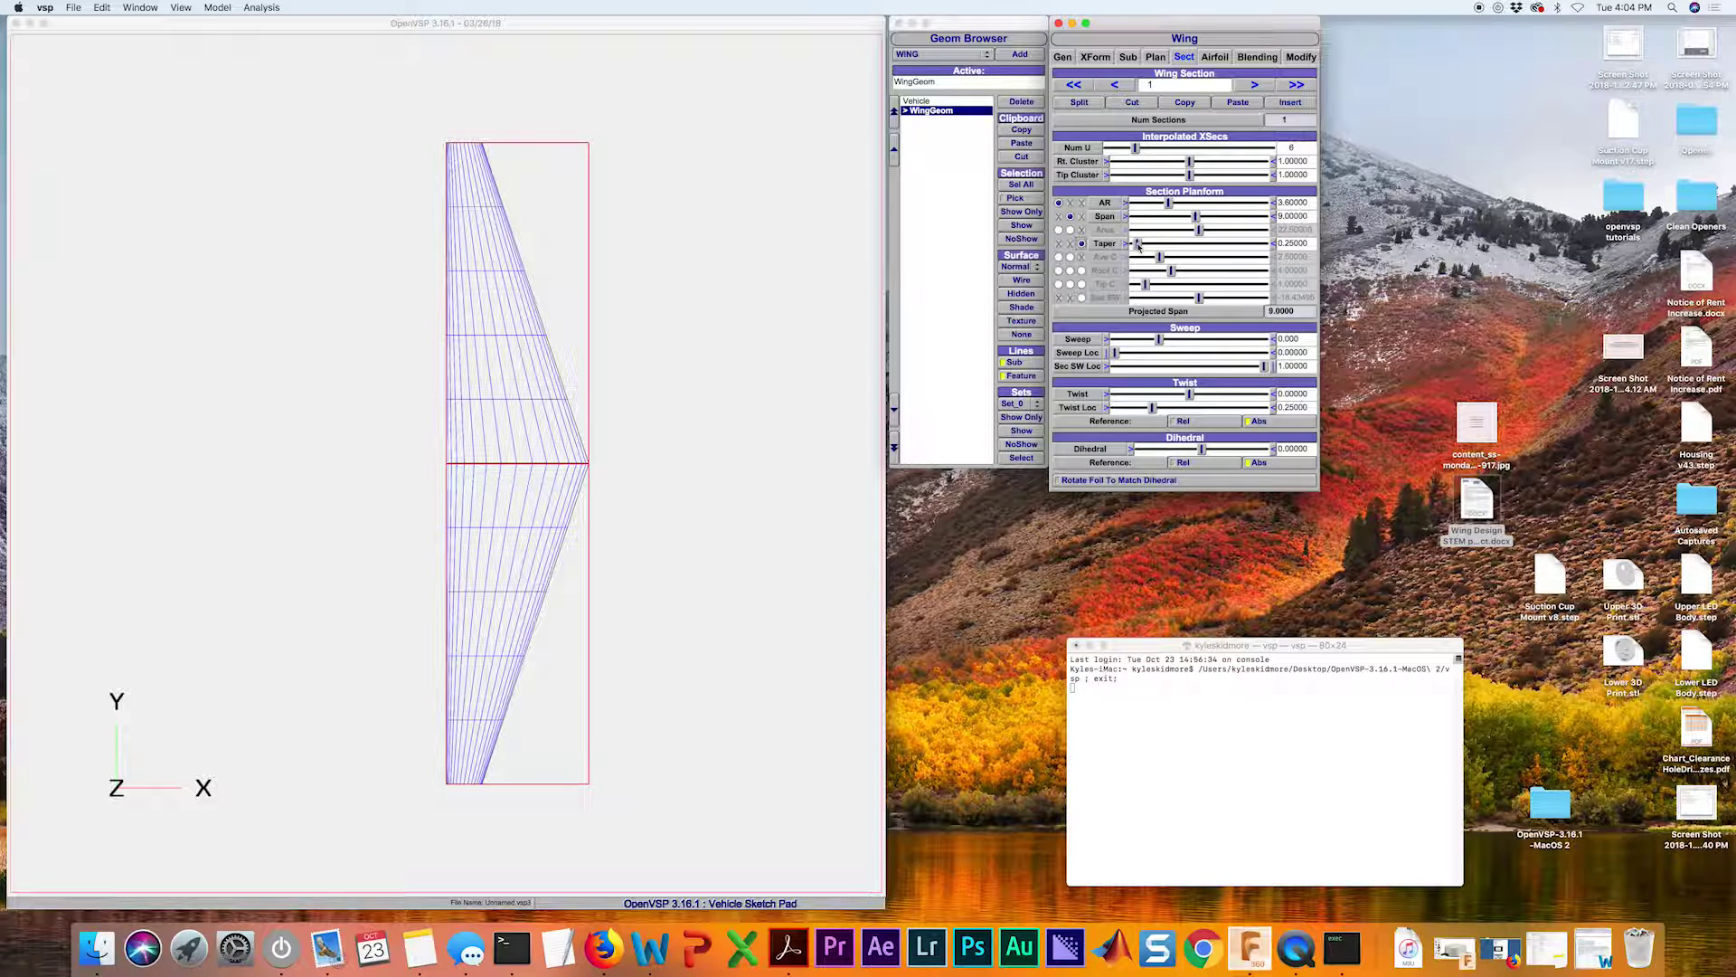
- Raise the section taper to 1.00 for a rectangular planform
left_click_drag(1138, 243, 1141, 246)
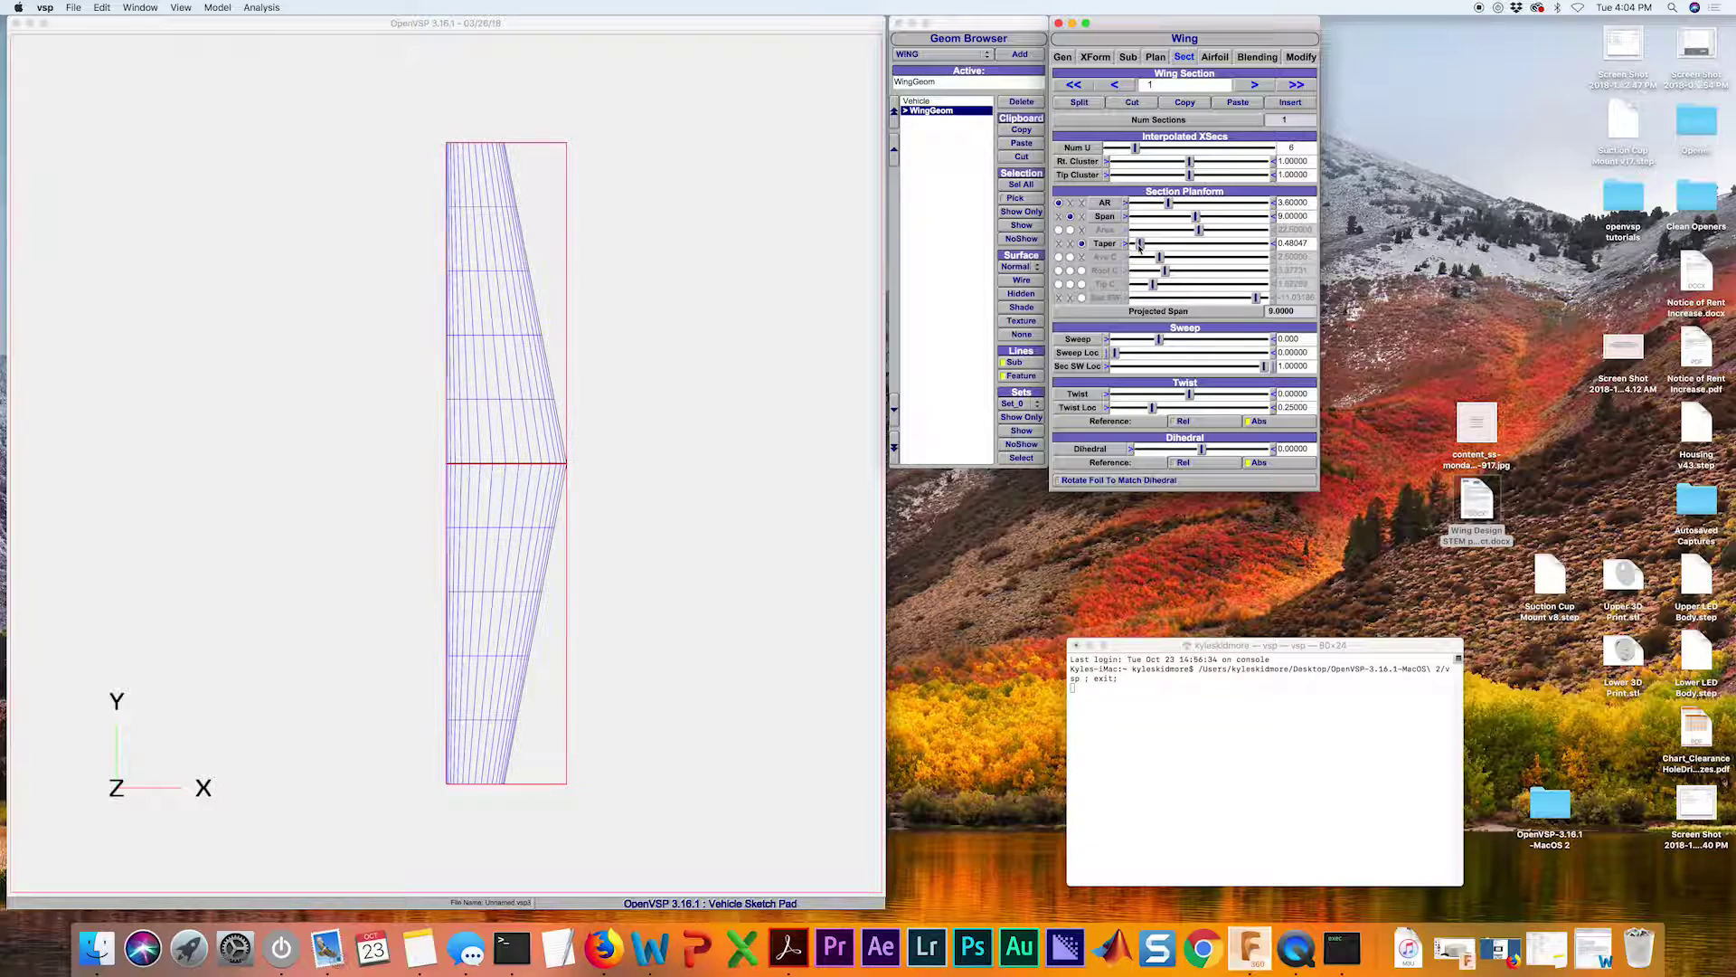
left_click_drag(1140, 247, 1154, 247)
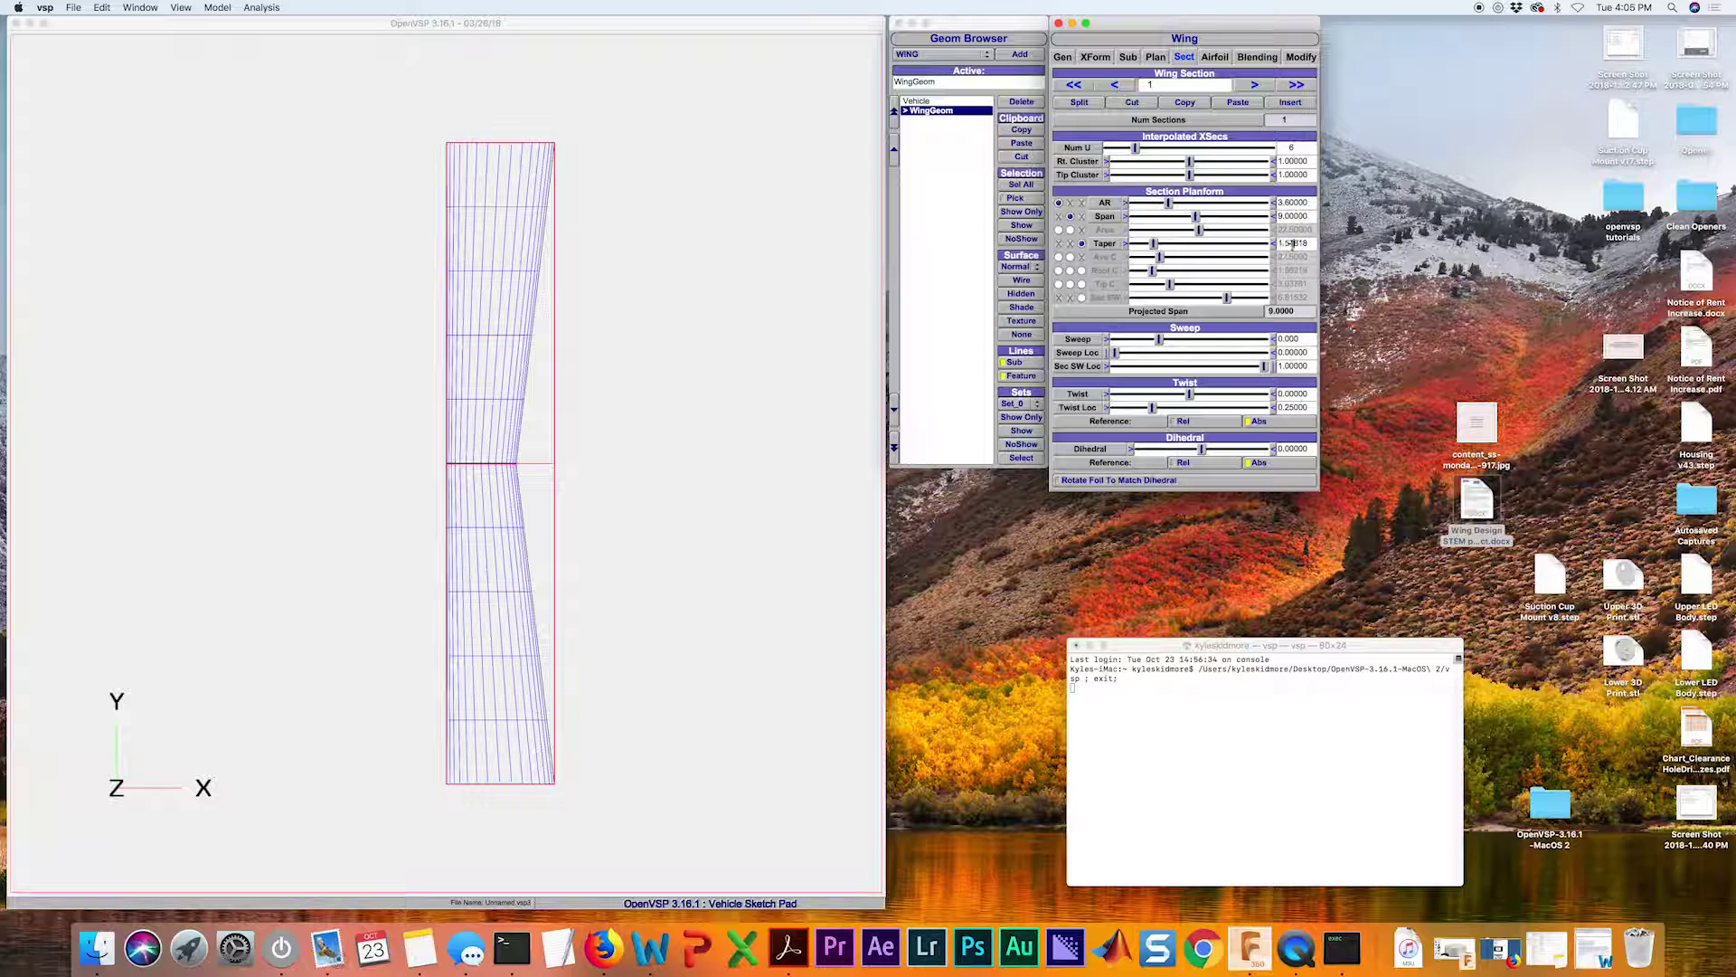
double_click(1294, 243)
type("1.00")
key("Return")
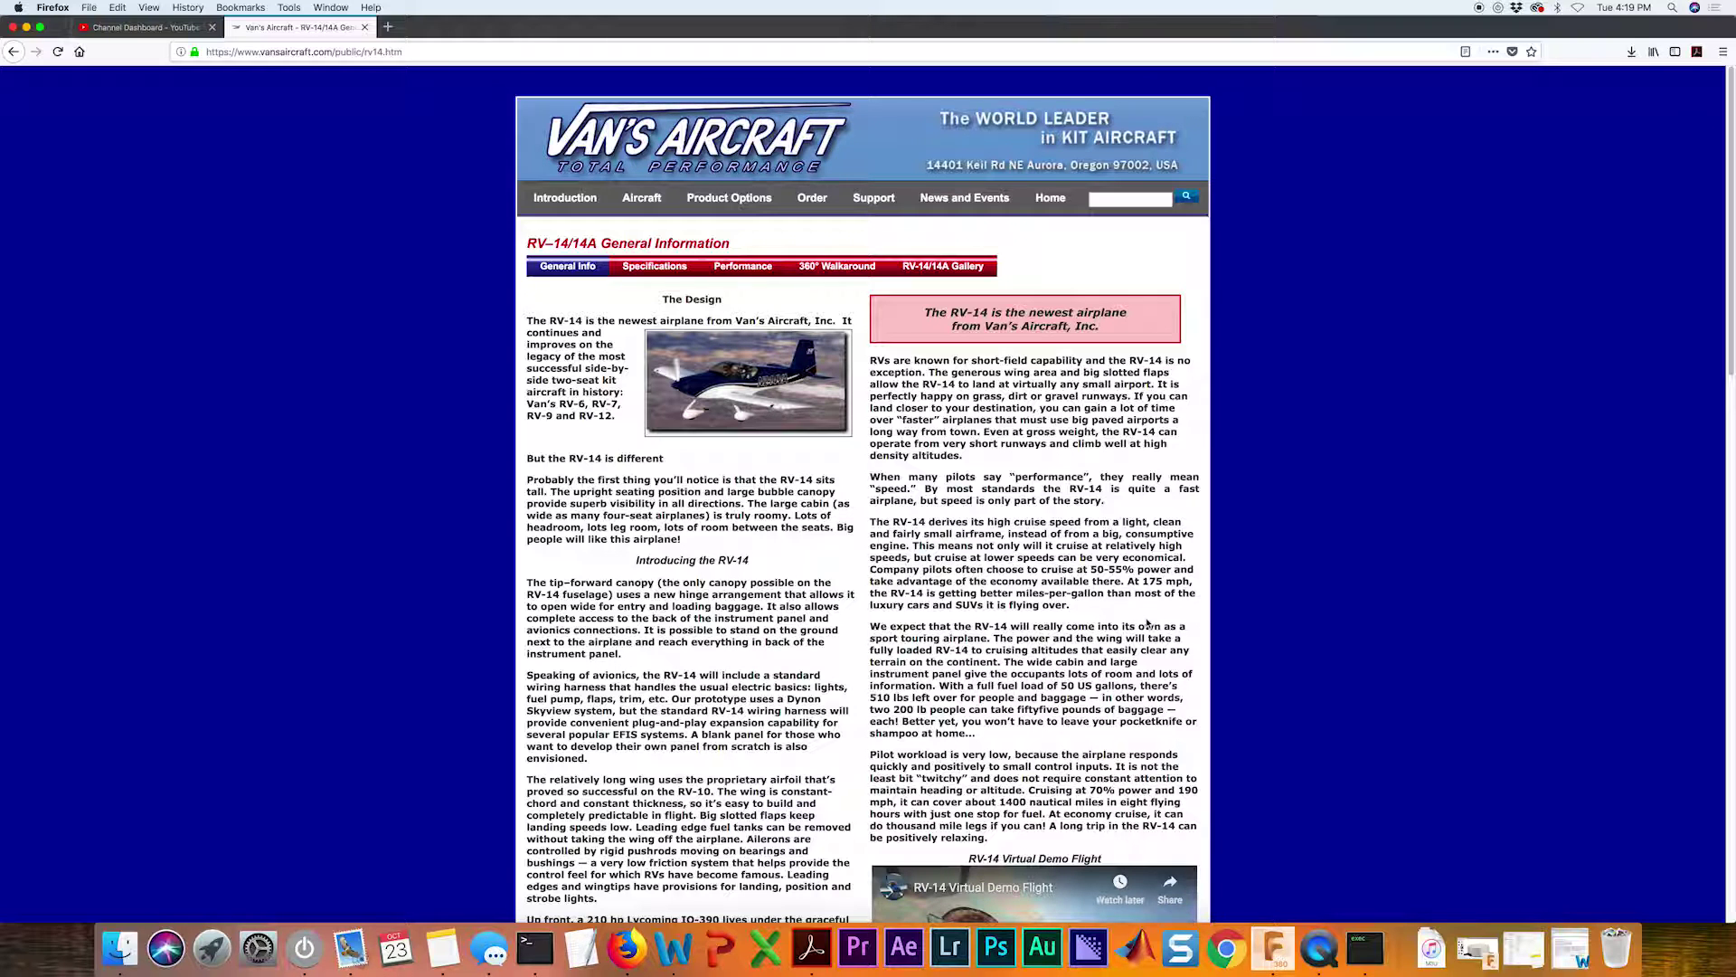
- Open the RV-14/14A Specifications page listing 27 ft span and 126.1 sq ft area
left_click(655, 267)
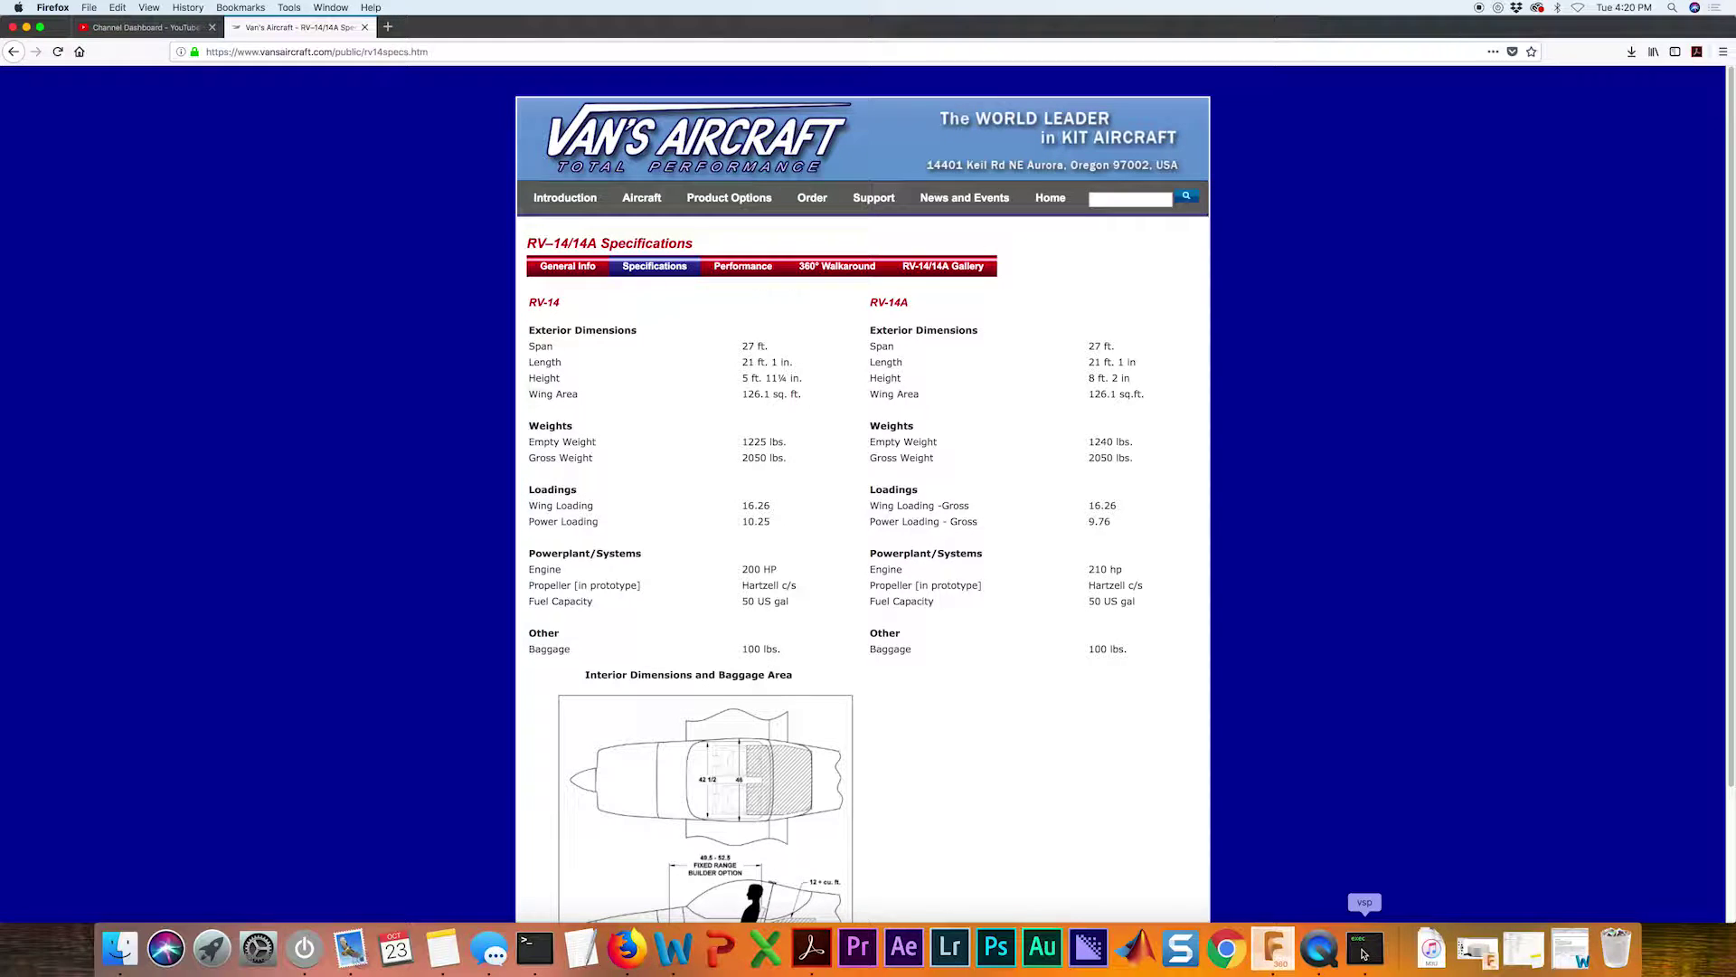
- Back in OpenVSP, set the wing's total span to 27.0 in the Plan tab
left_click(1364, 952)
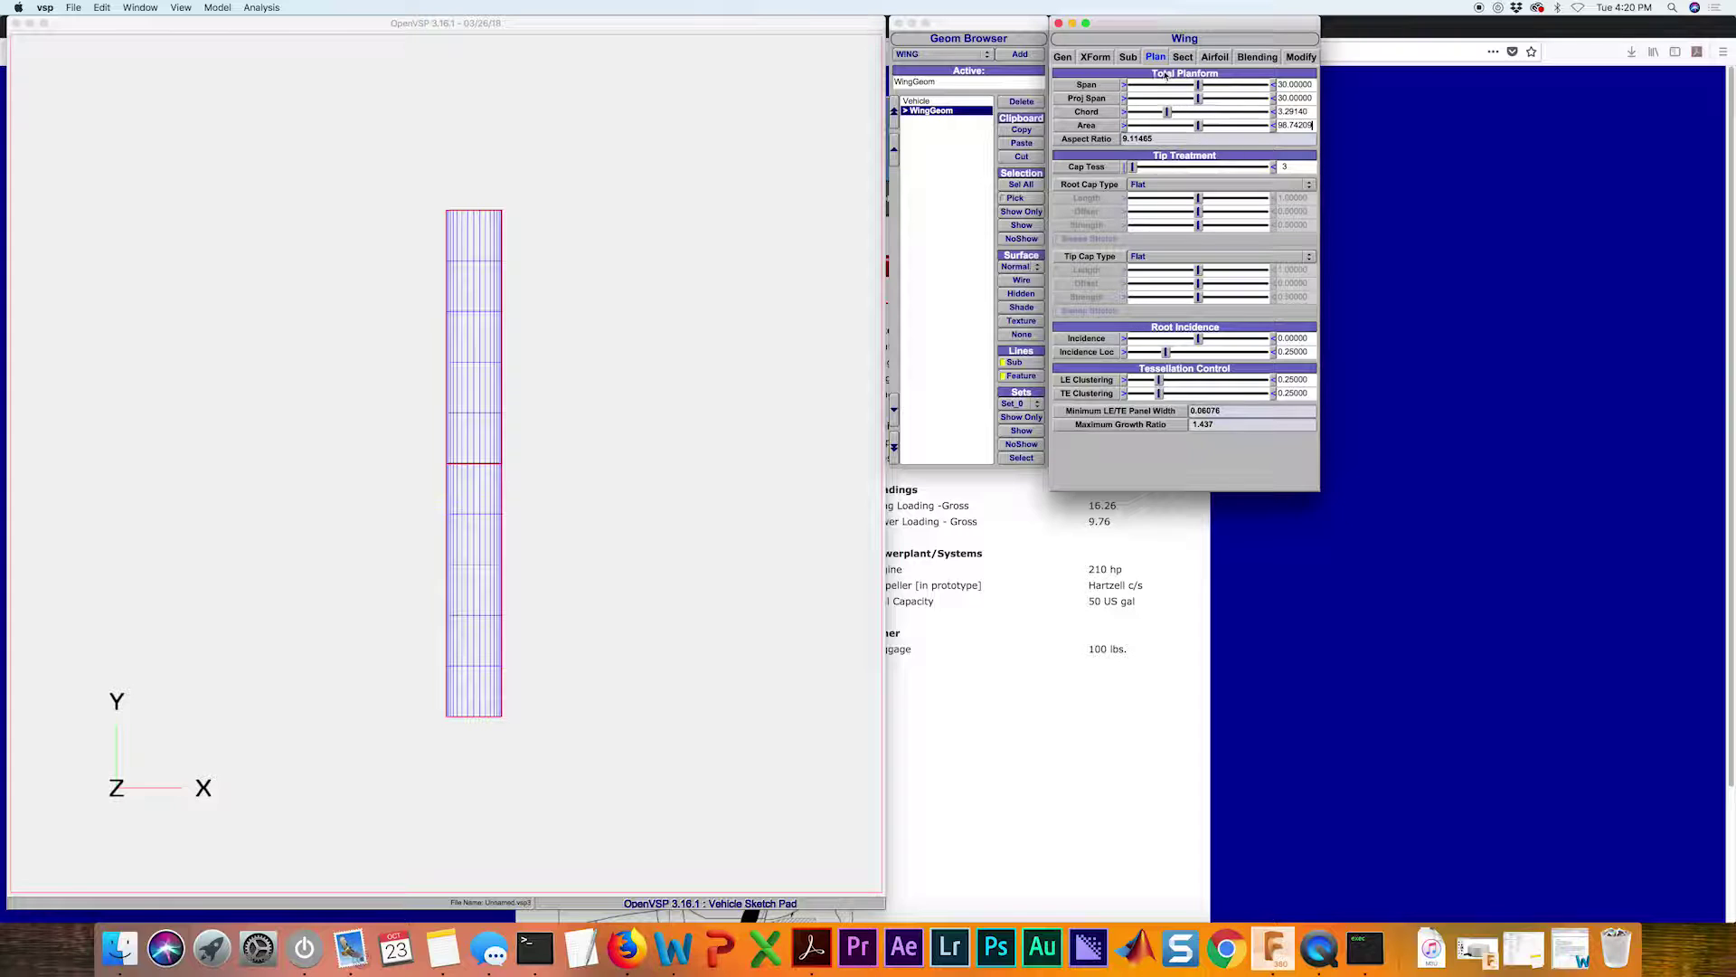
left_click(1285, 84)
triple_click(1281, 86)
type("27.0")
key("Return")
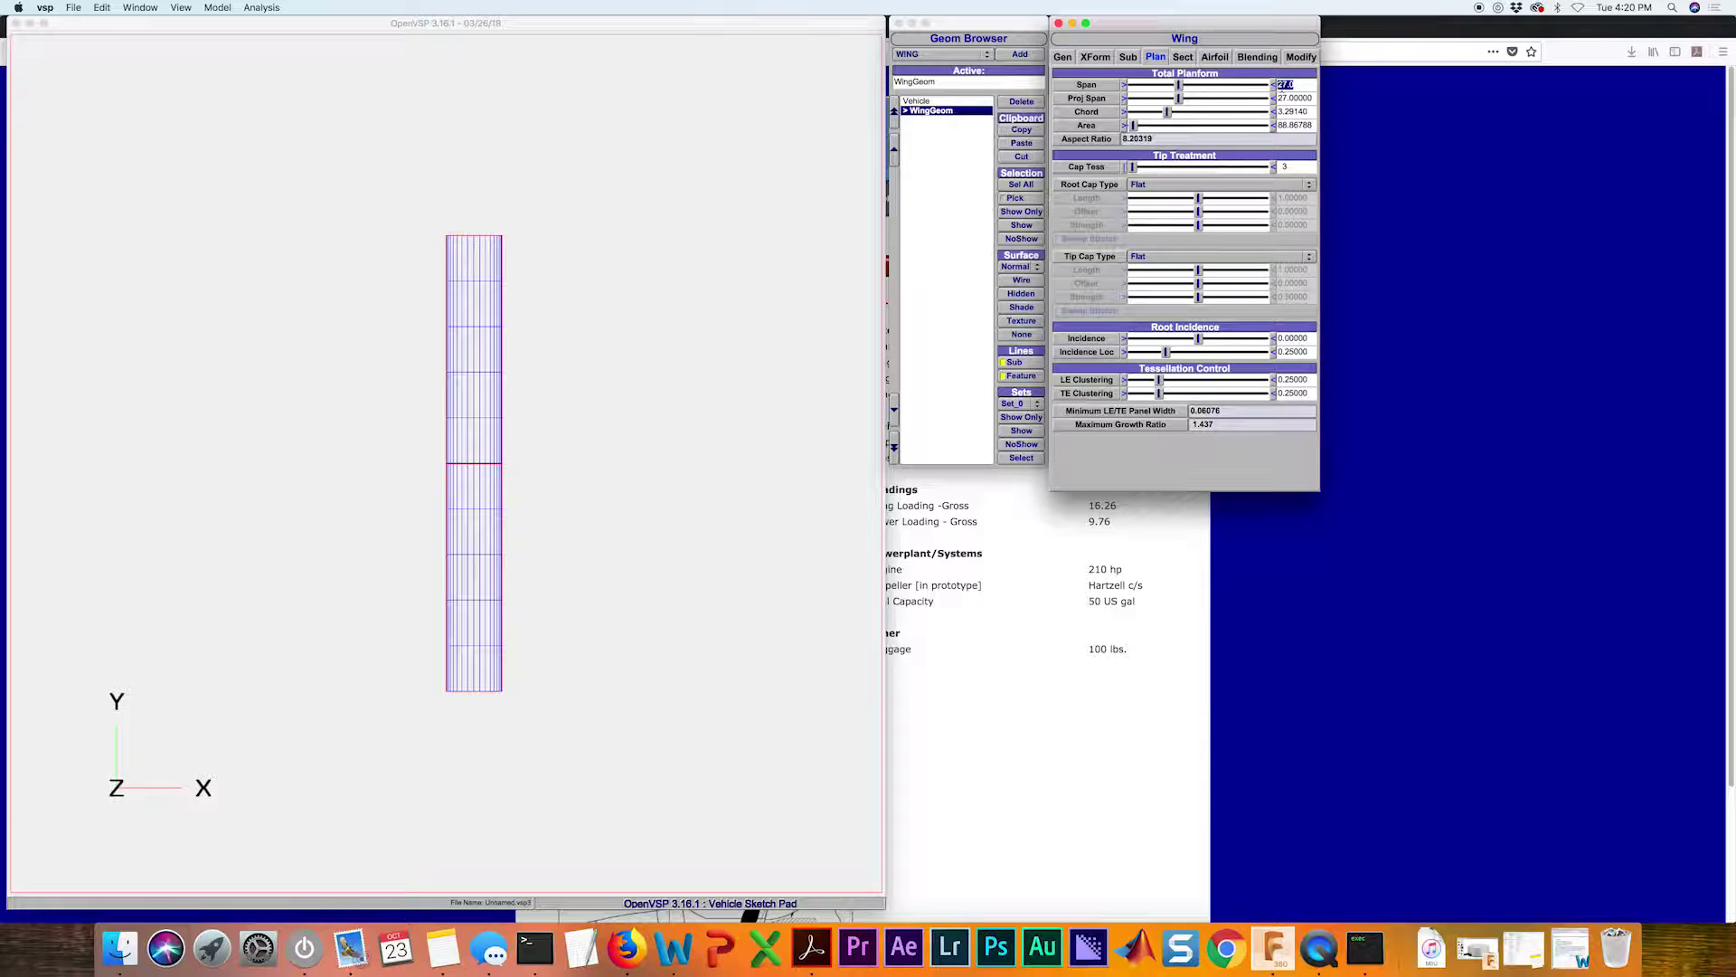
left_click(1183, 56)
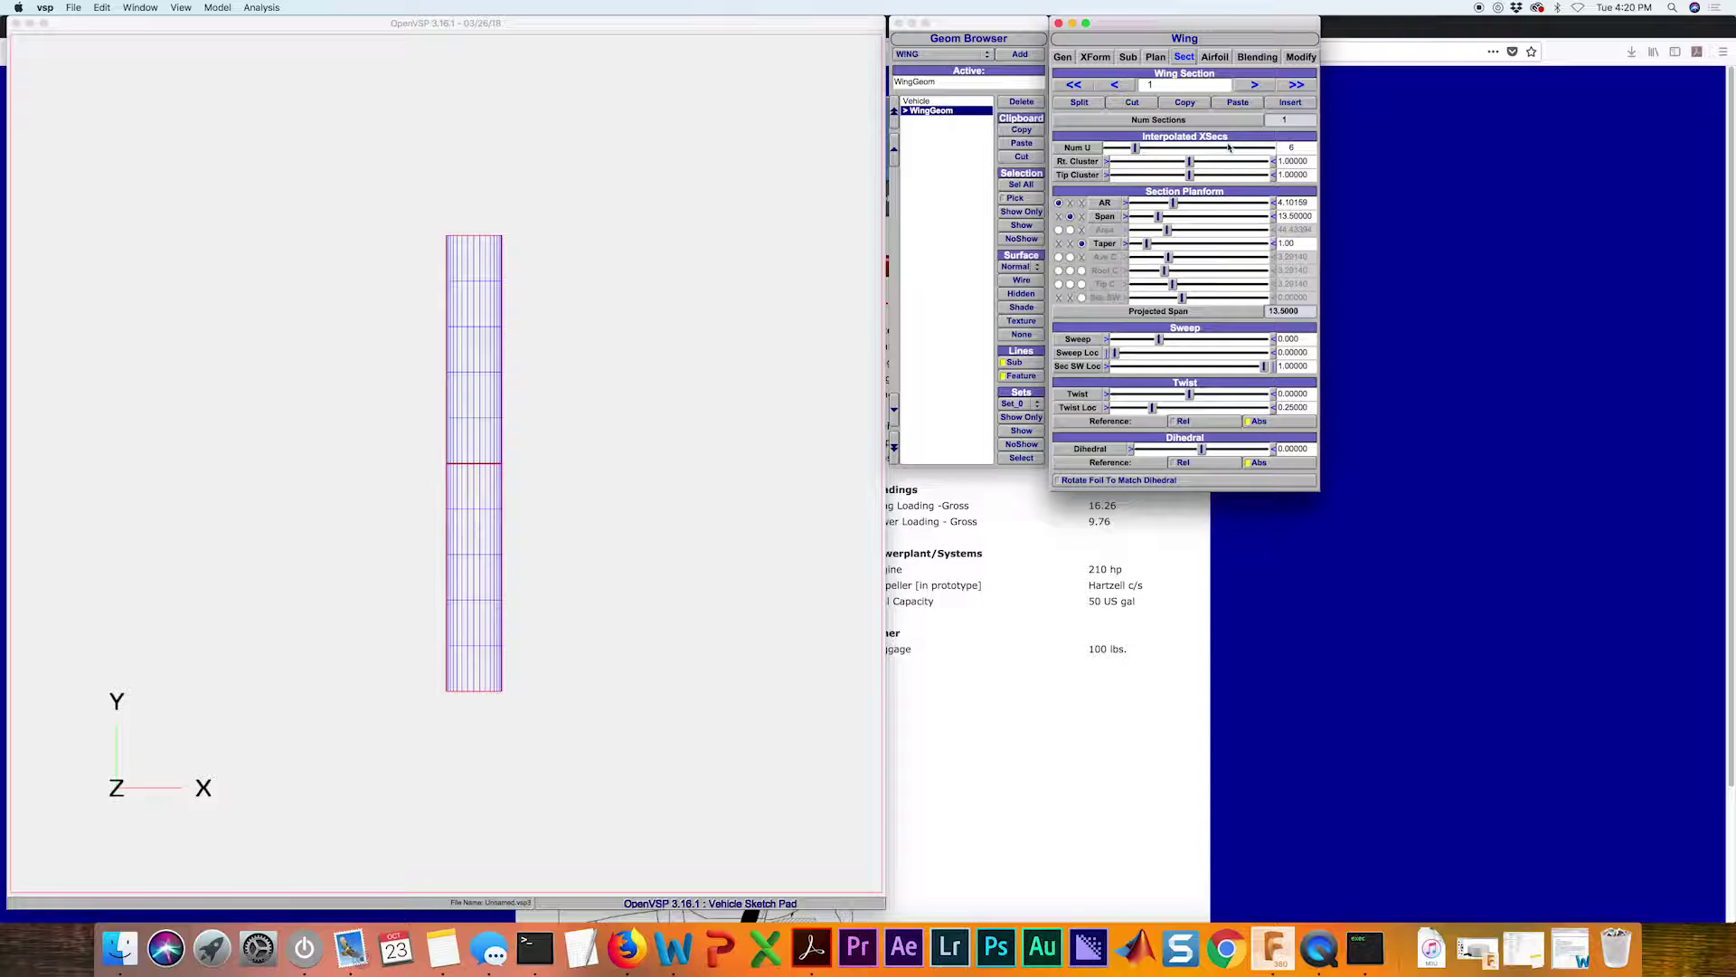
- Compare the overall planform totals against the section settings
left_click(1155, 56)
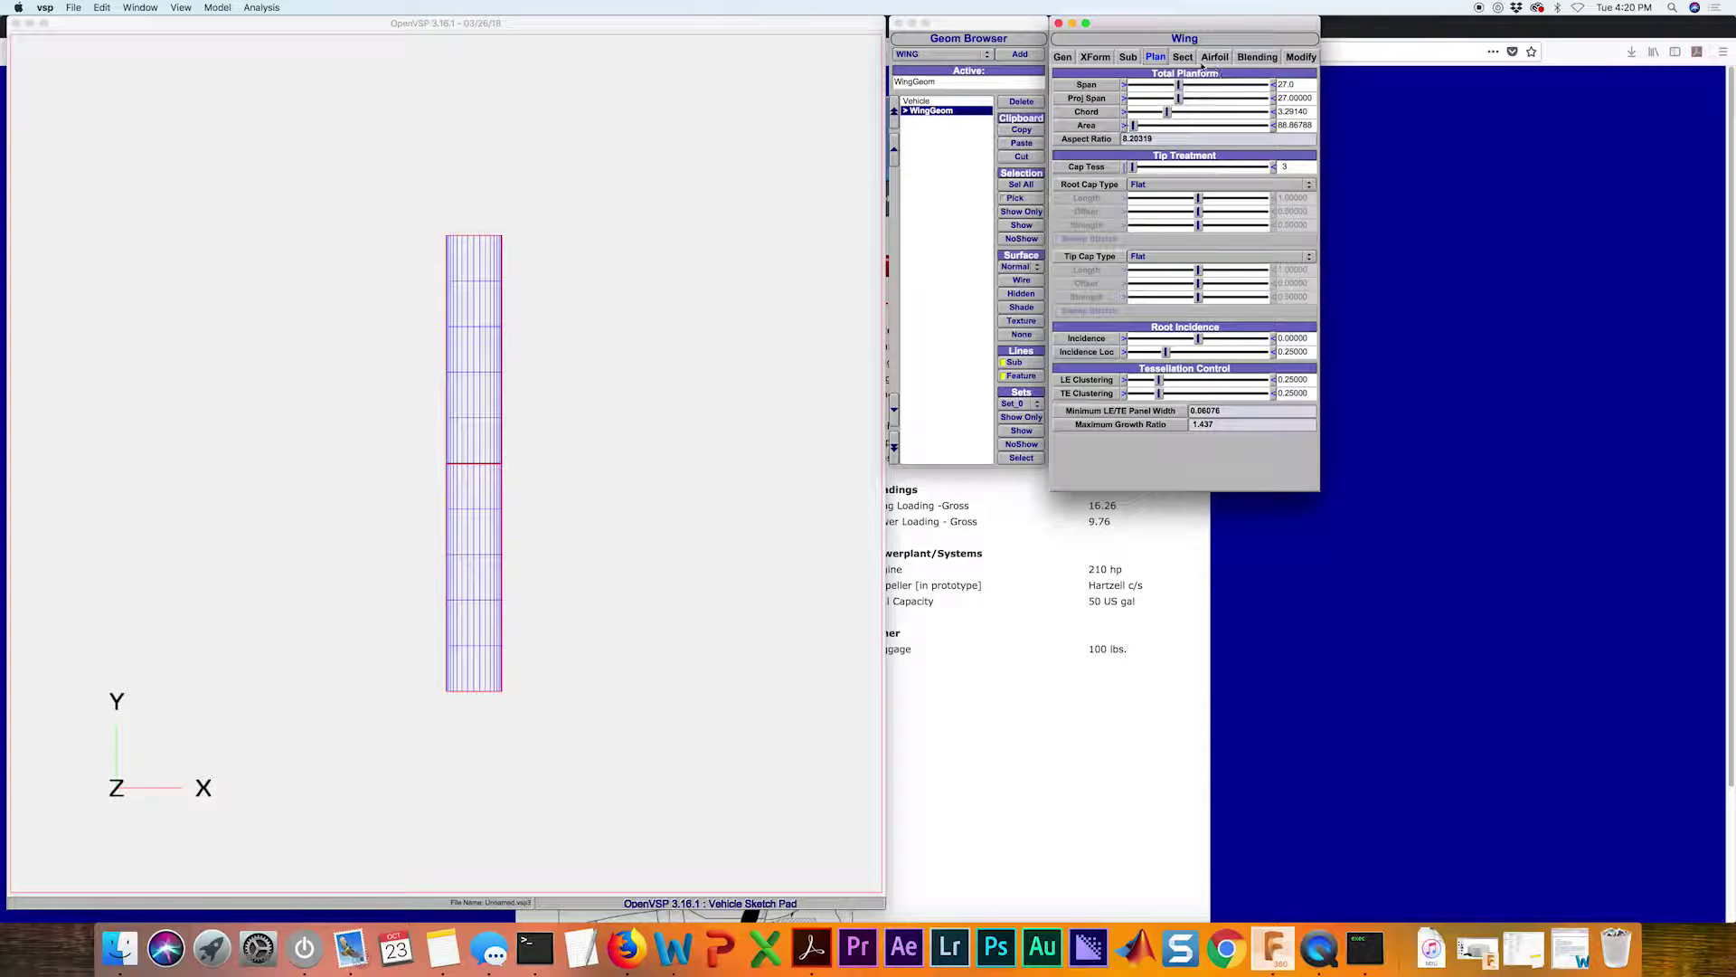
left_click(1184, 57)
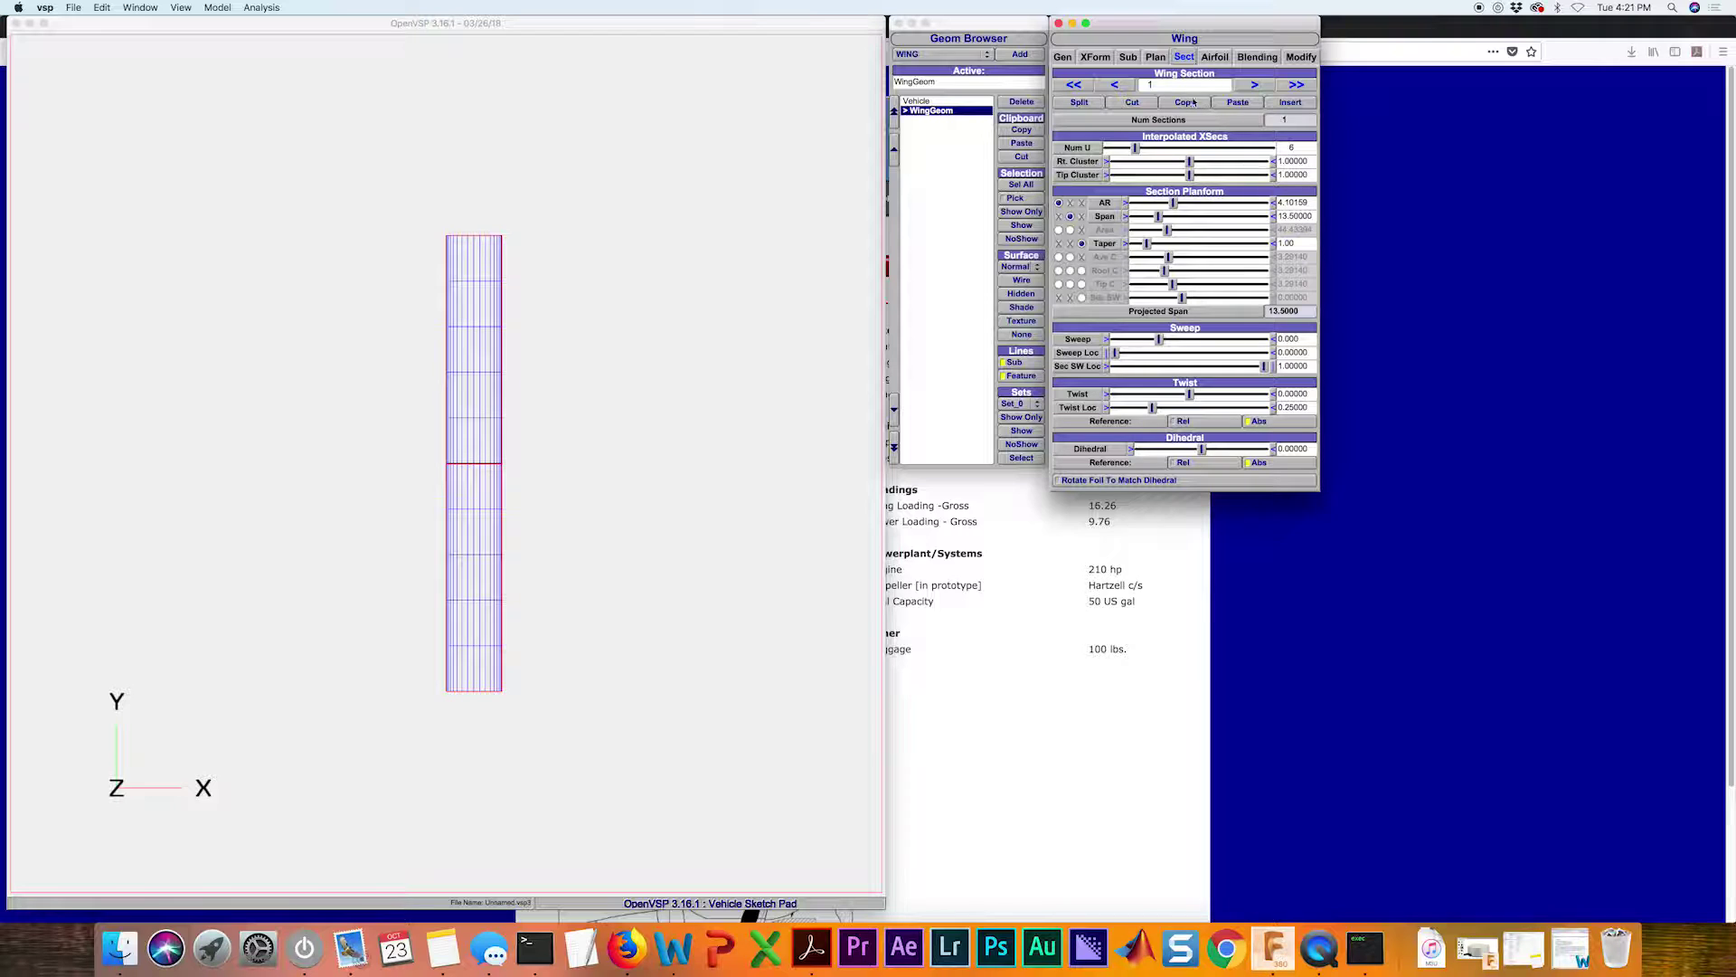
left_click(1158, 57)
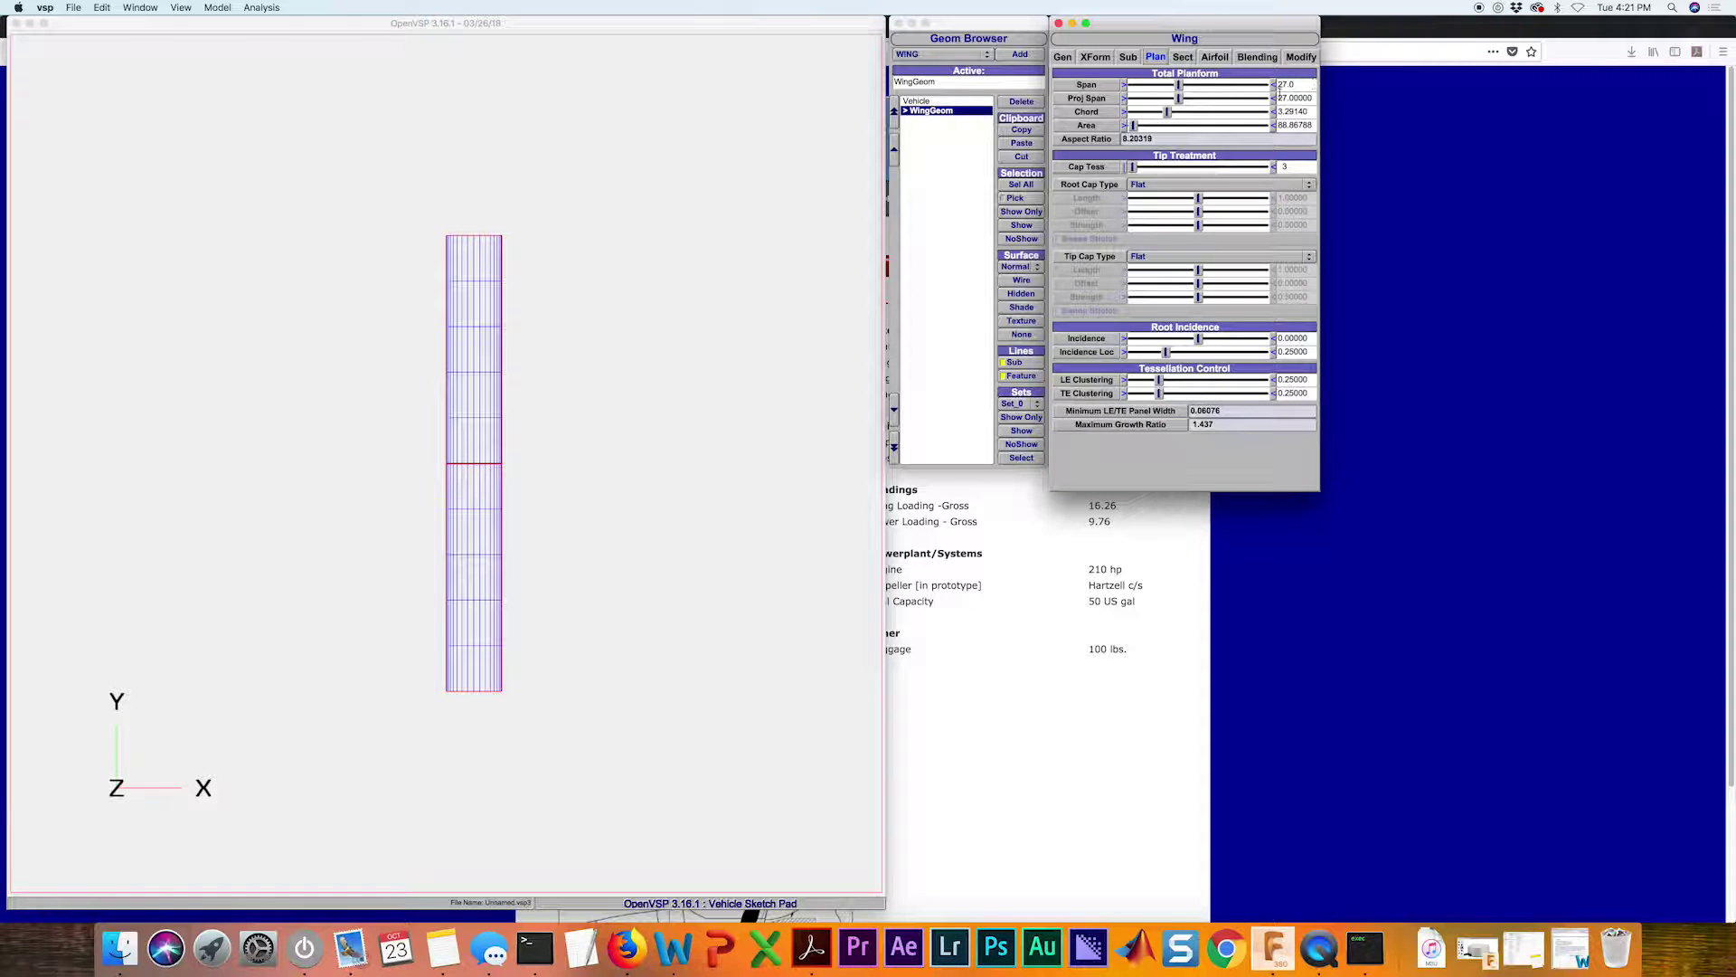
left_click(1184, 57)
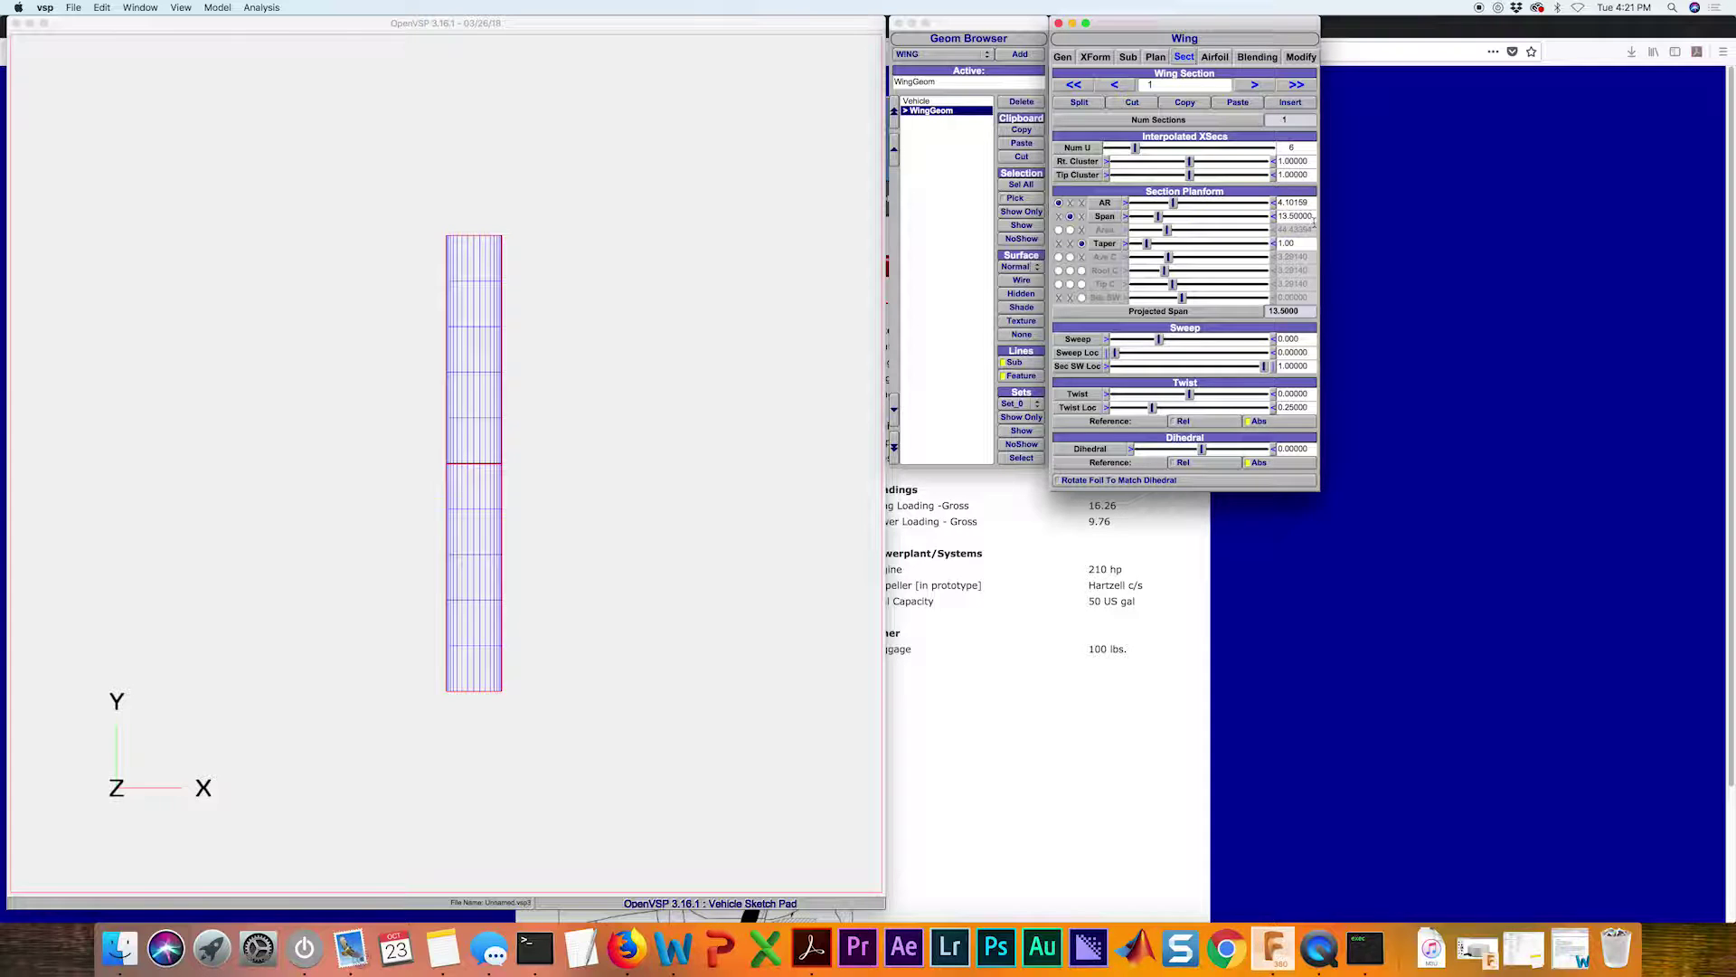
- Drive the section by span, taper and area, with section area 63.0
left_click(1059, 202)
left_click(1082, 243)
left_click(1059, 230)
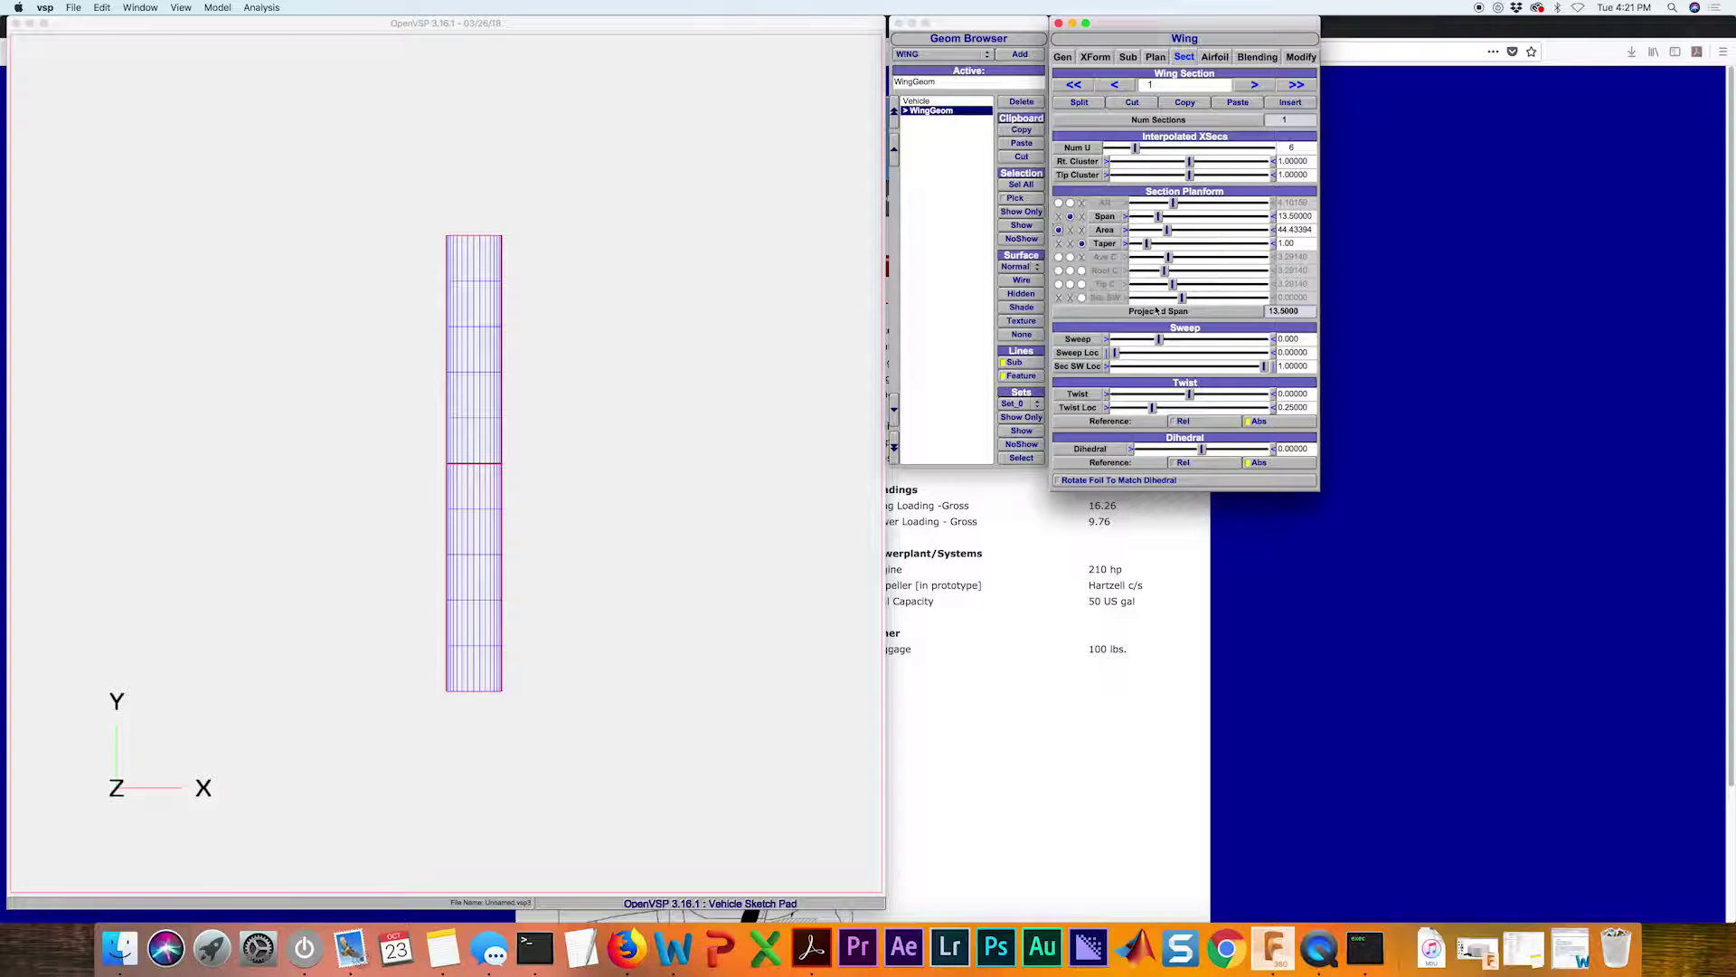
double_click(1296, 230)
type("63.0")
key("Return")
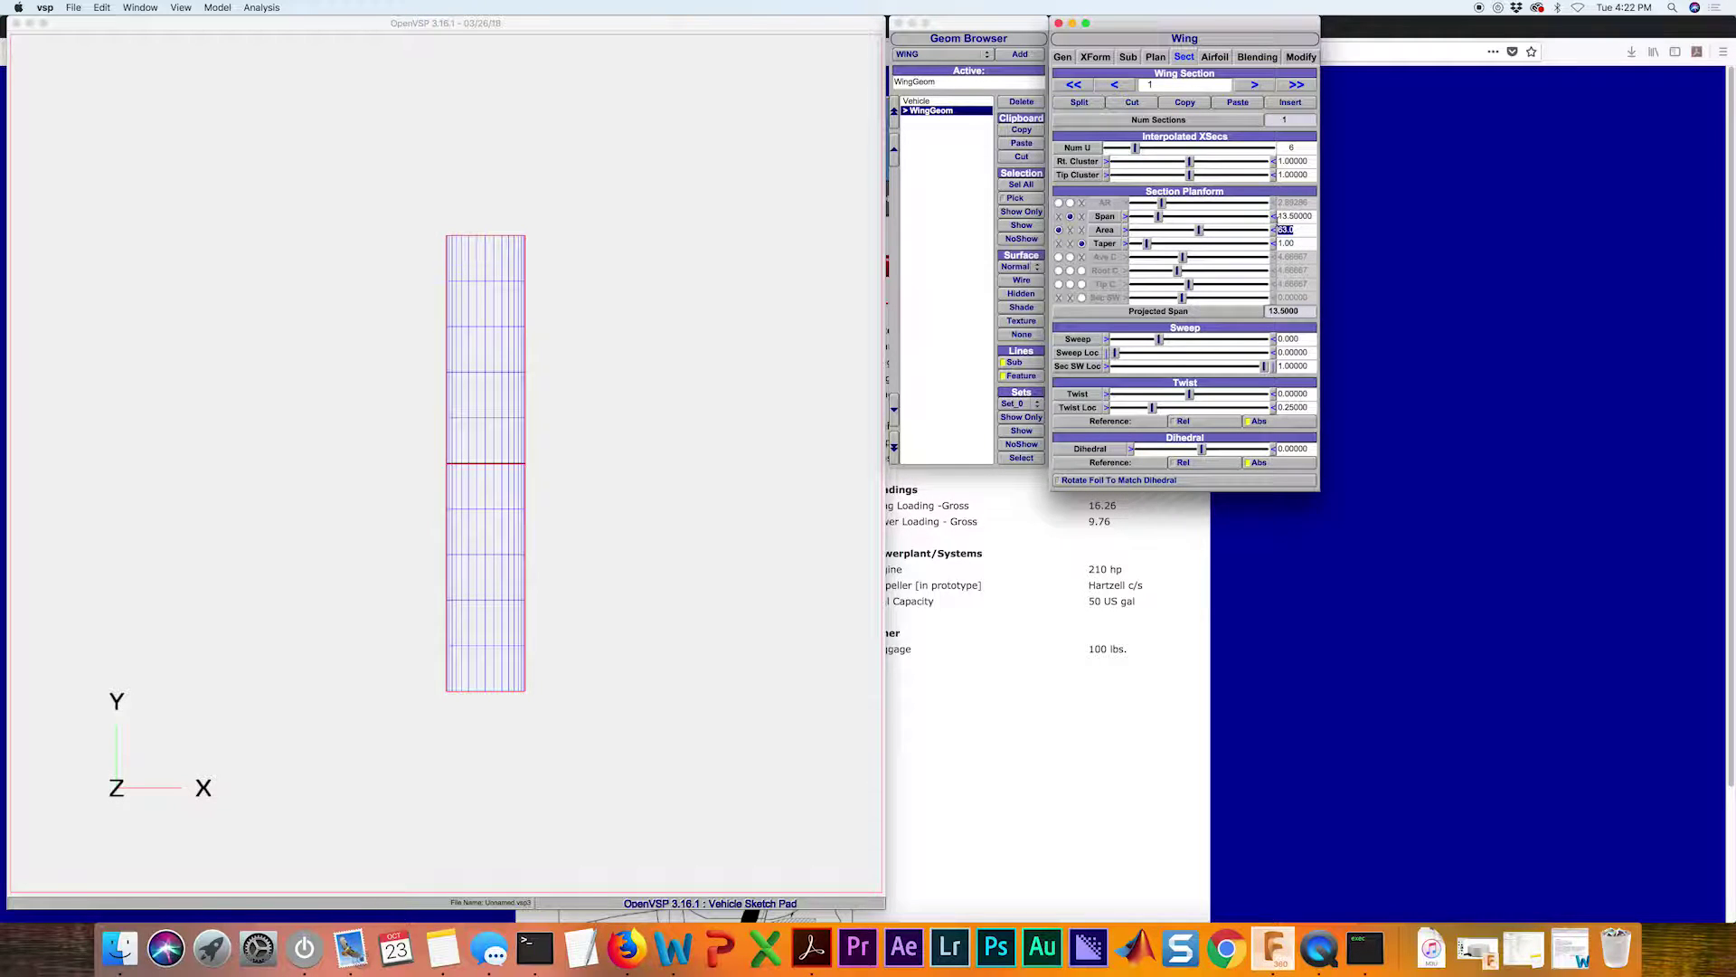
- Confirm the totals of span 27 and area 126, then return to the RV-14 specs
left_click(1156, 56)
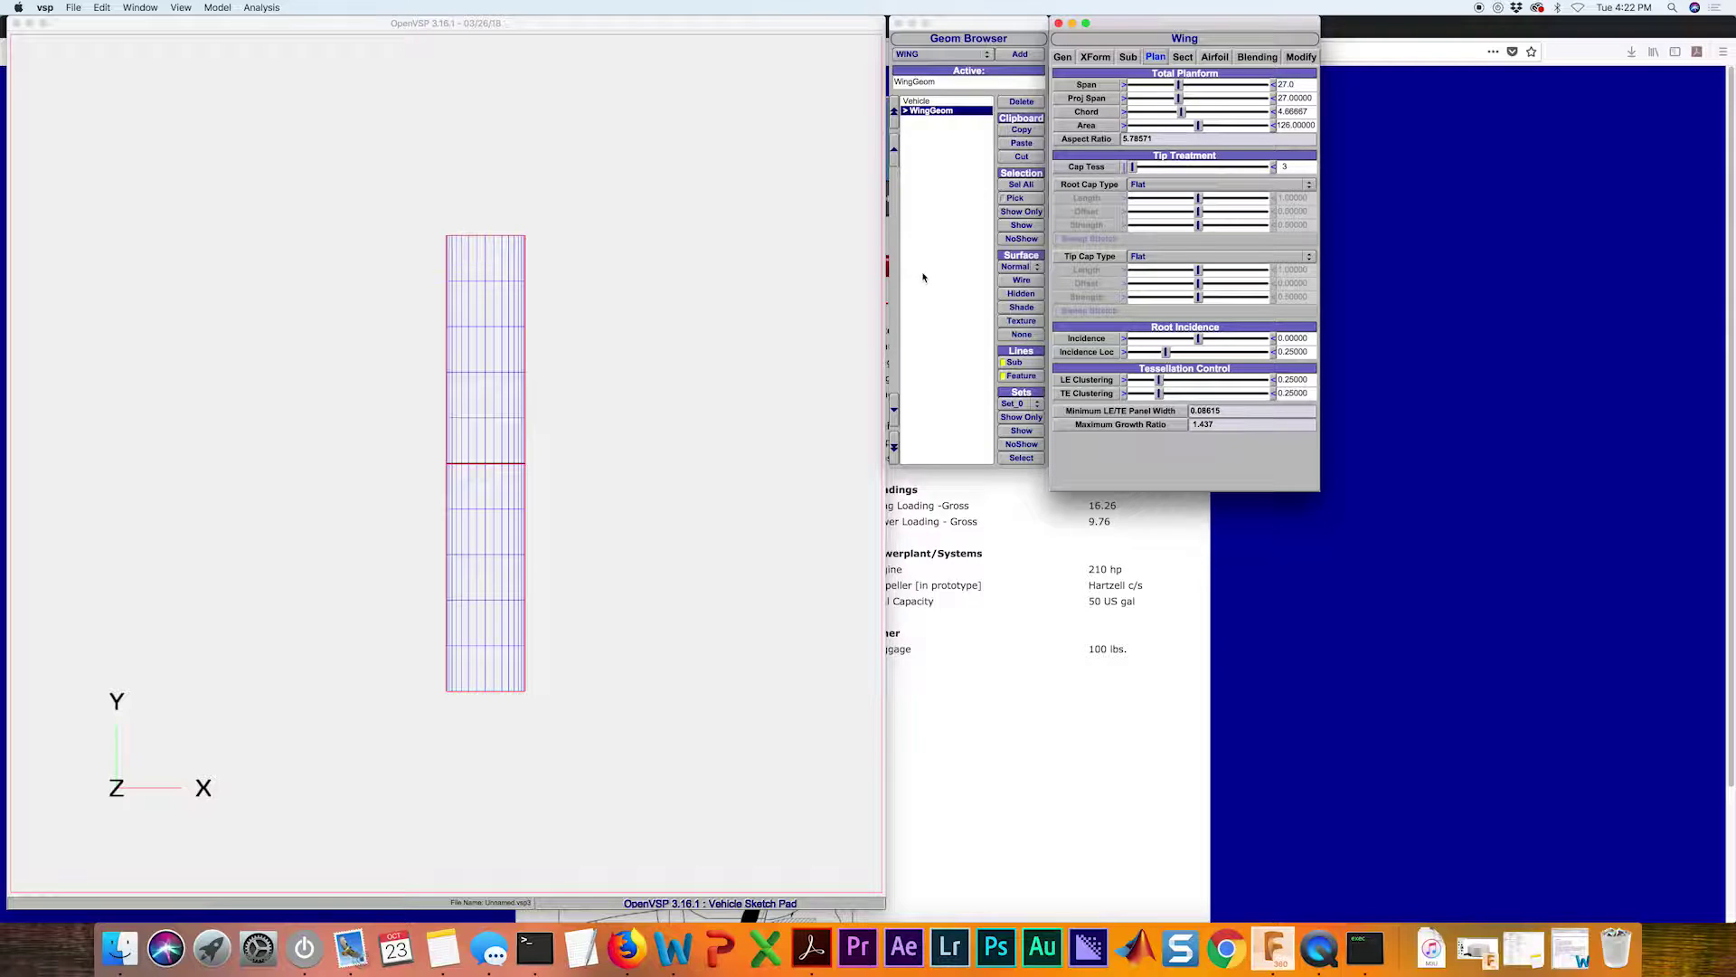
left_click_drag(729, 488, 994, 588)
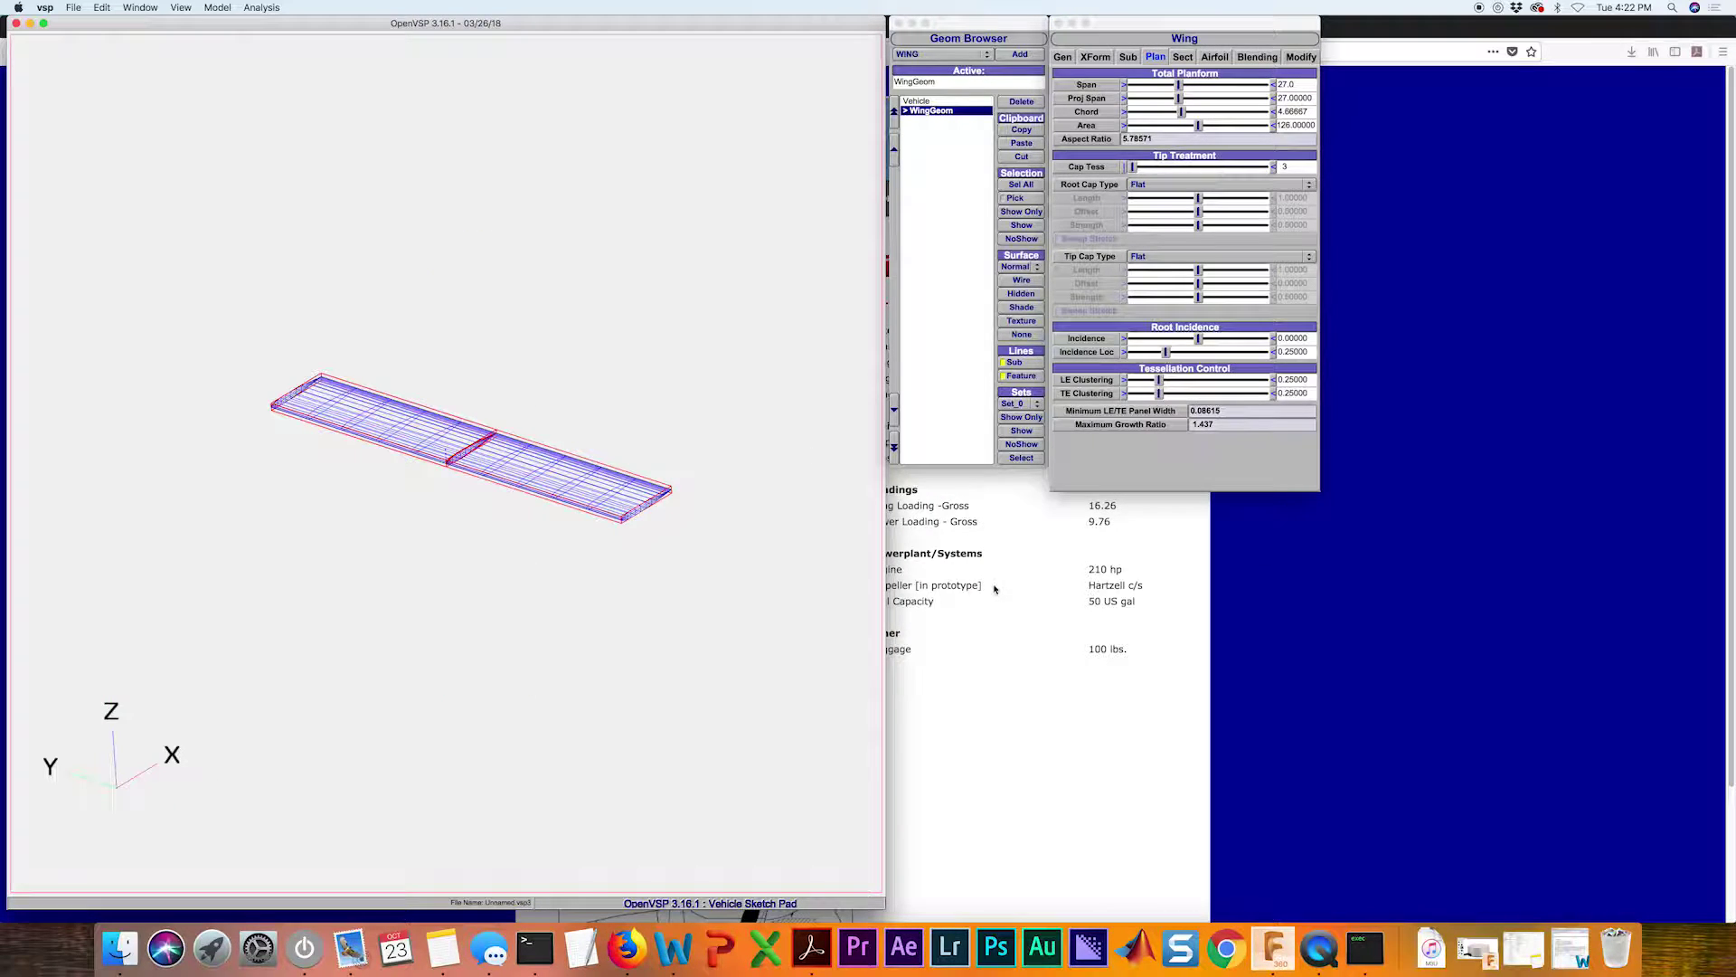
left_click(991, 592)
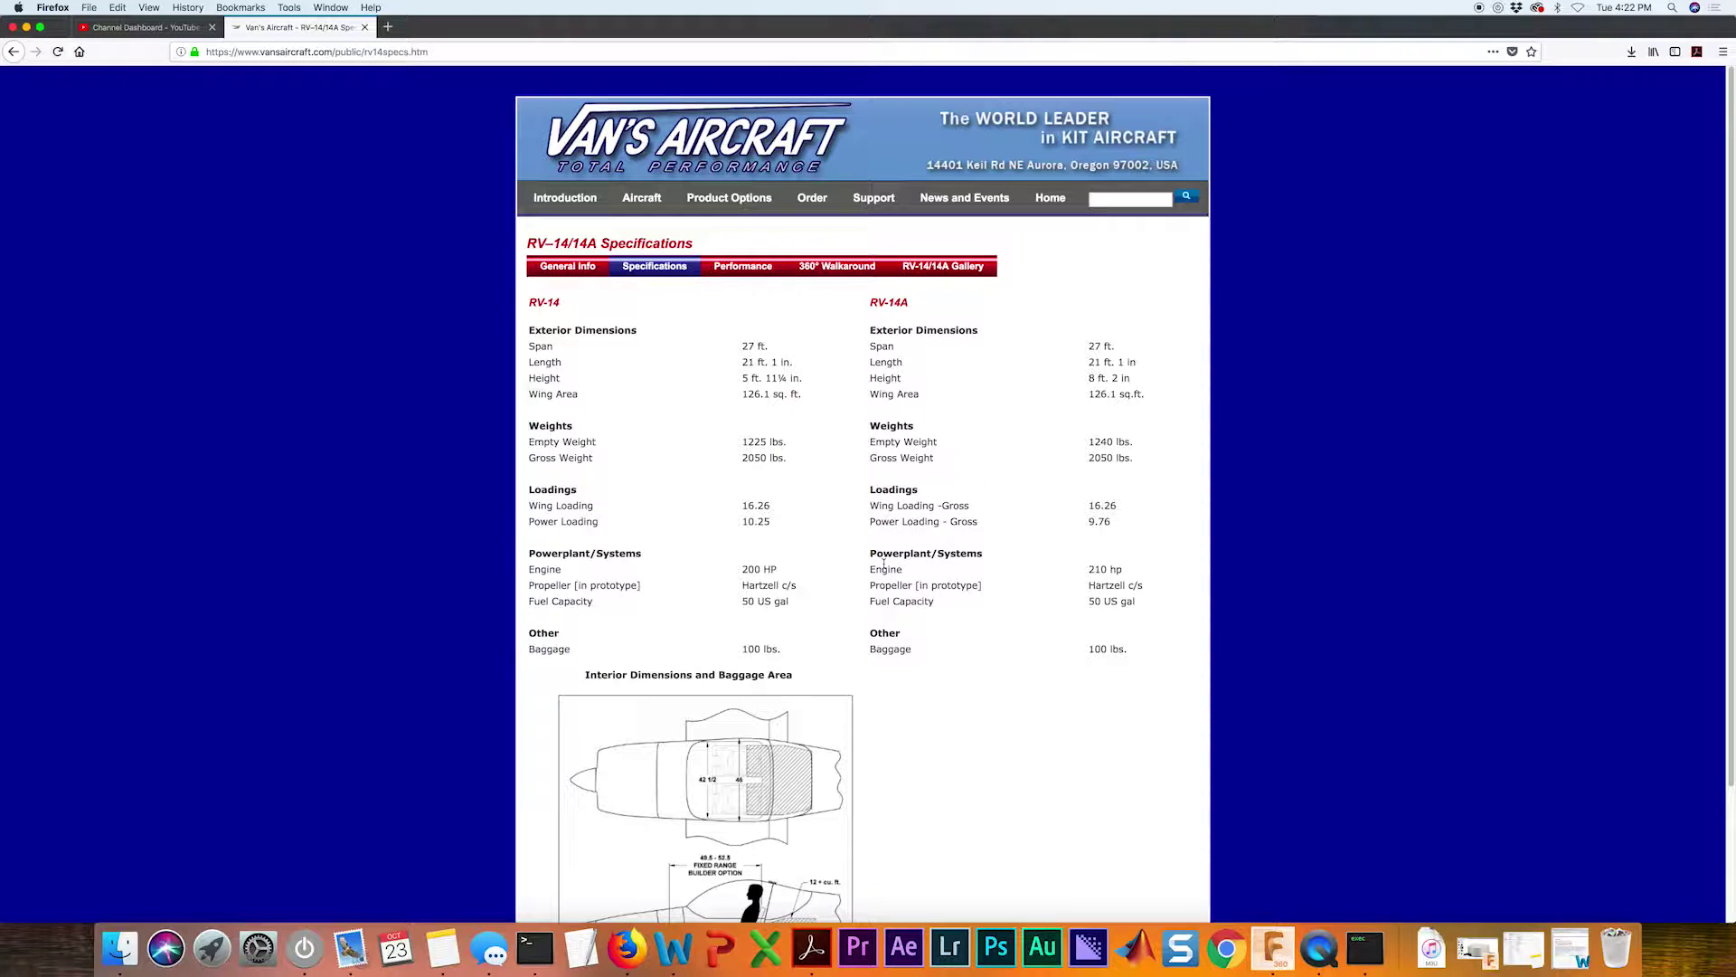
- Revisit the RV-14 specifications, then return to OpenVSP and turn the wing front-on
key("super+Left")
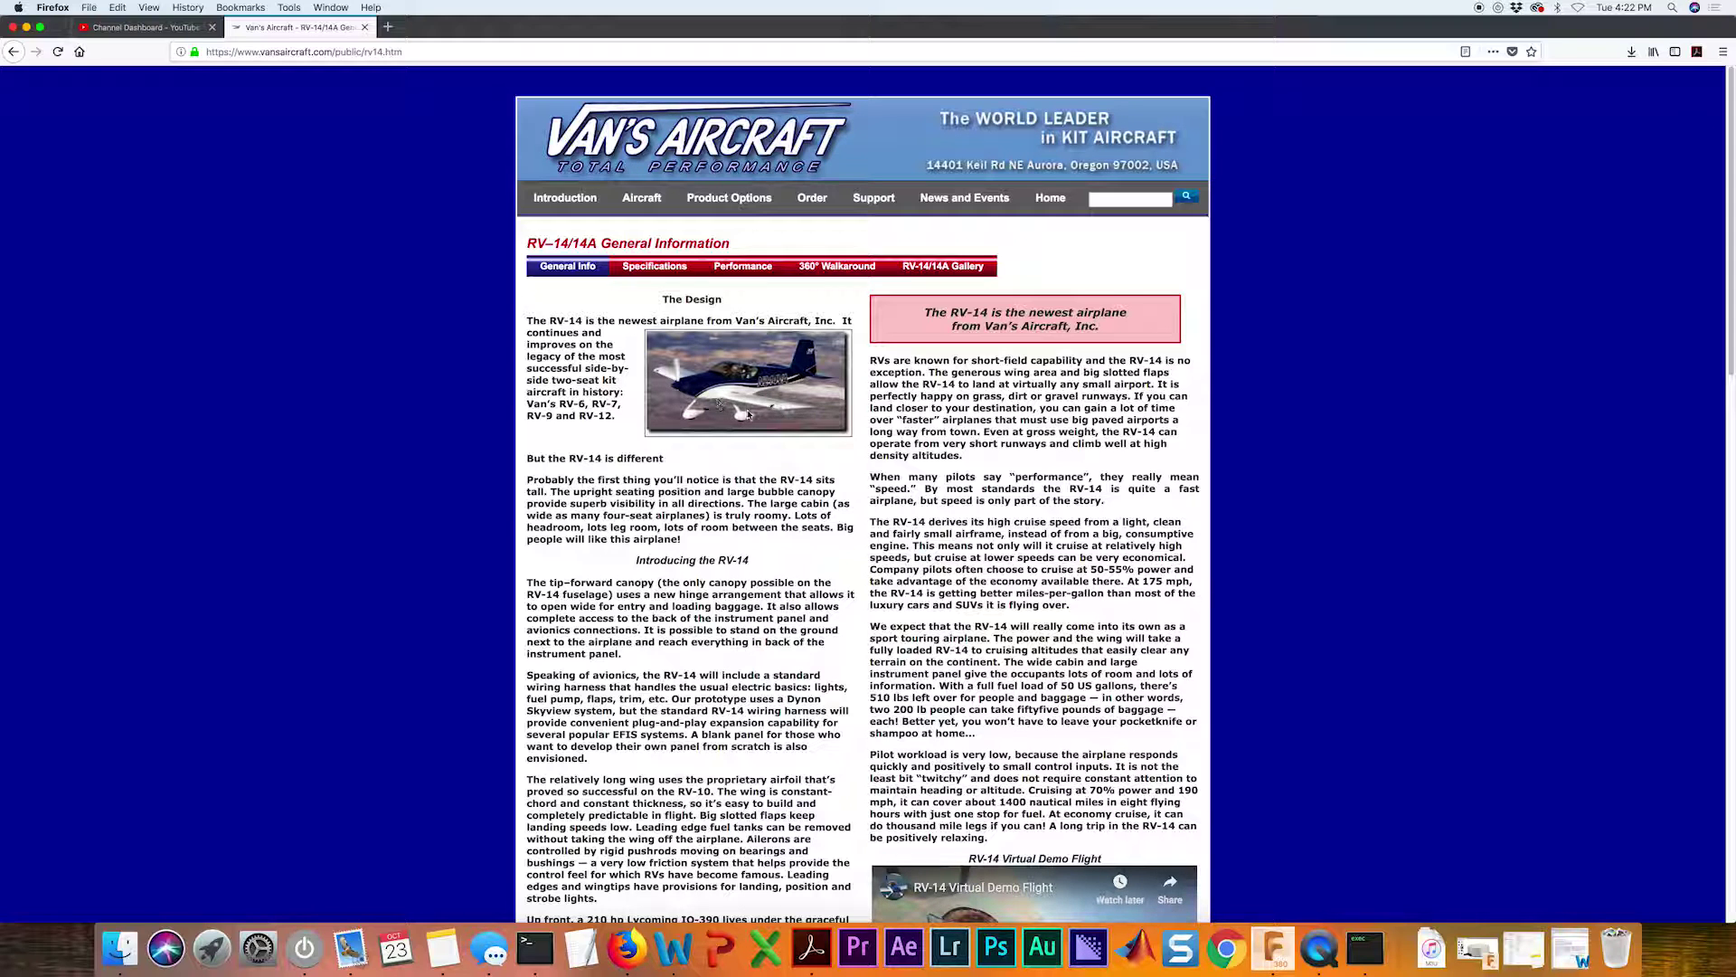
scroll(896, 530, "down", 10)
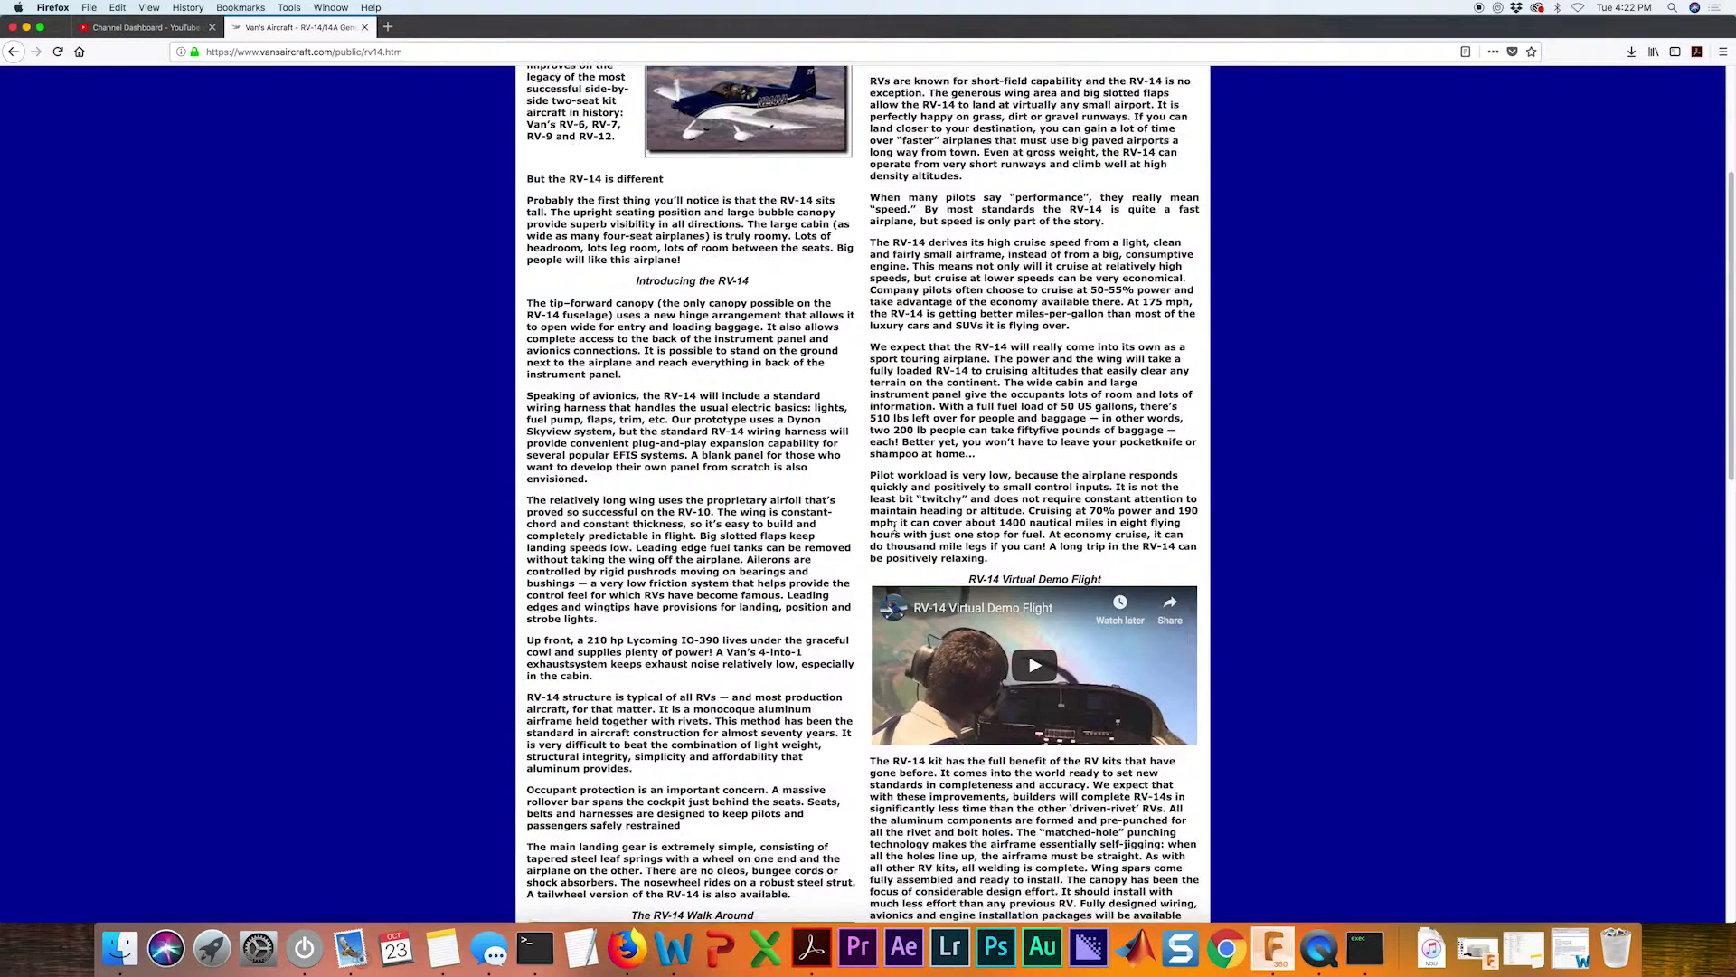
scroll(895, 531, "up", 8)
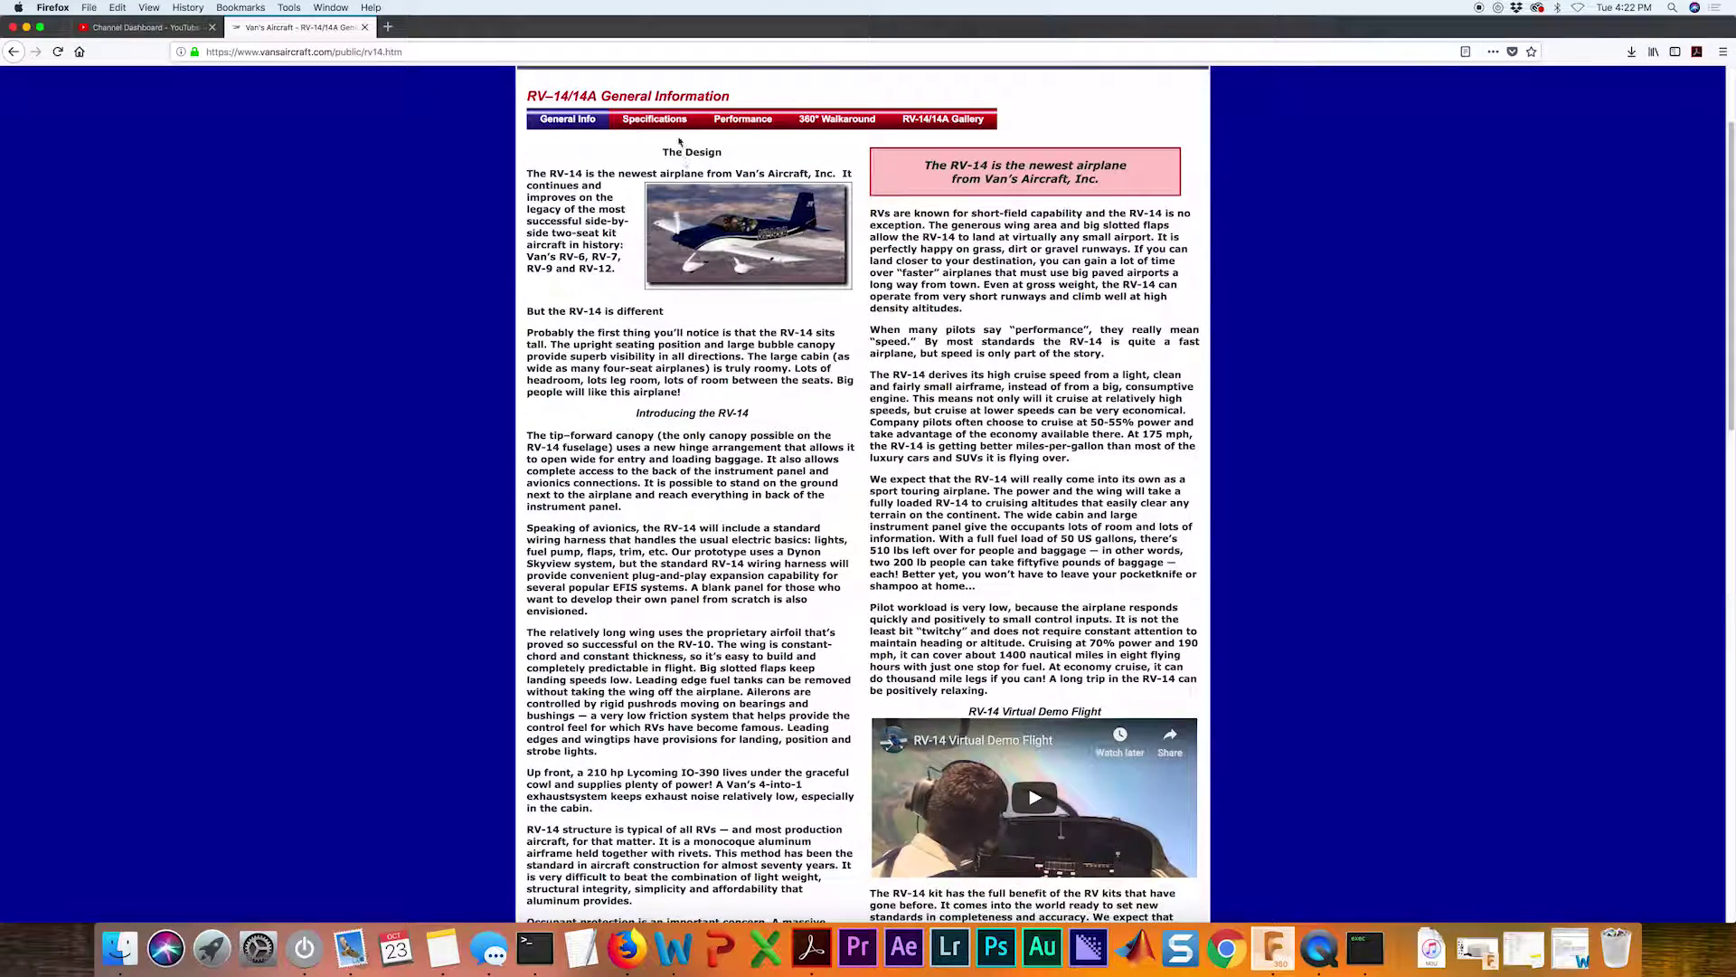
left_click(663, 120)
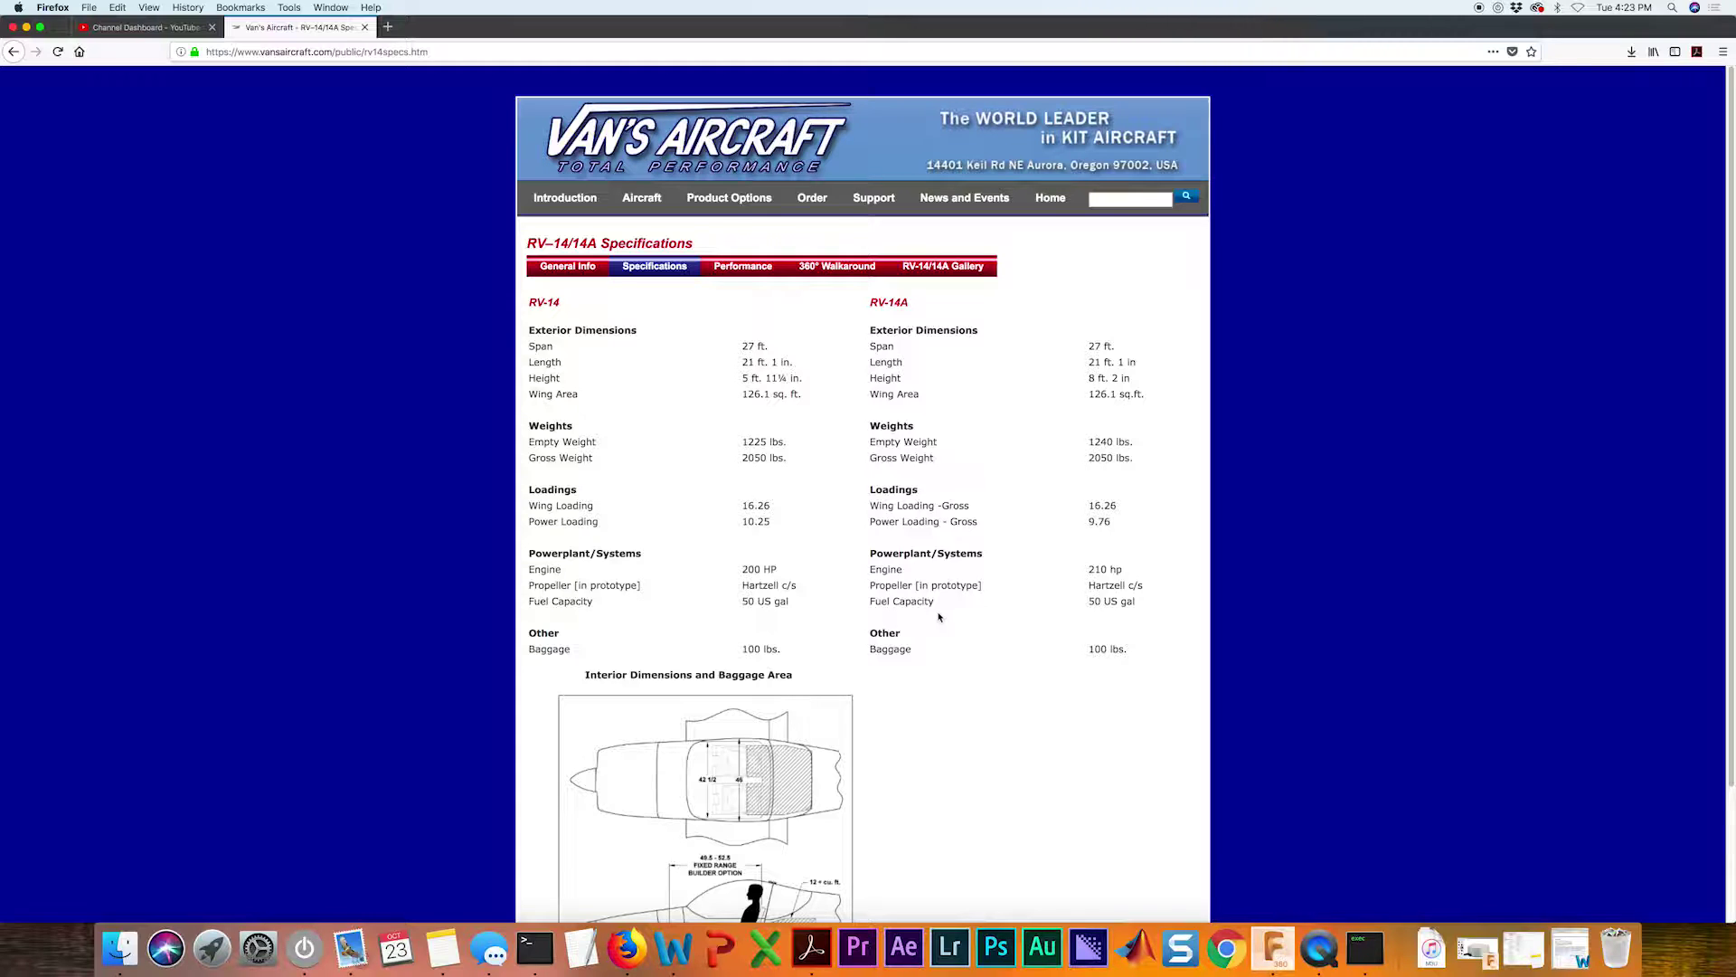
left_click(1366, 948)
left_click_drag(511, 511, 303, 29)
- Switch to the front view and give the wing section 2.5° dihedral
left_click(195, 10)
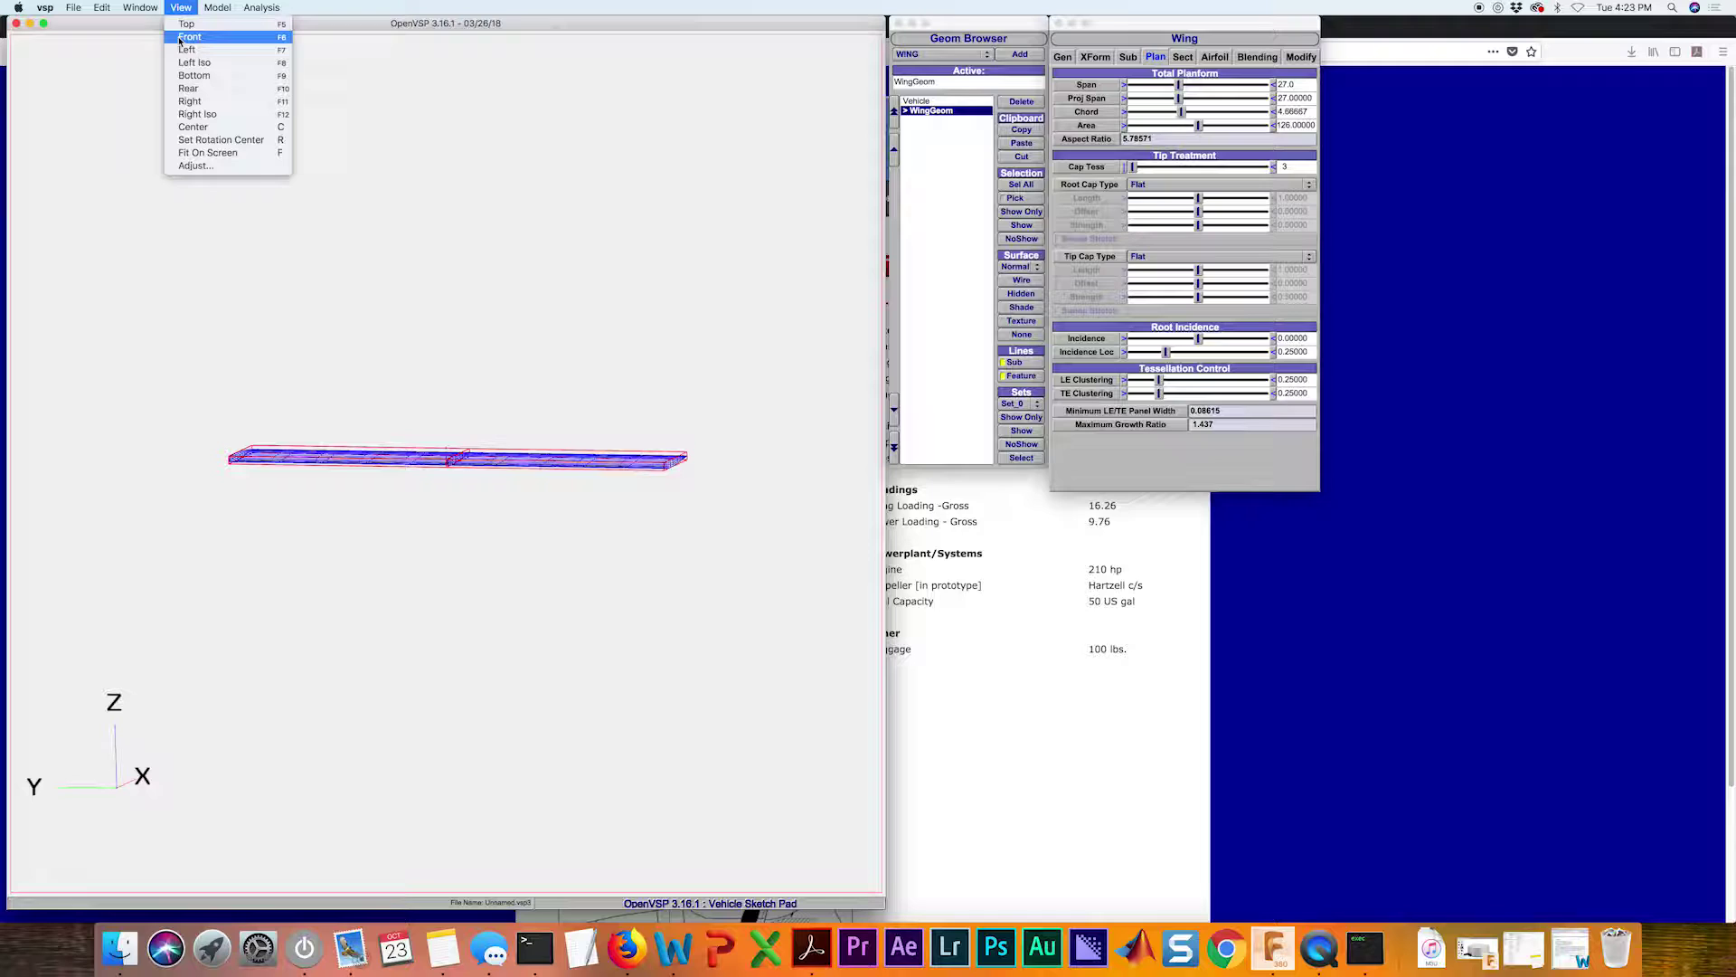
left_click(456, 428)
left_click(1184, 56)
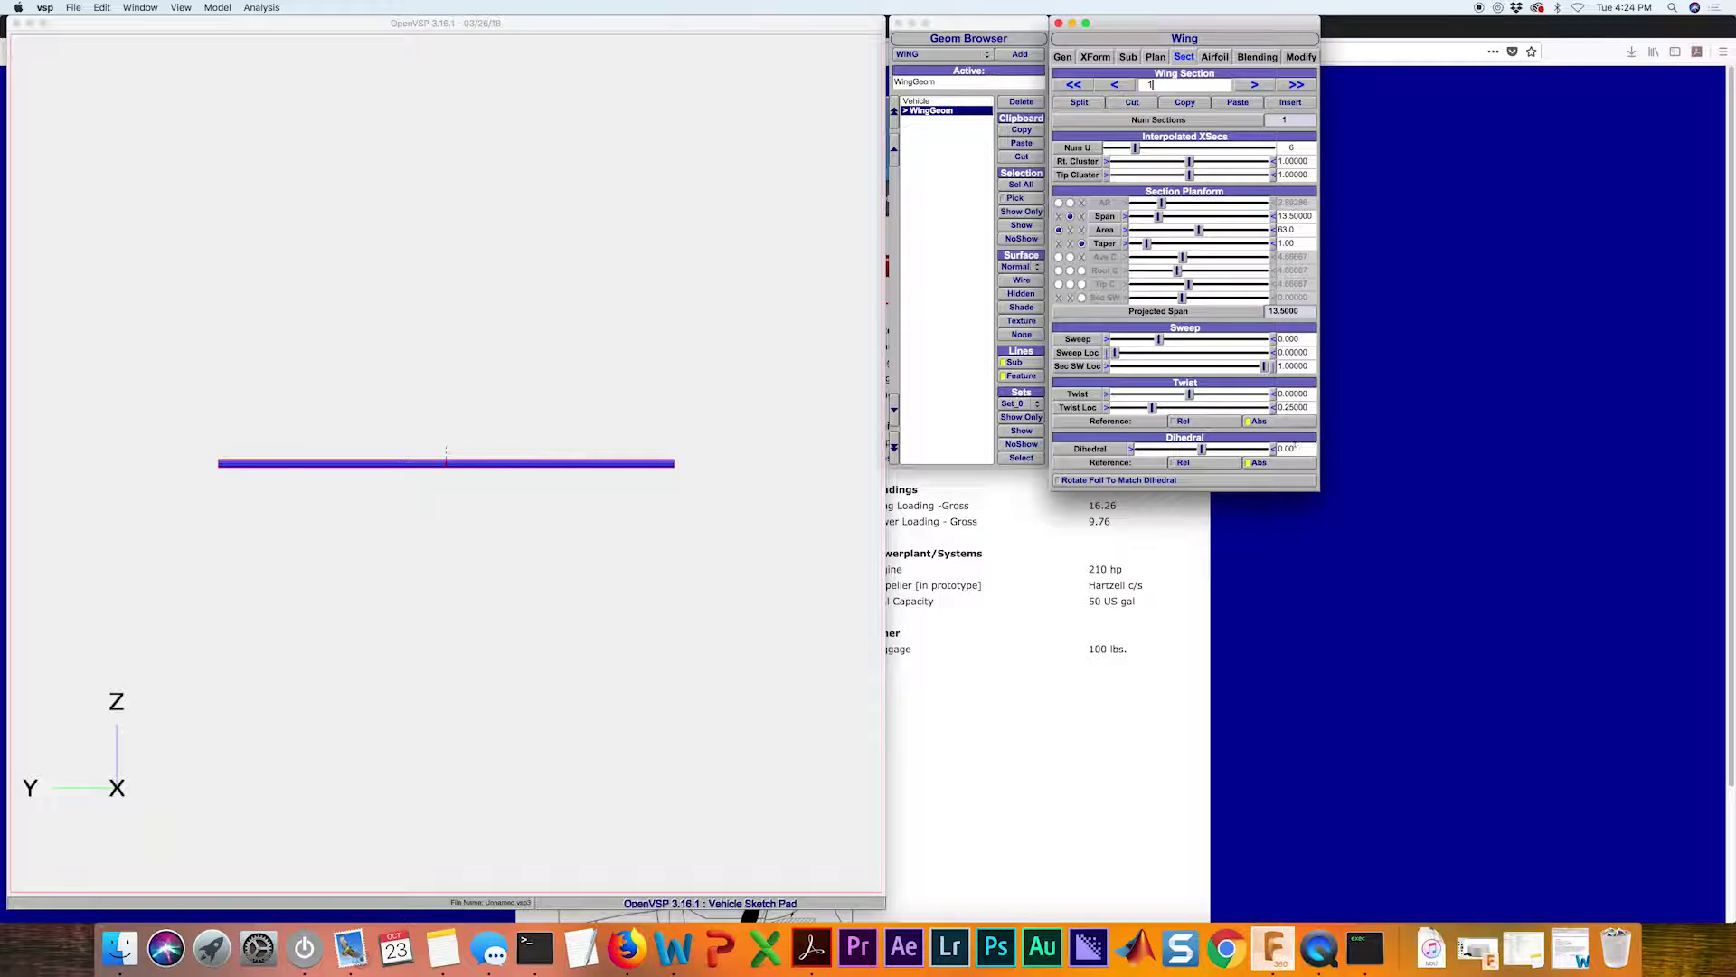
left_click(1298, 449)
type("2.5")
key("Return")
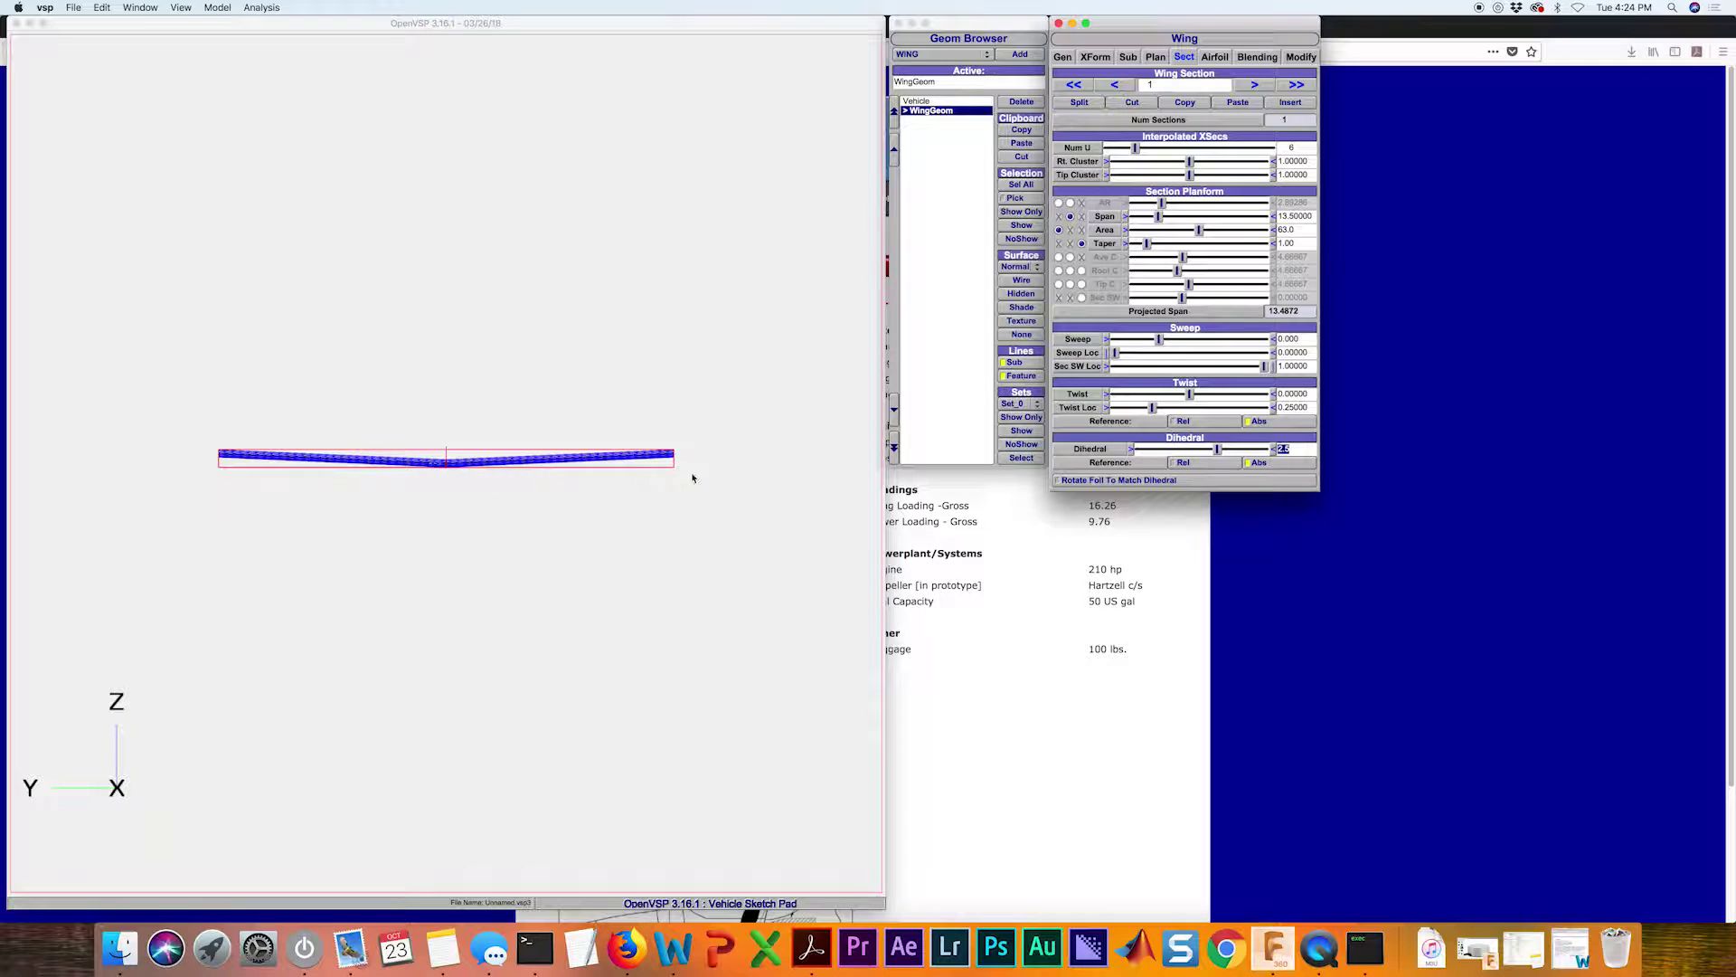
left_click_drag(694, 477, 760, 485)
- Review the RV-14 General Info page in Firefox, then return to the OpenVSP wing
left_click(1023, 814)
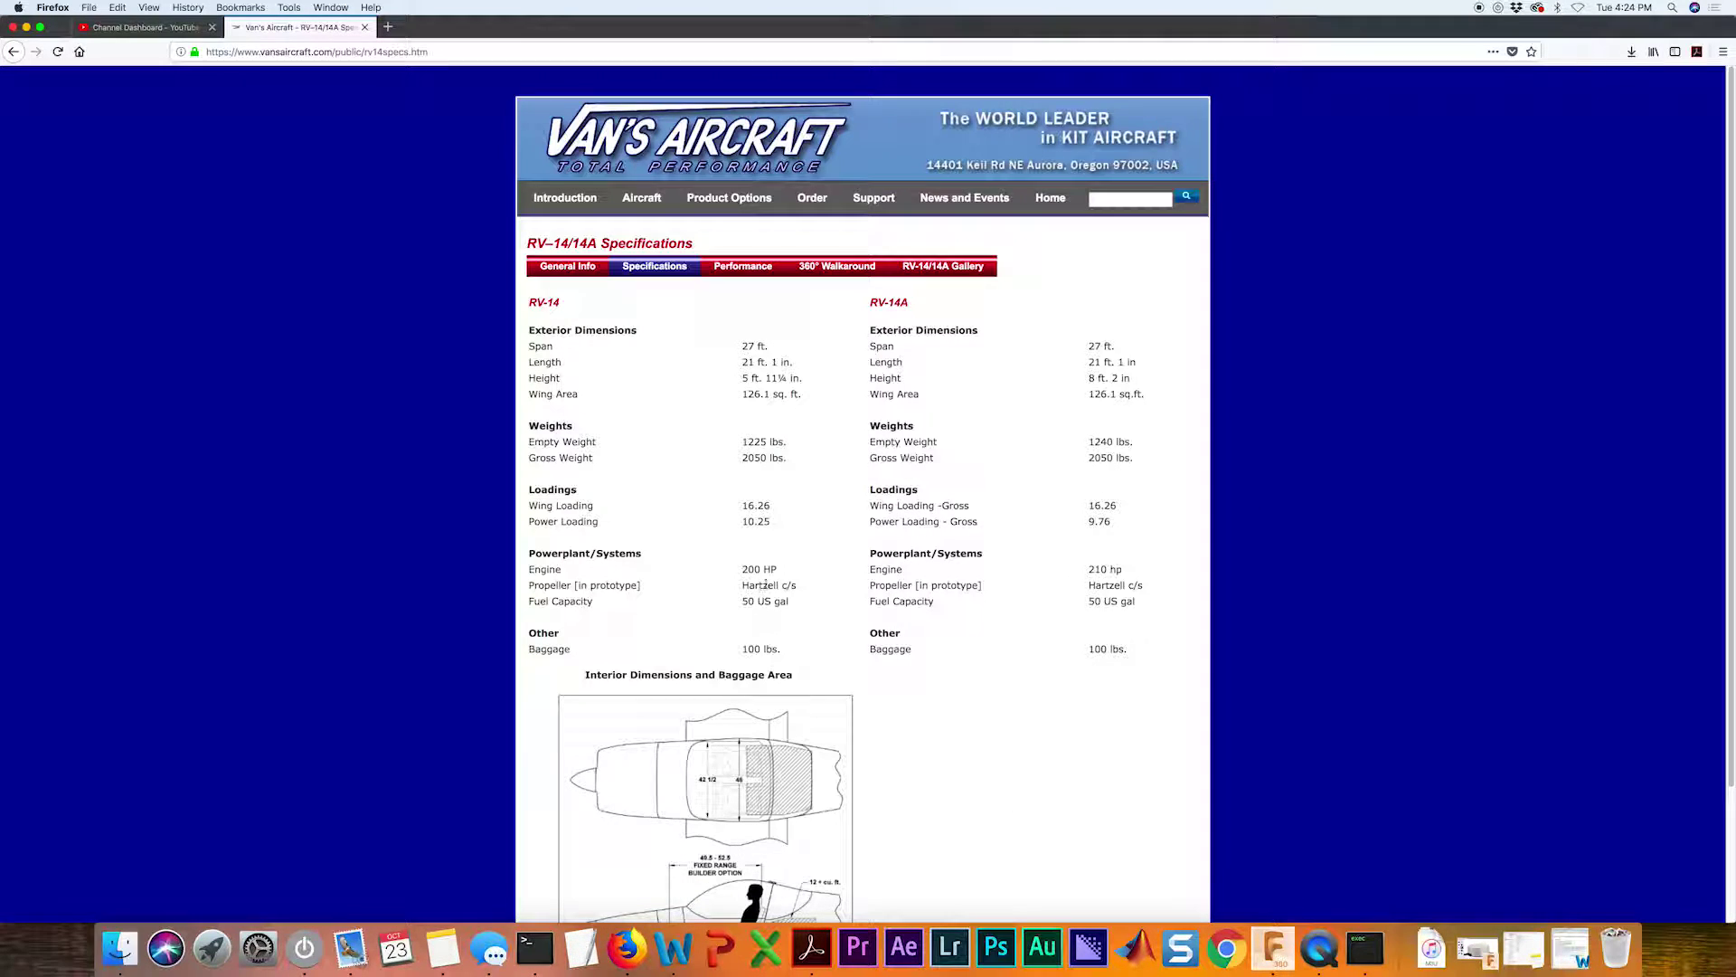
left_click(579, 269)
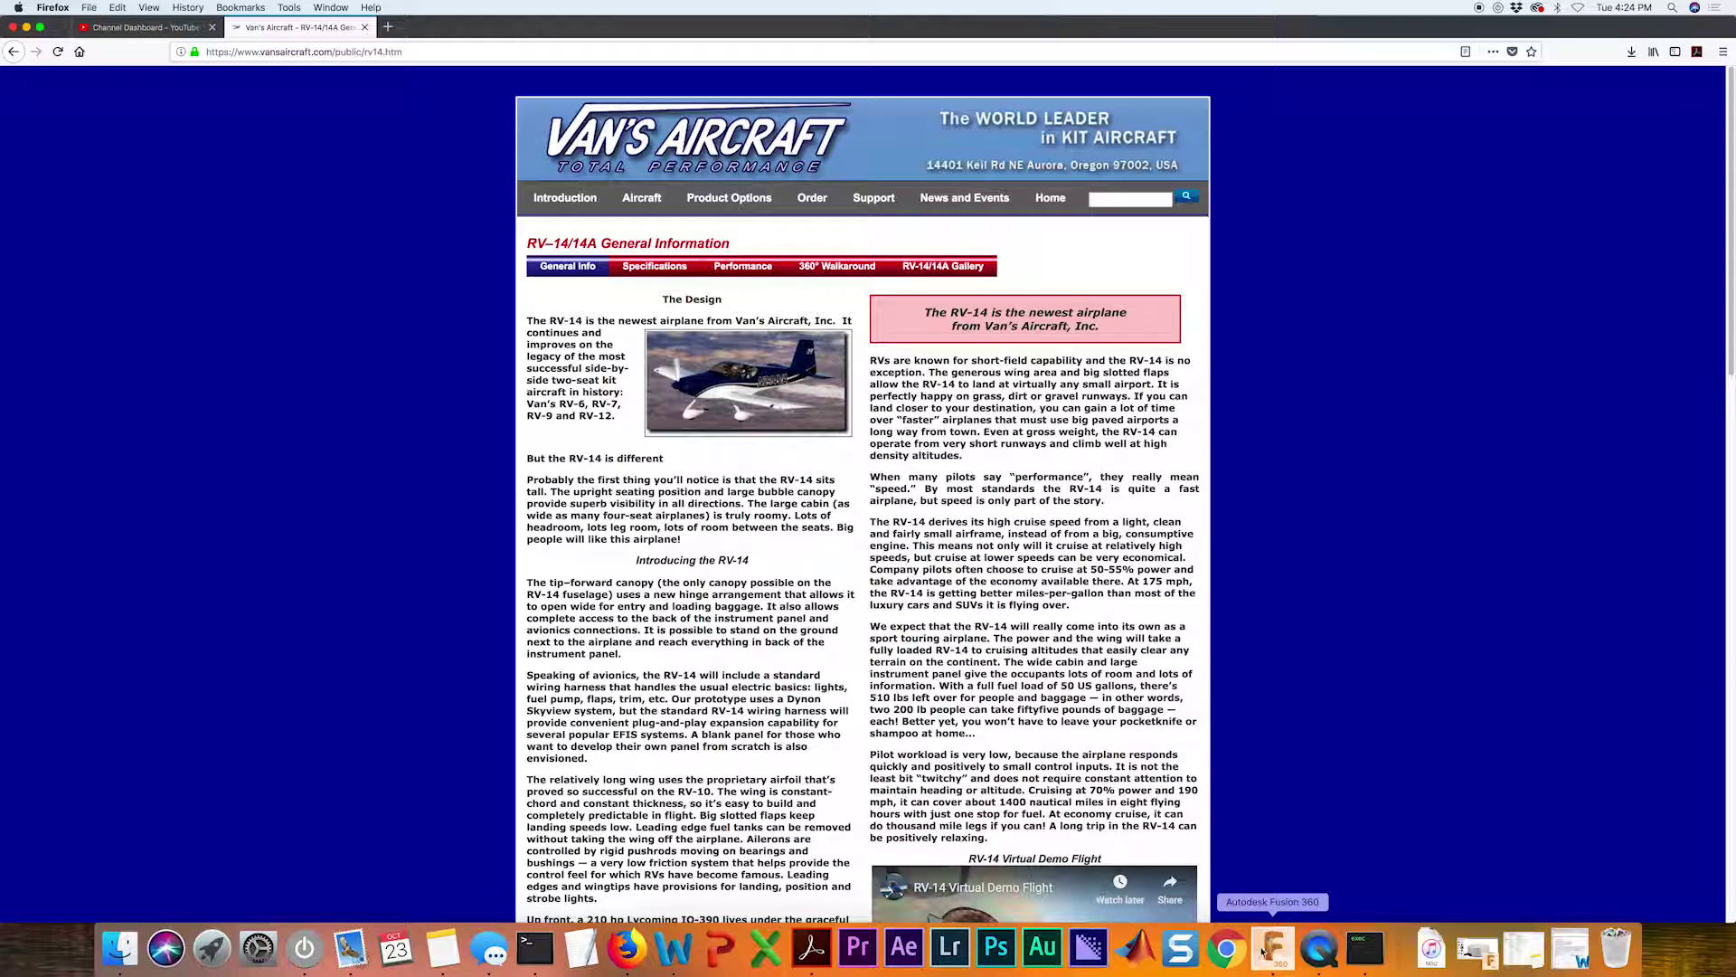
left_click(1366, 948)
left_click_drag(582, 647, 498, 727)
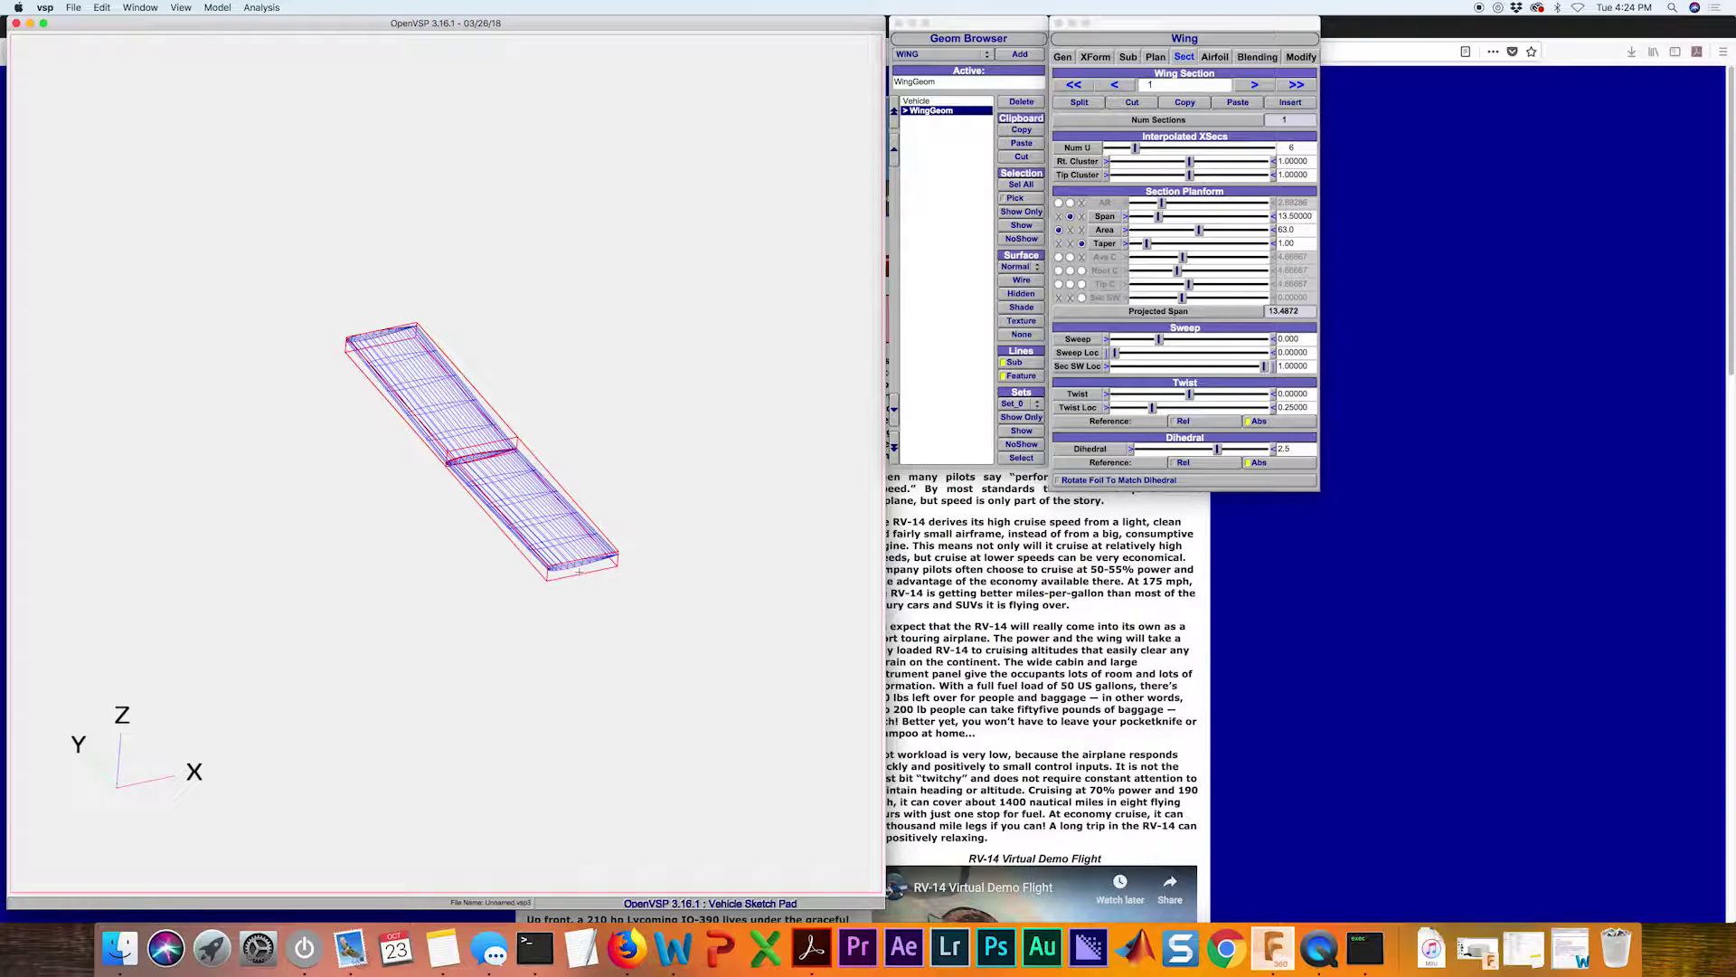
- Close the Wing parameter window
left_click_drag(629, 554, 670, 489)
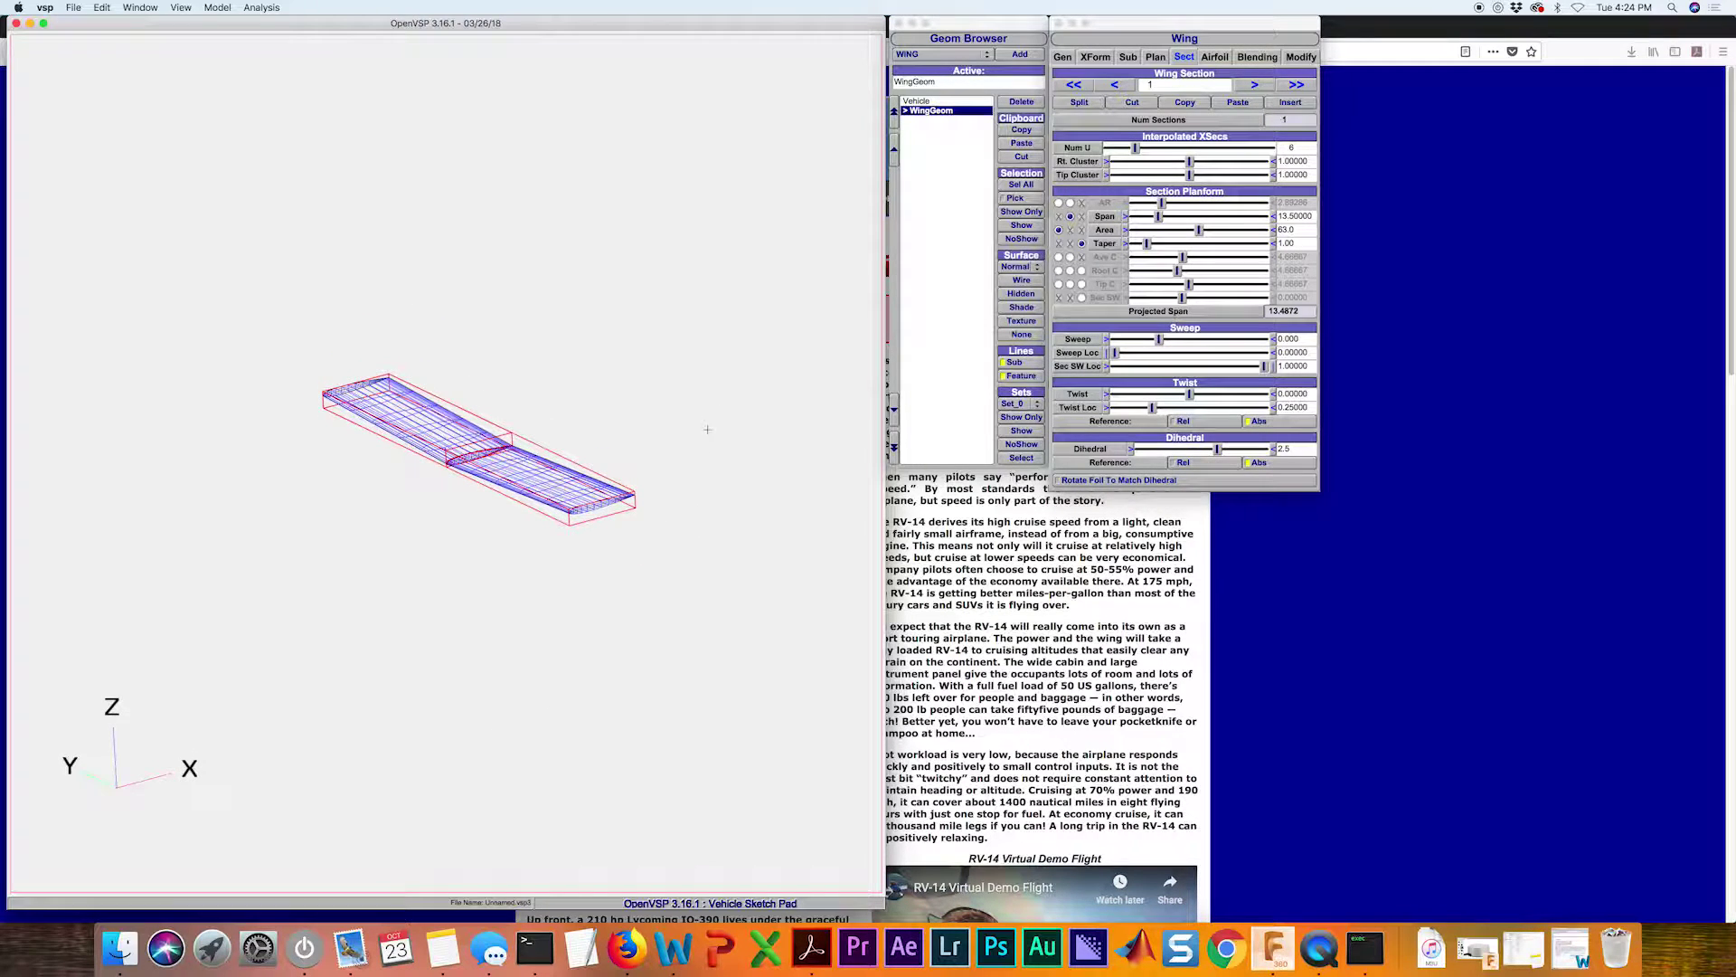
scroll(670, 488, "up", 5)
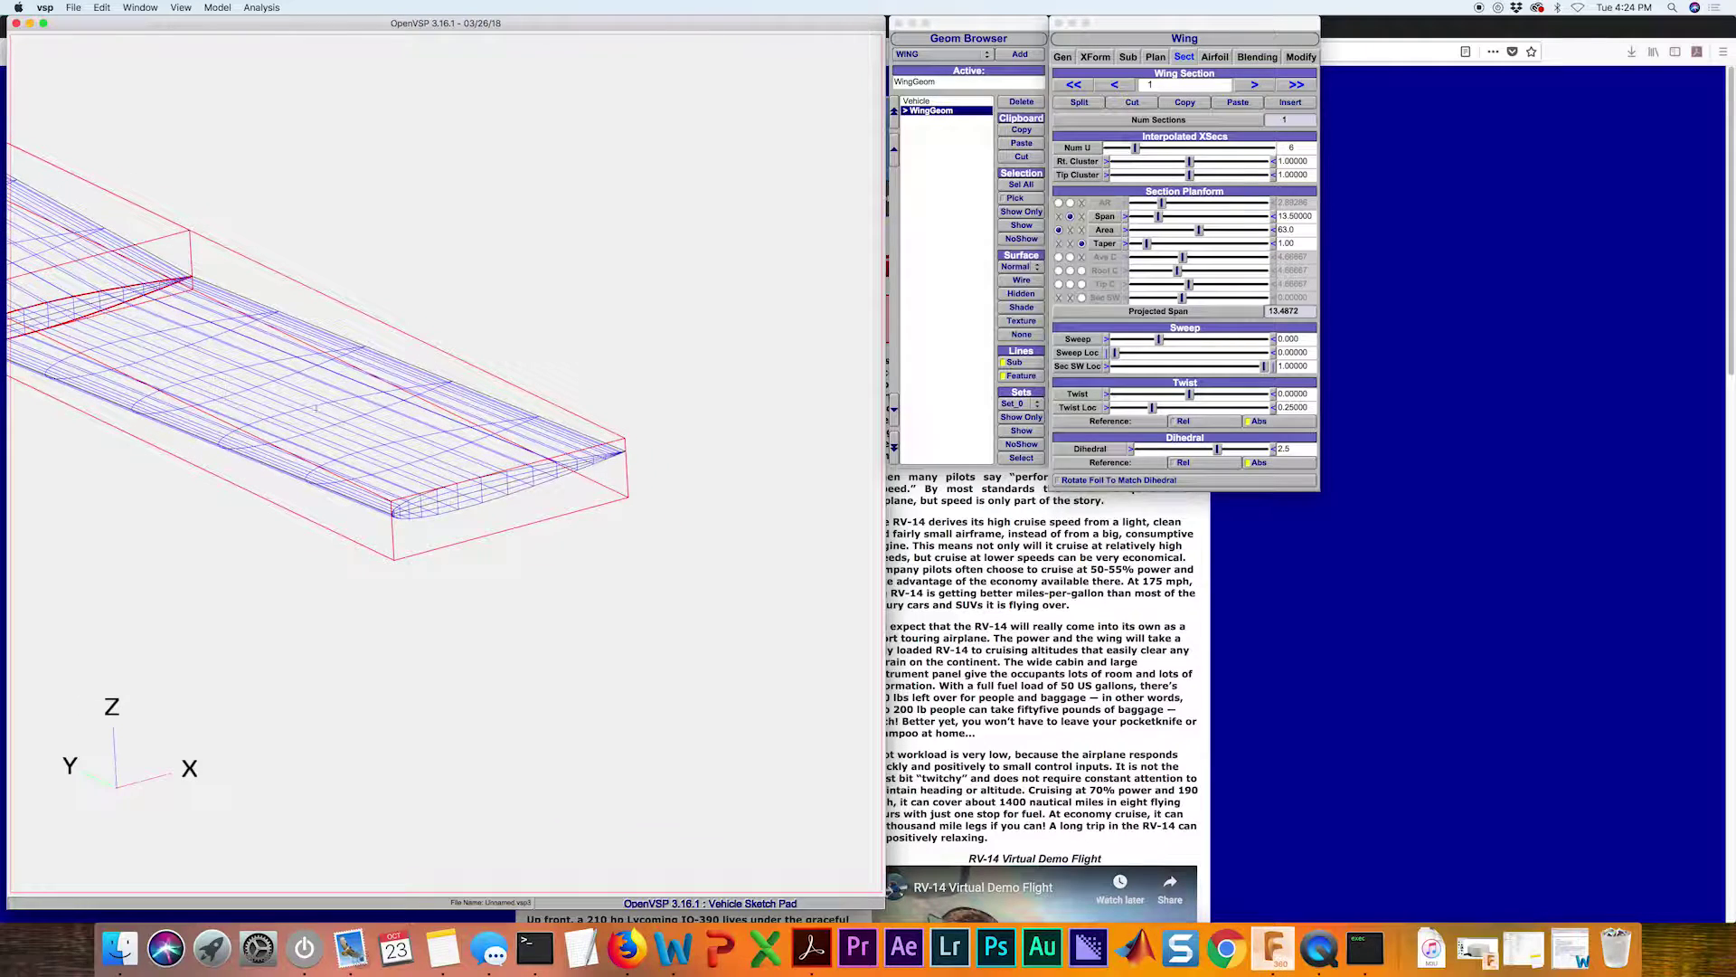
left_click(1060, 22)
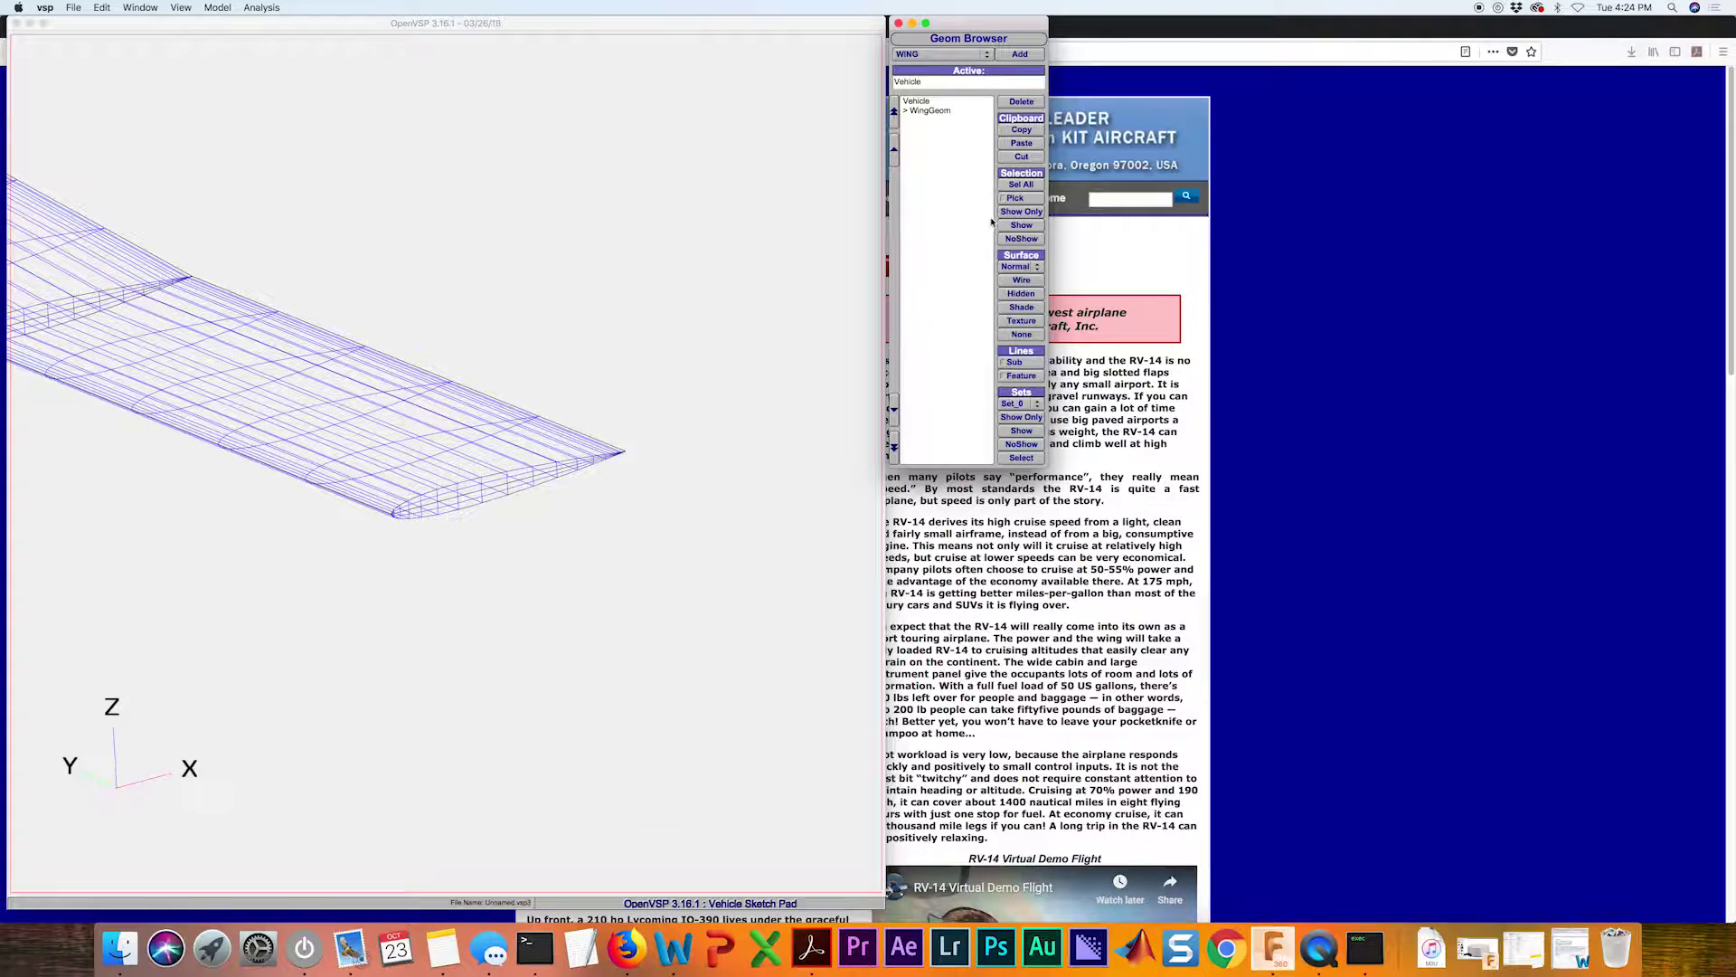
left_click(1013, 184)
- Render the wing as a grey shaded surface and orbit to view its upper side
left_click(1022, 308)
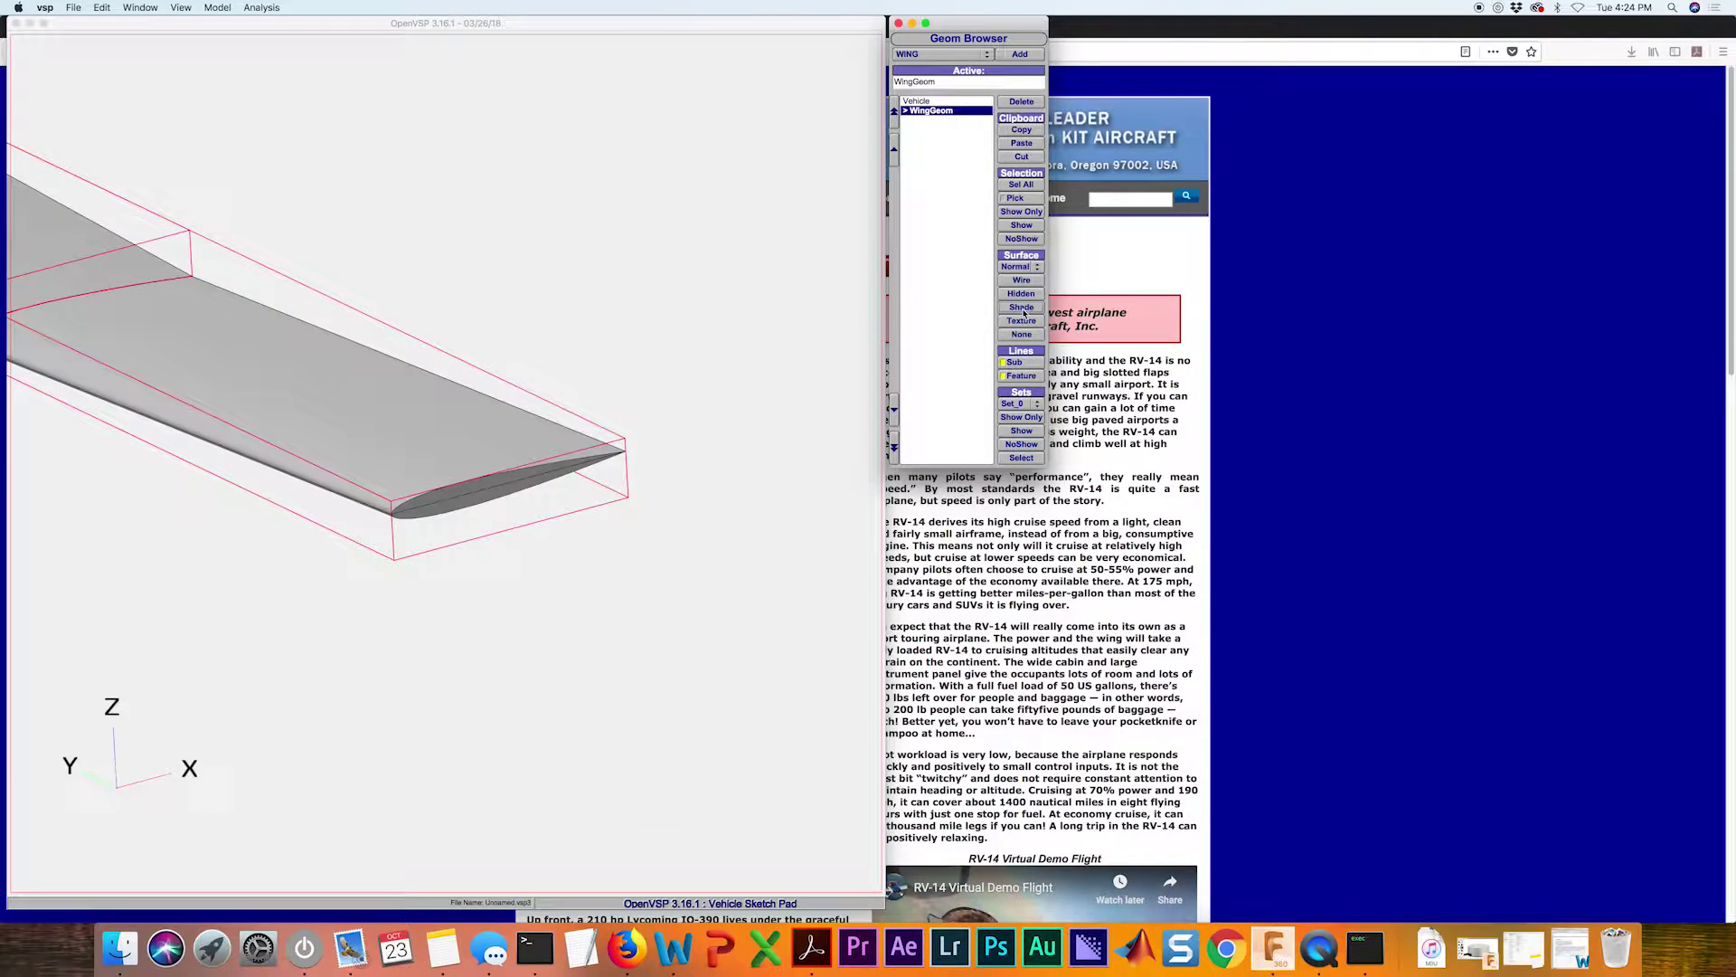
left_click_drag(401, 534, 471, 461)
mouse_move(181, 403)
left_mouse_down()
mouse_move(145, 385)
mouse_move(540, 610)
left_mouse_up()
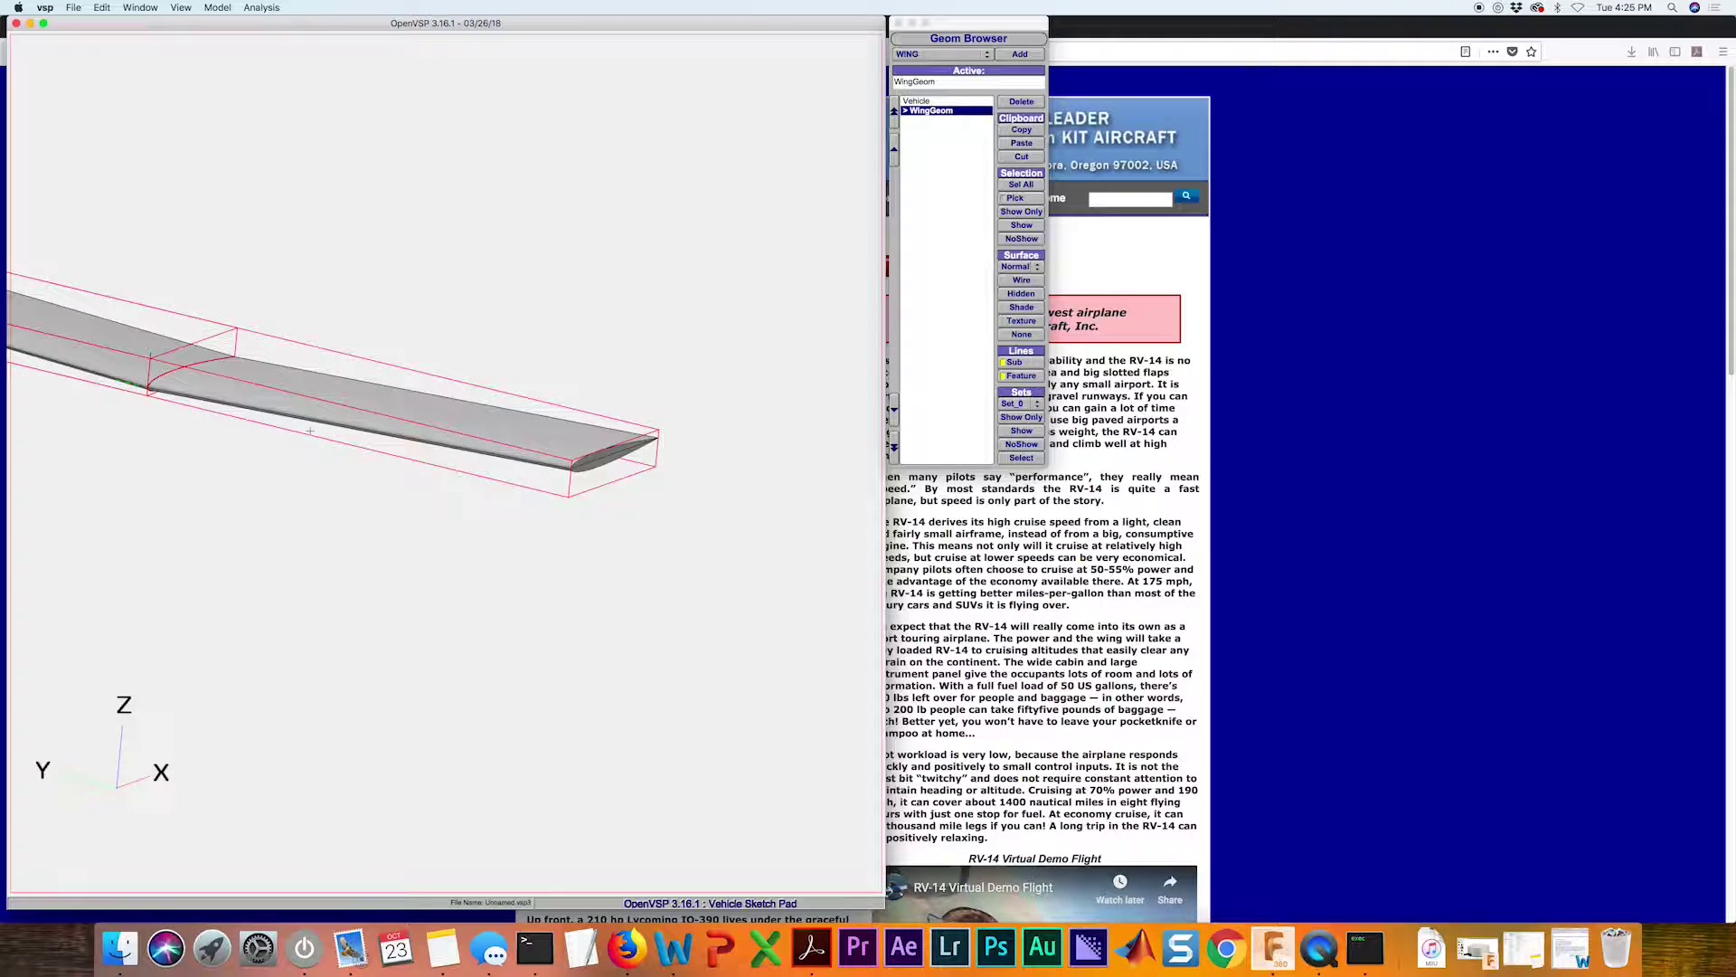
left_click_drag(633, 453, 604, 400)
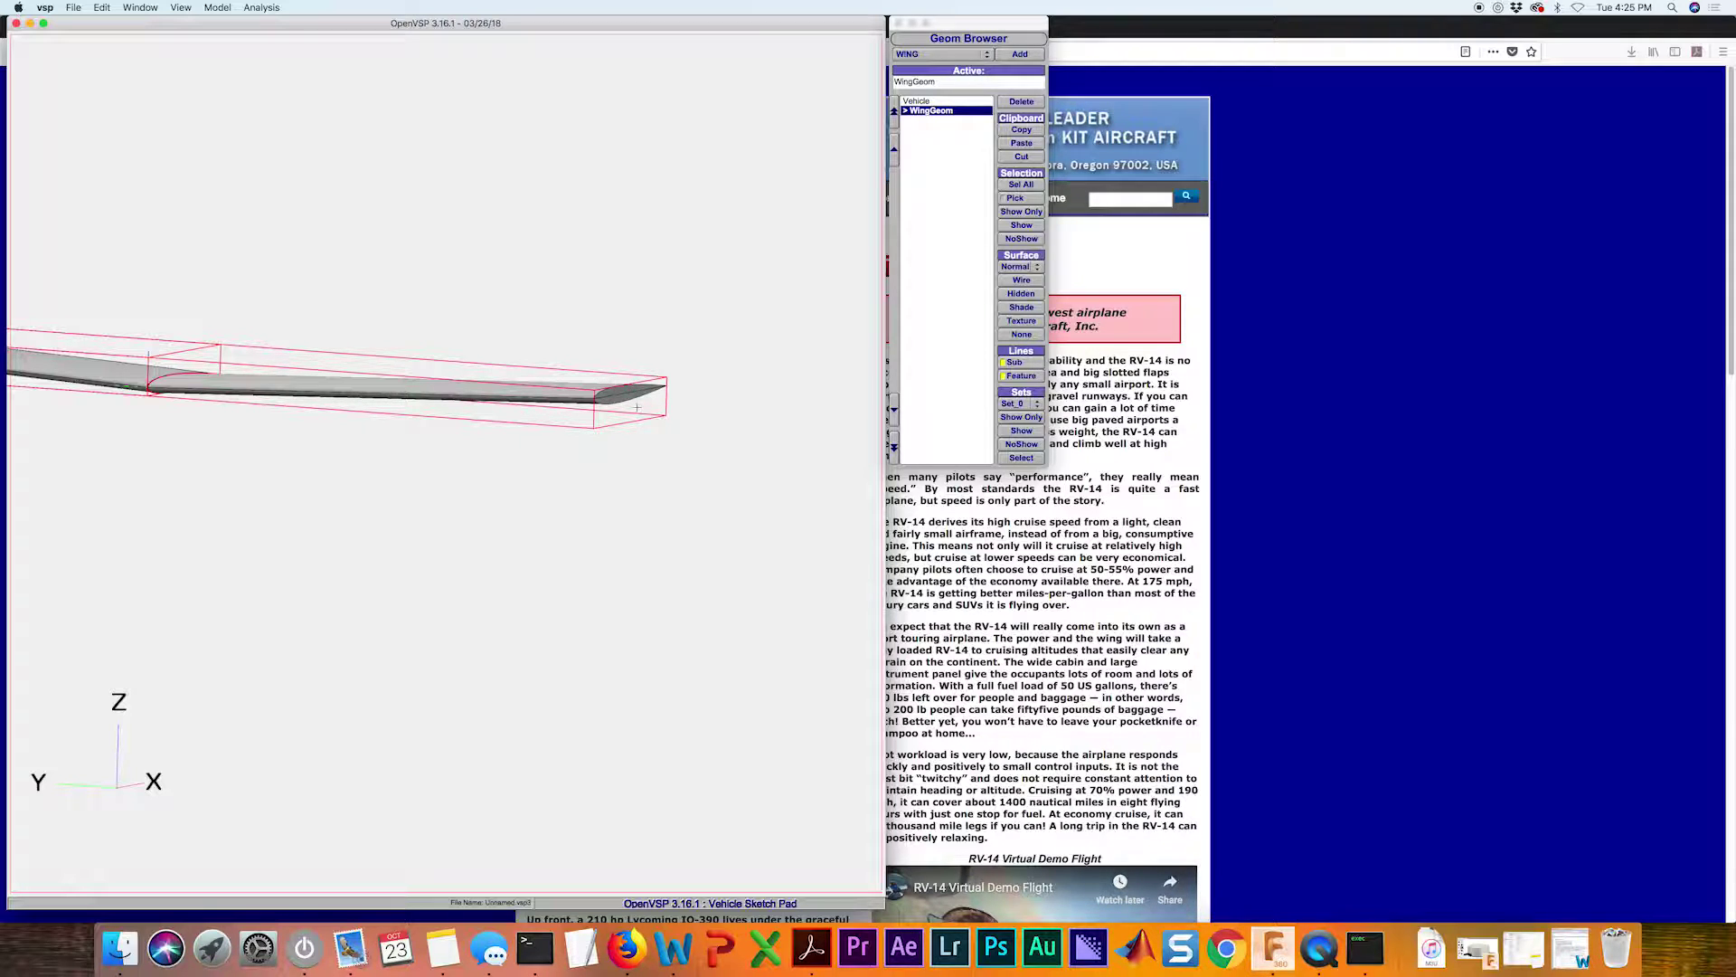
- Select the wing and zoom in on its squared-off tip from the side
left_click(636, 407)
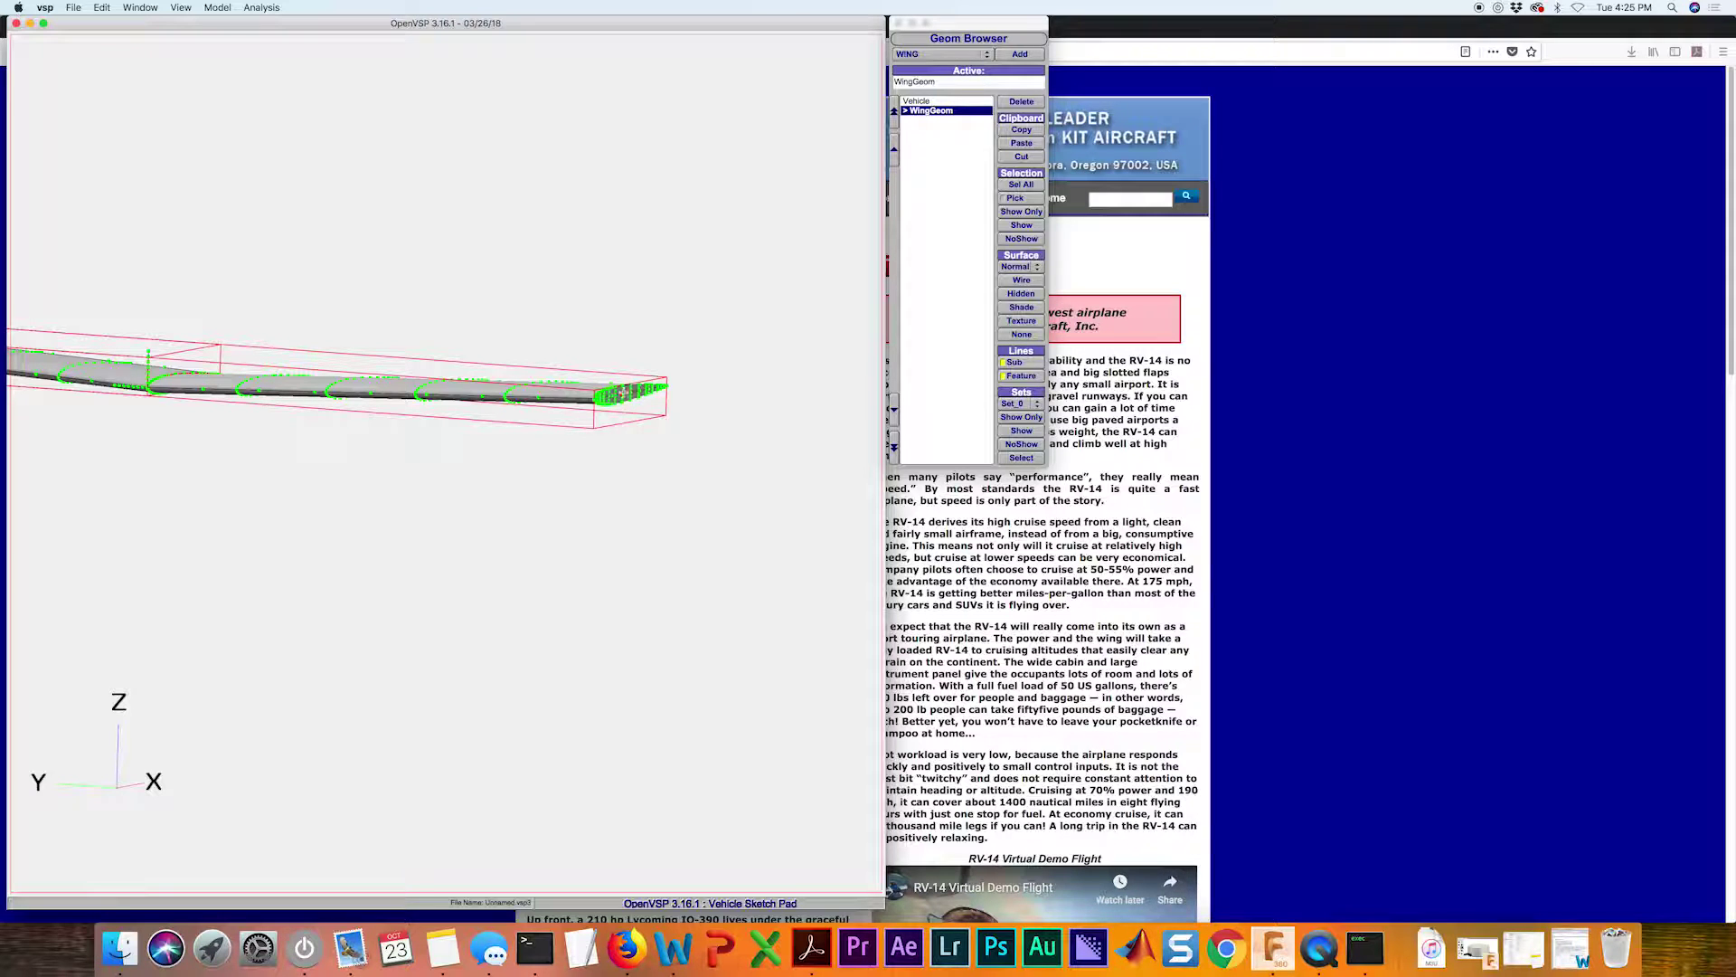
right_click_drag(779, 389, 604, 466)
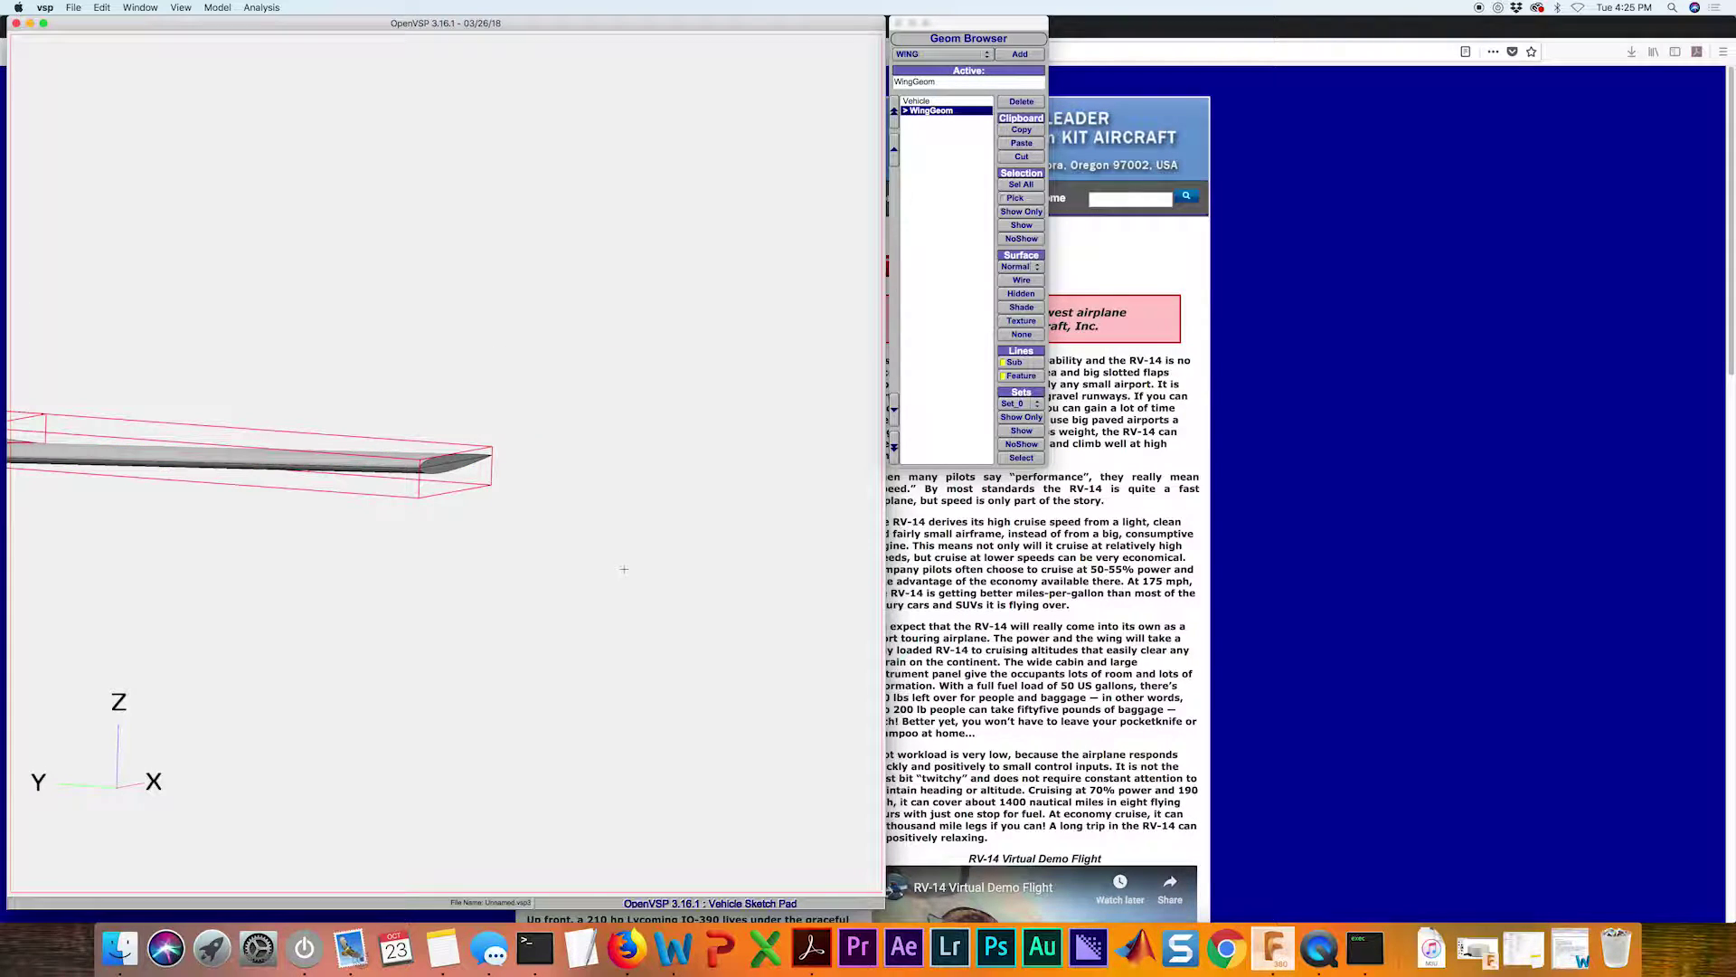
left_click_drag(604, 466, 457, 477)
scroll(613, 435, "up", 5)
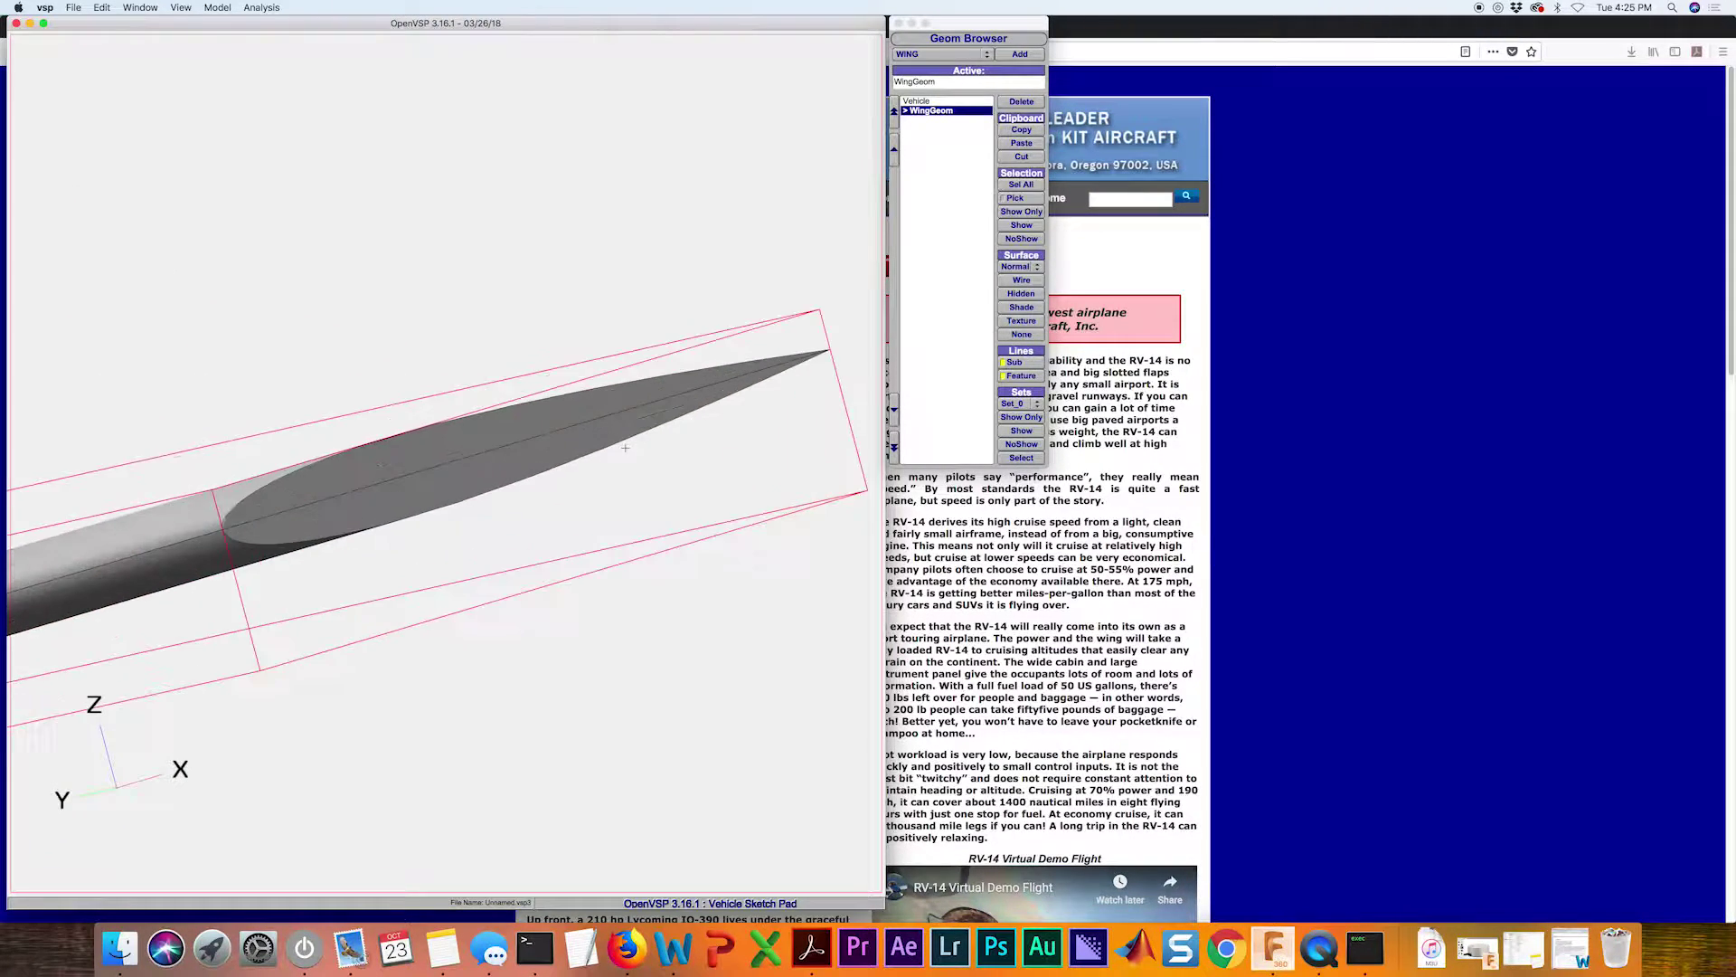
left_click_drag(609, 461, 504, 410)
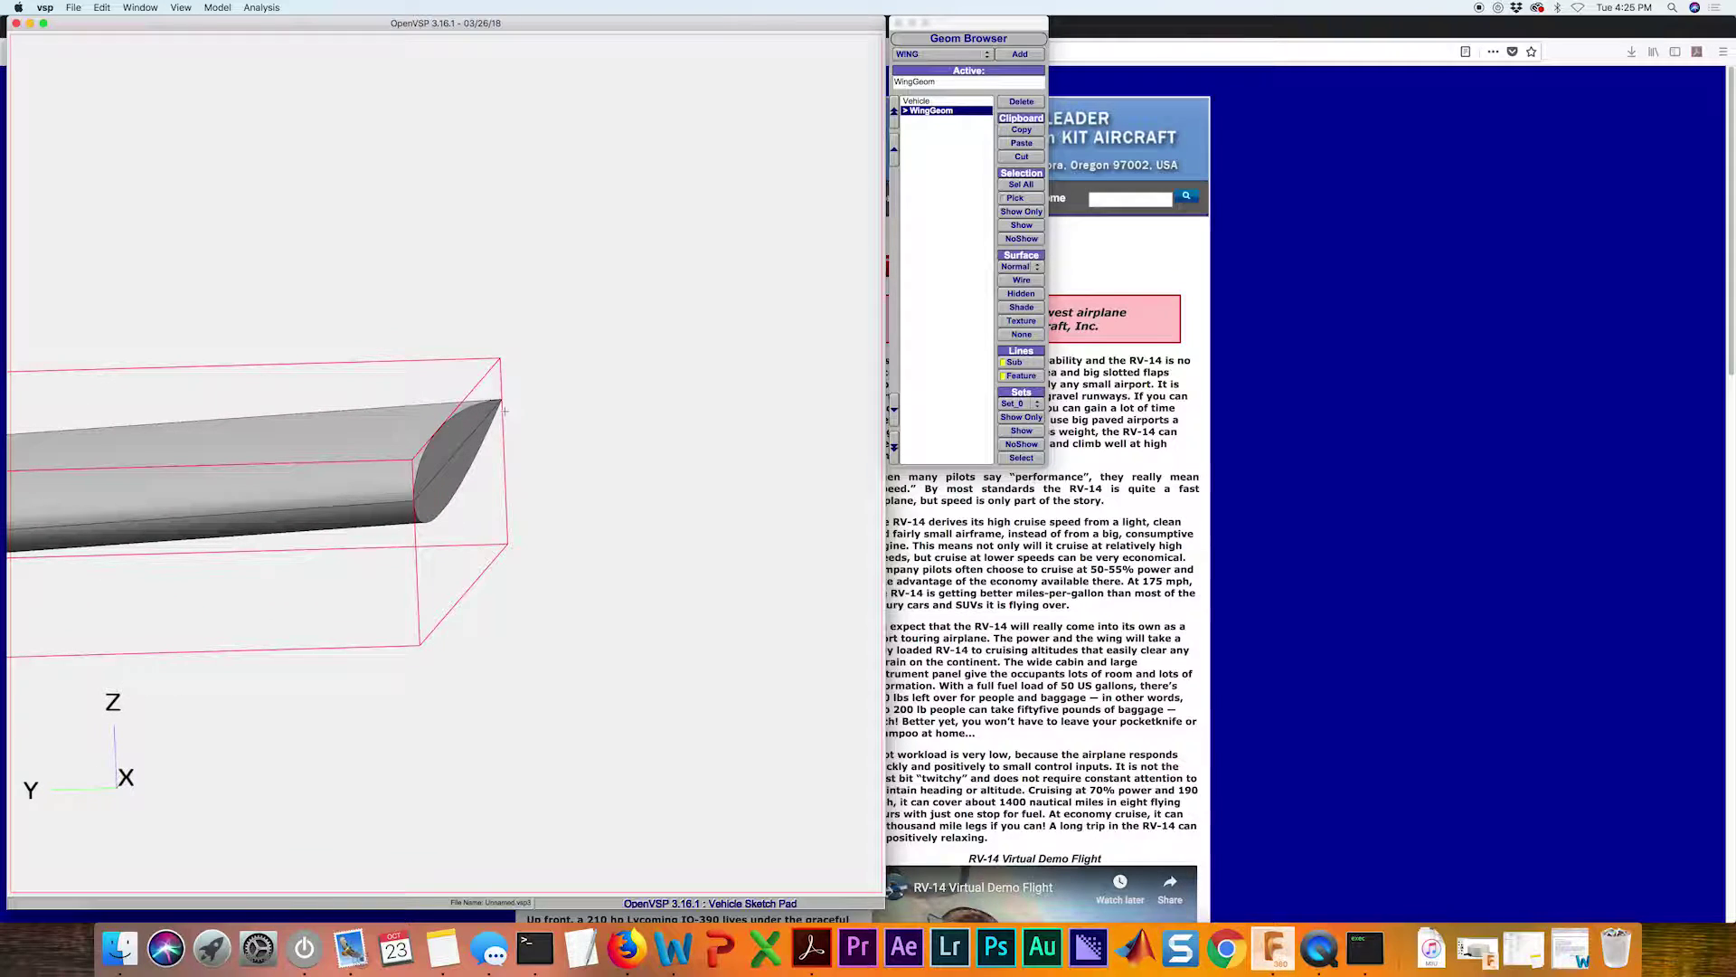
- Show WingGeom's Plan settings with flat root and tip caps, framing the whole wing
left_click(937, 110)
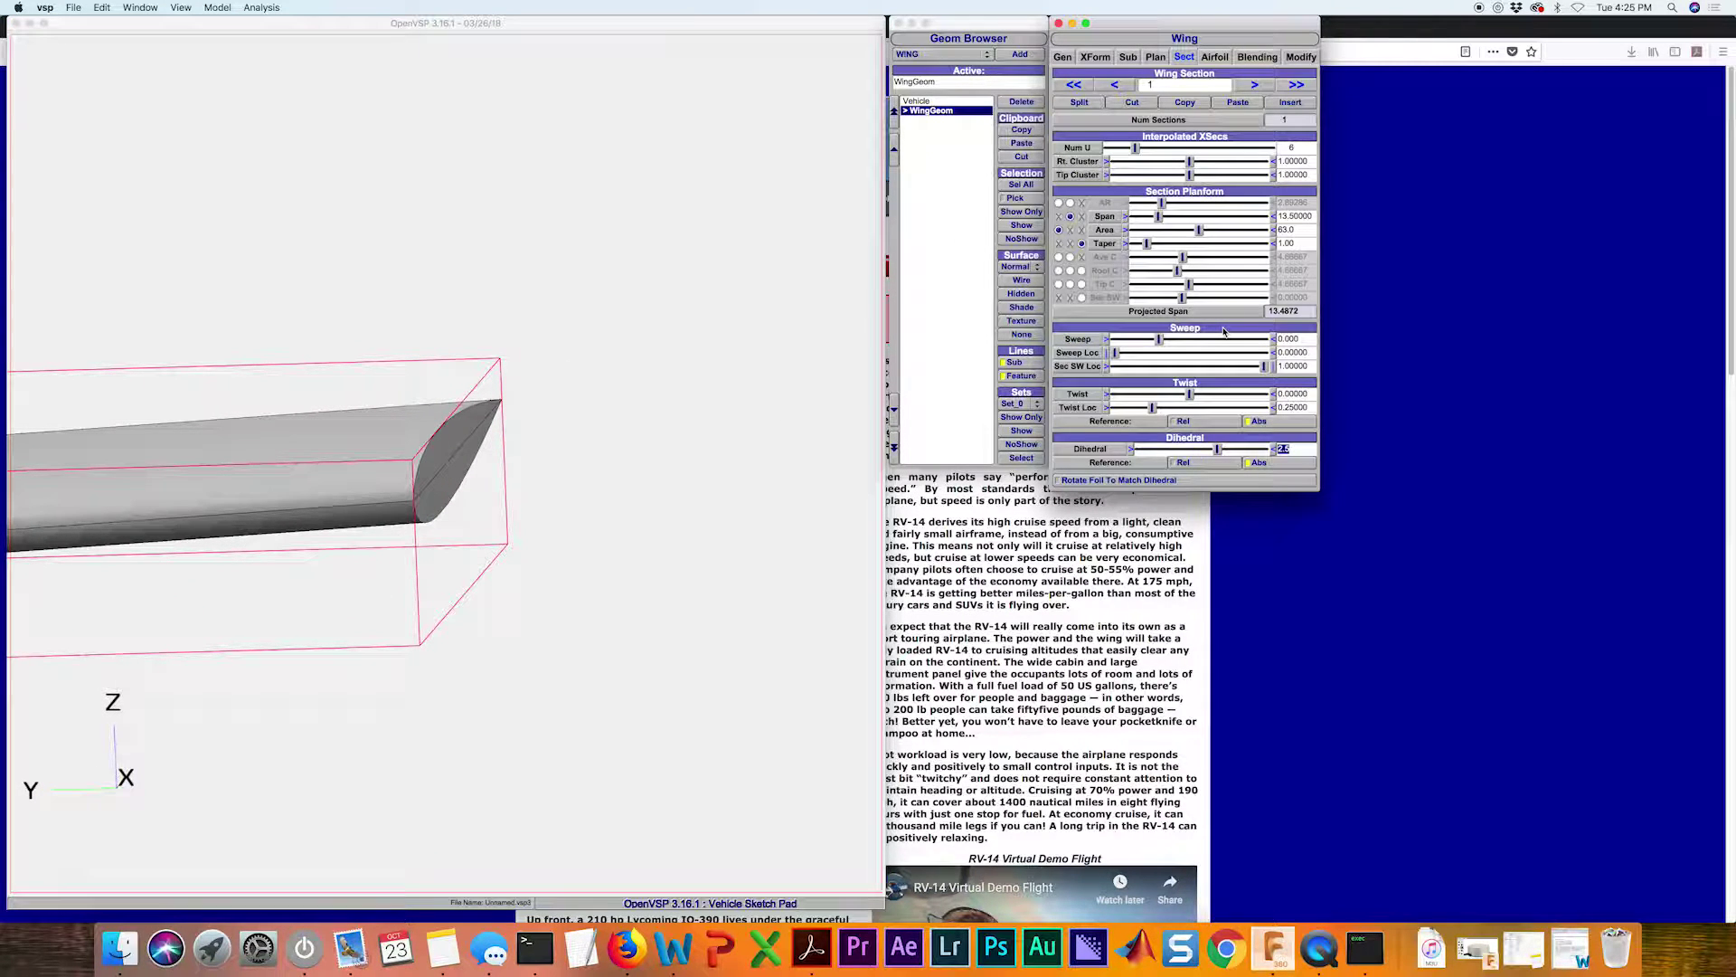
left_click(1155, 58)
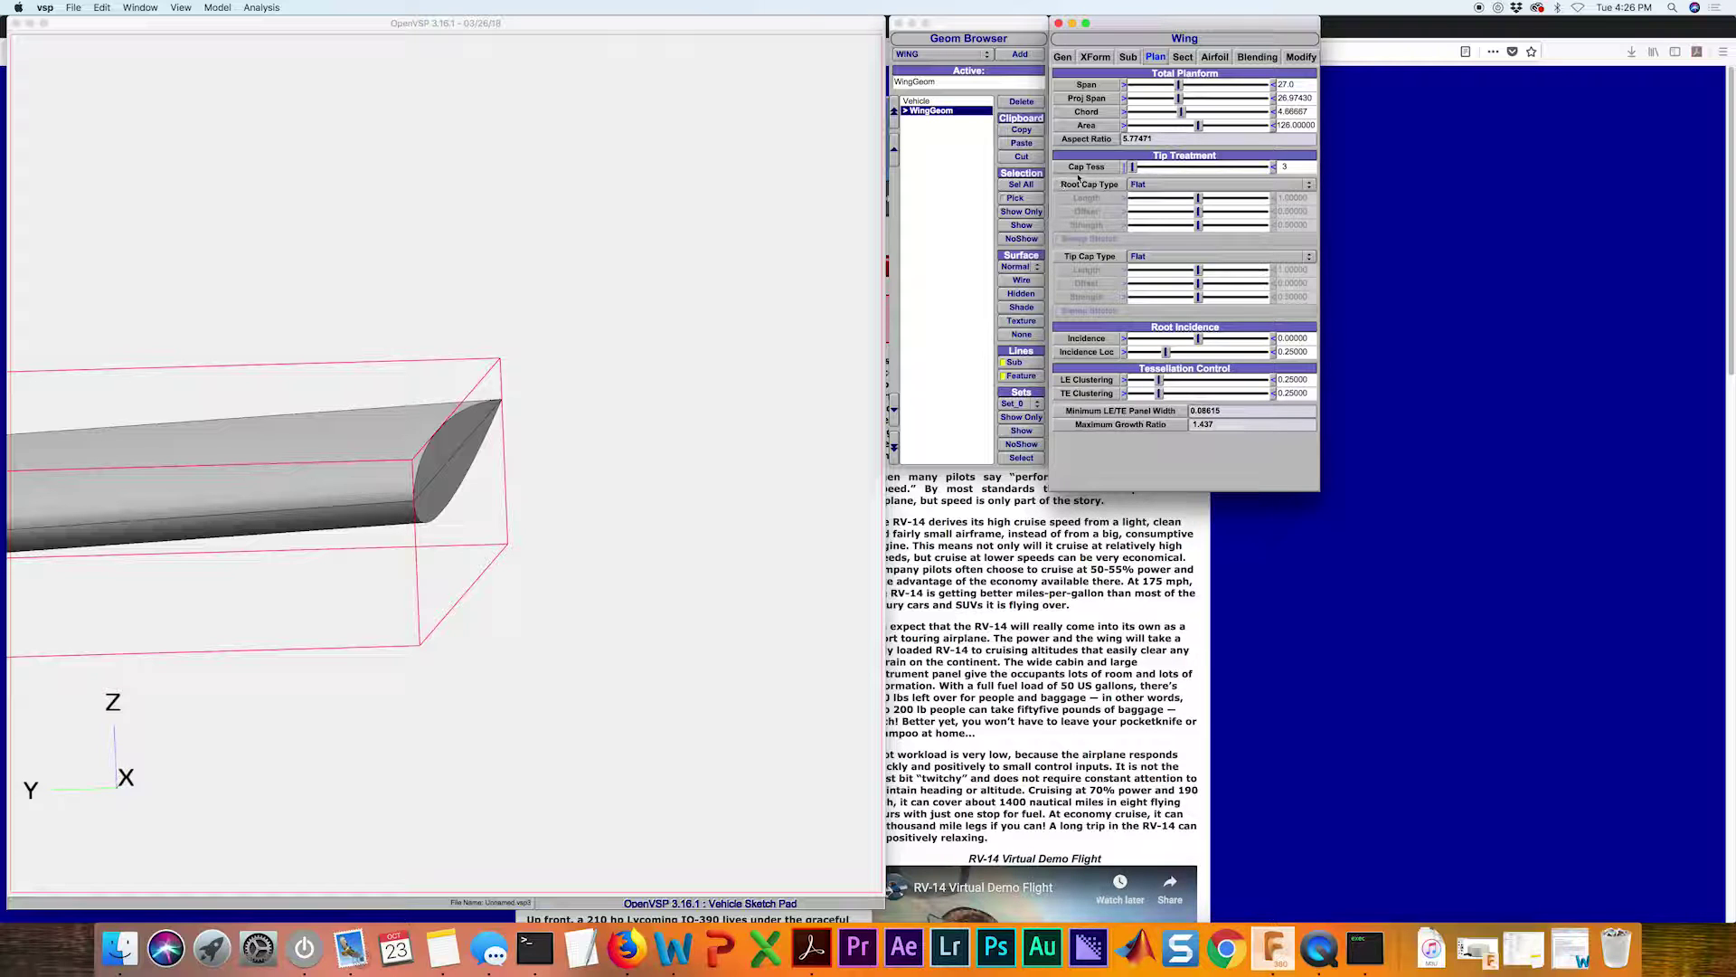
scroll(633, 385, "down", 5)
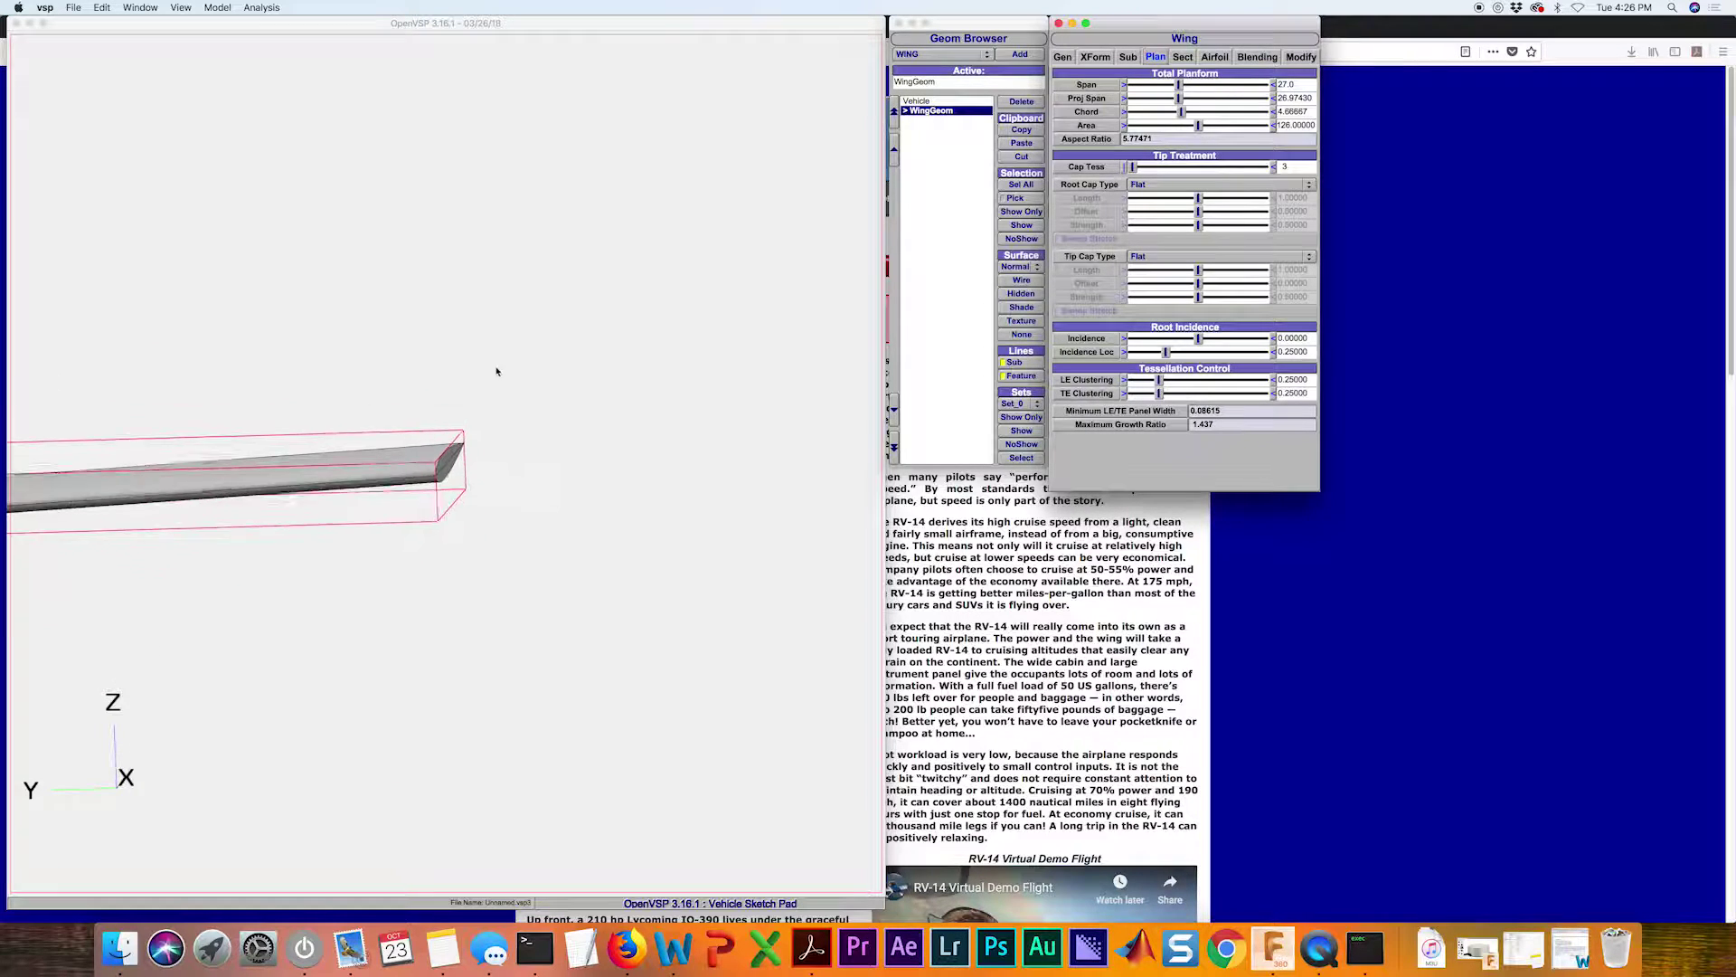
right_click_drag(497, 372, 776, 474)
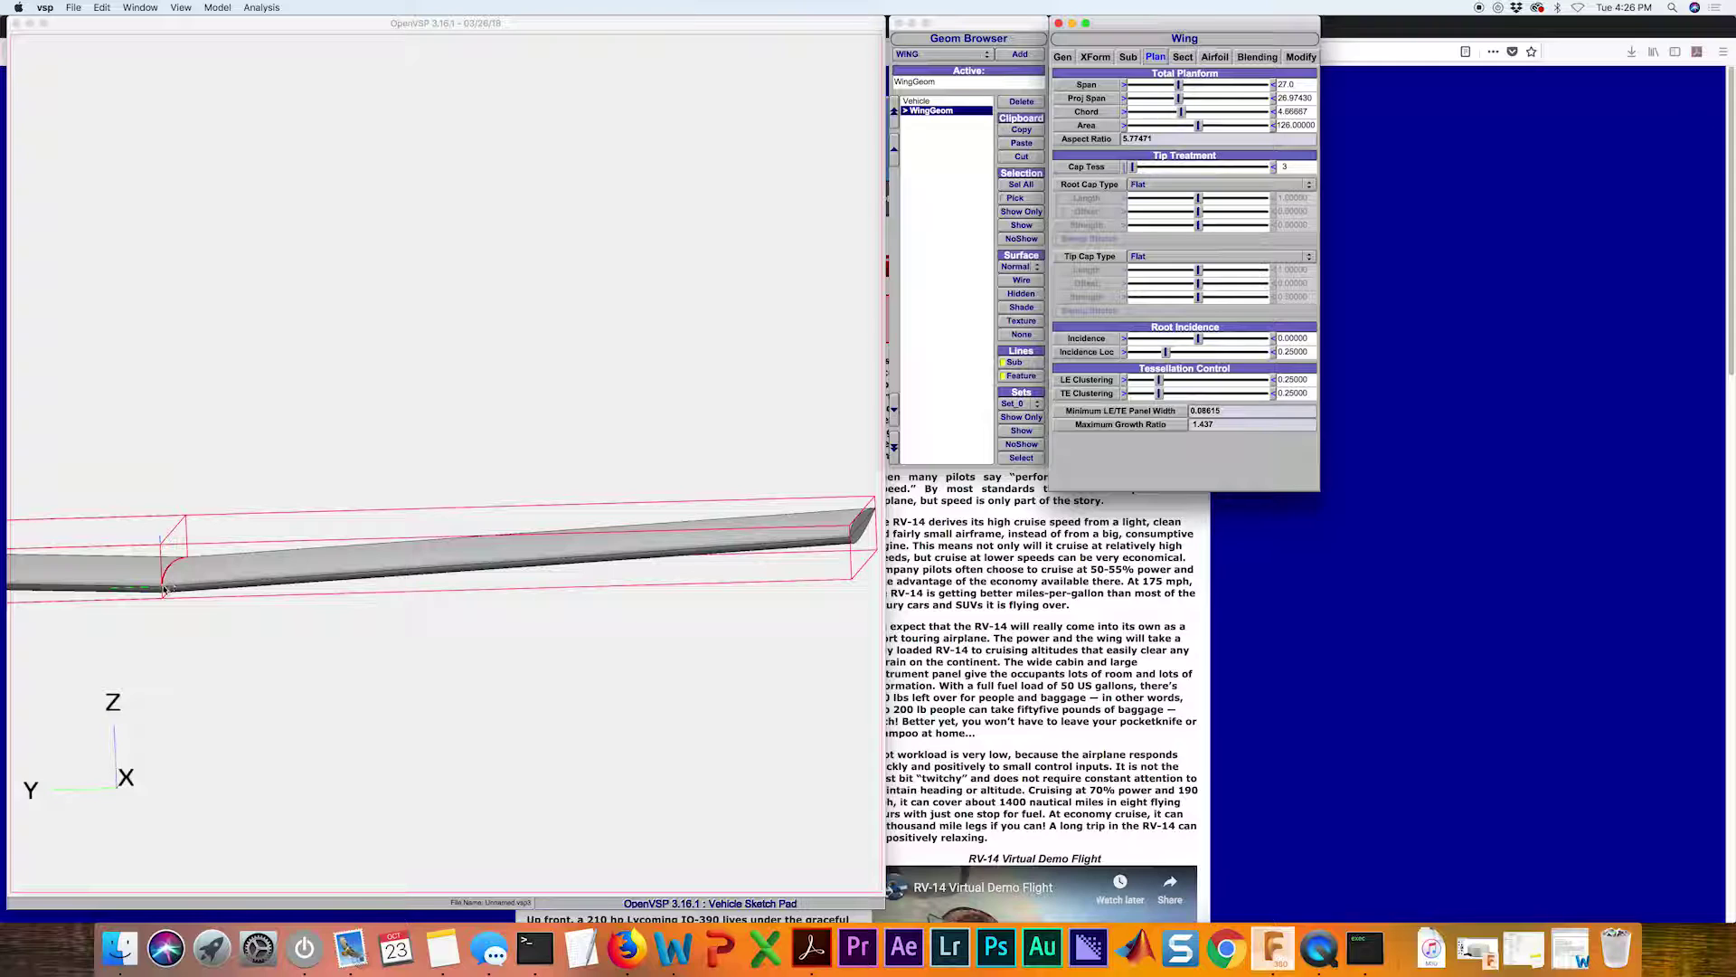
scroll(605, 547, "down", 5)
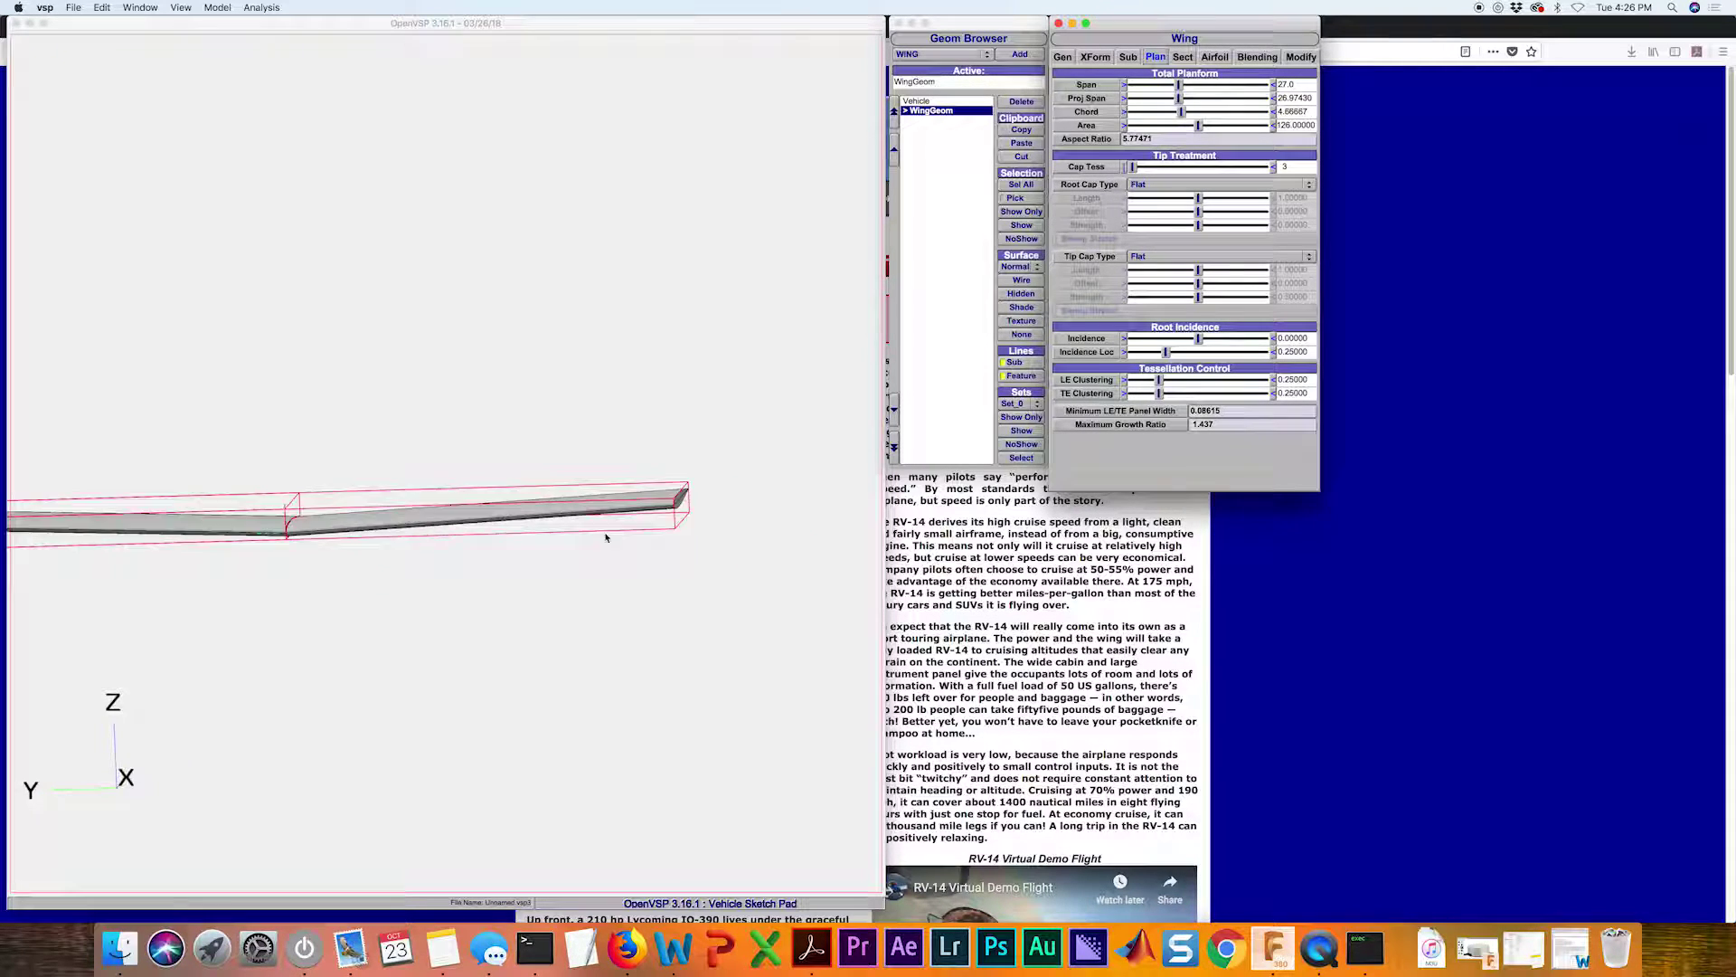
scroll(549, 526, "up", 5)
left_click_drag(549, 526, 562, 471)
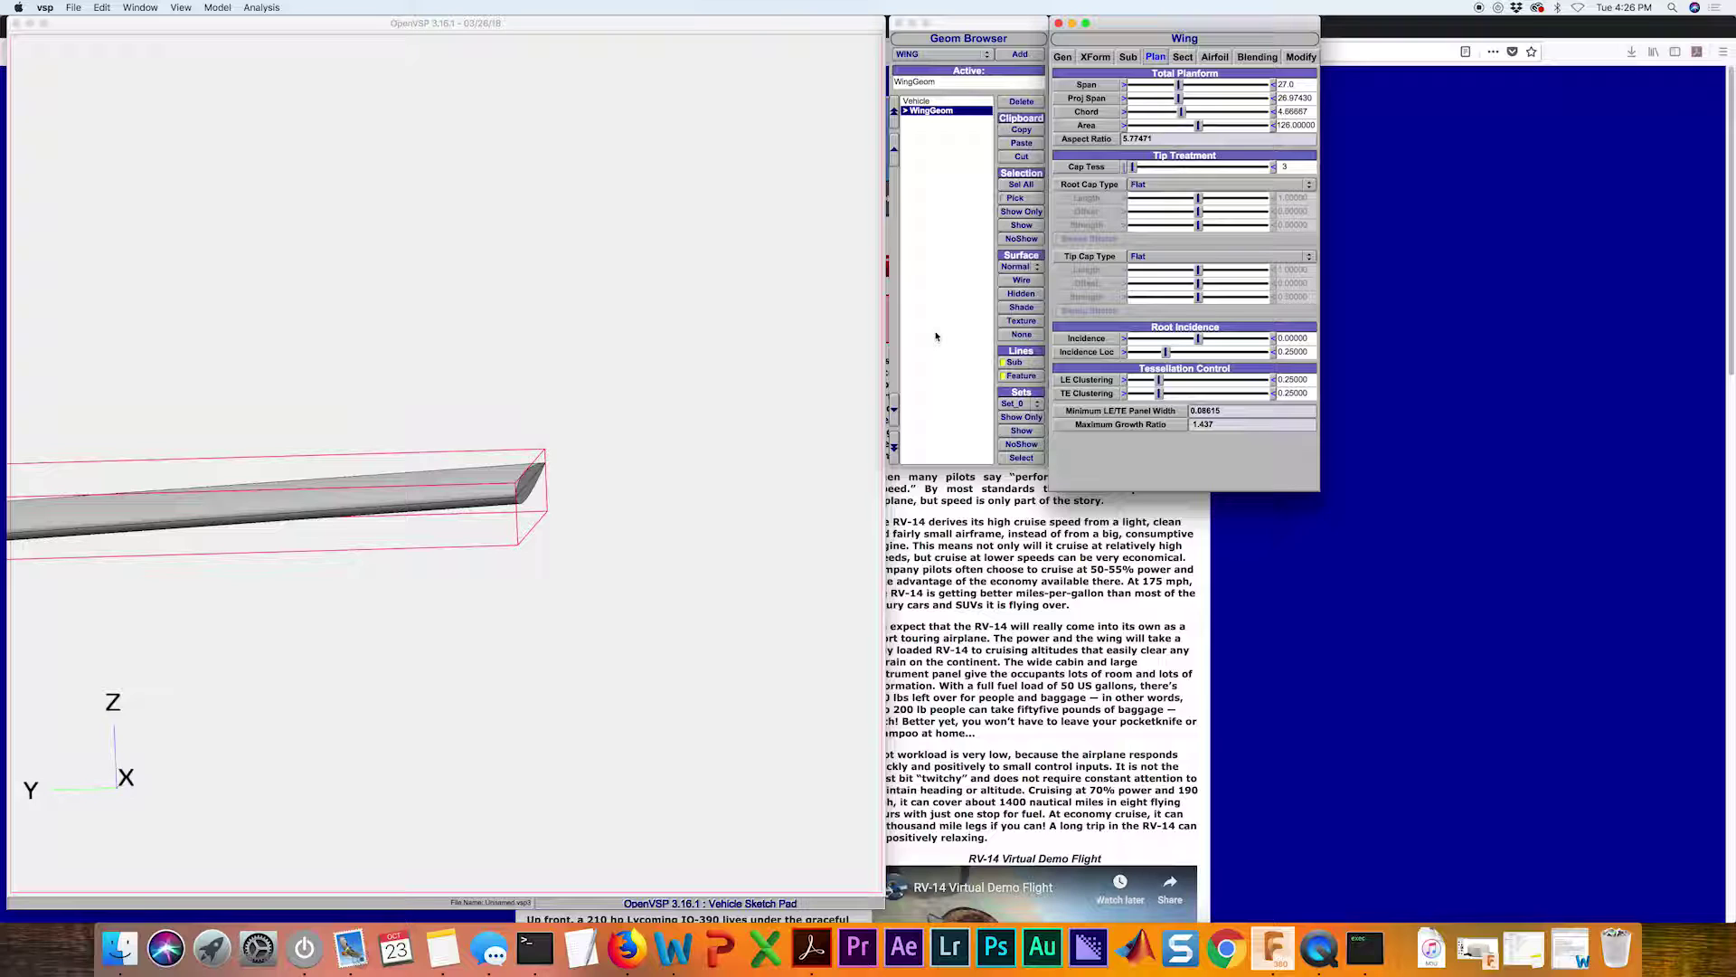
- Set the tip cap to Round with length about 1.95, then inspect both wingtips
left_click(1160, 258)
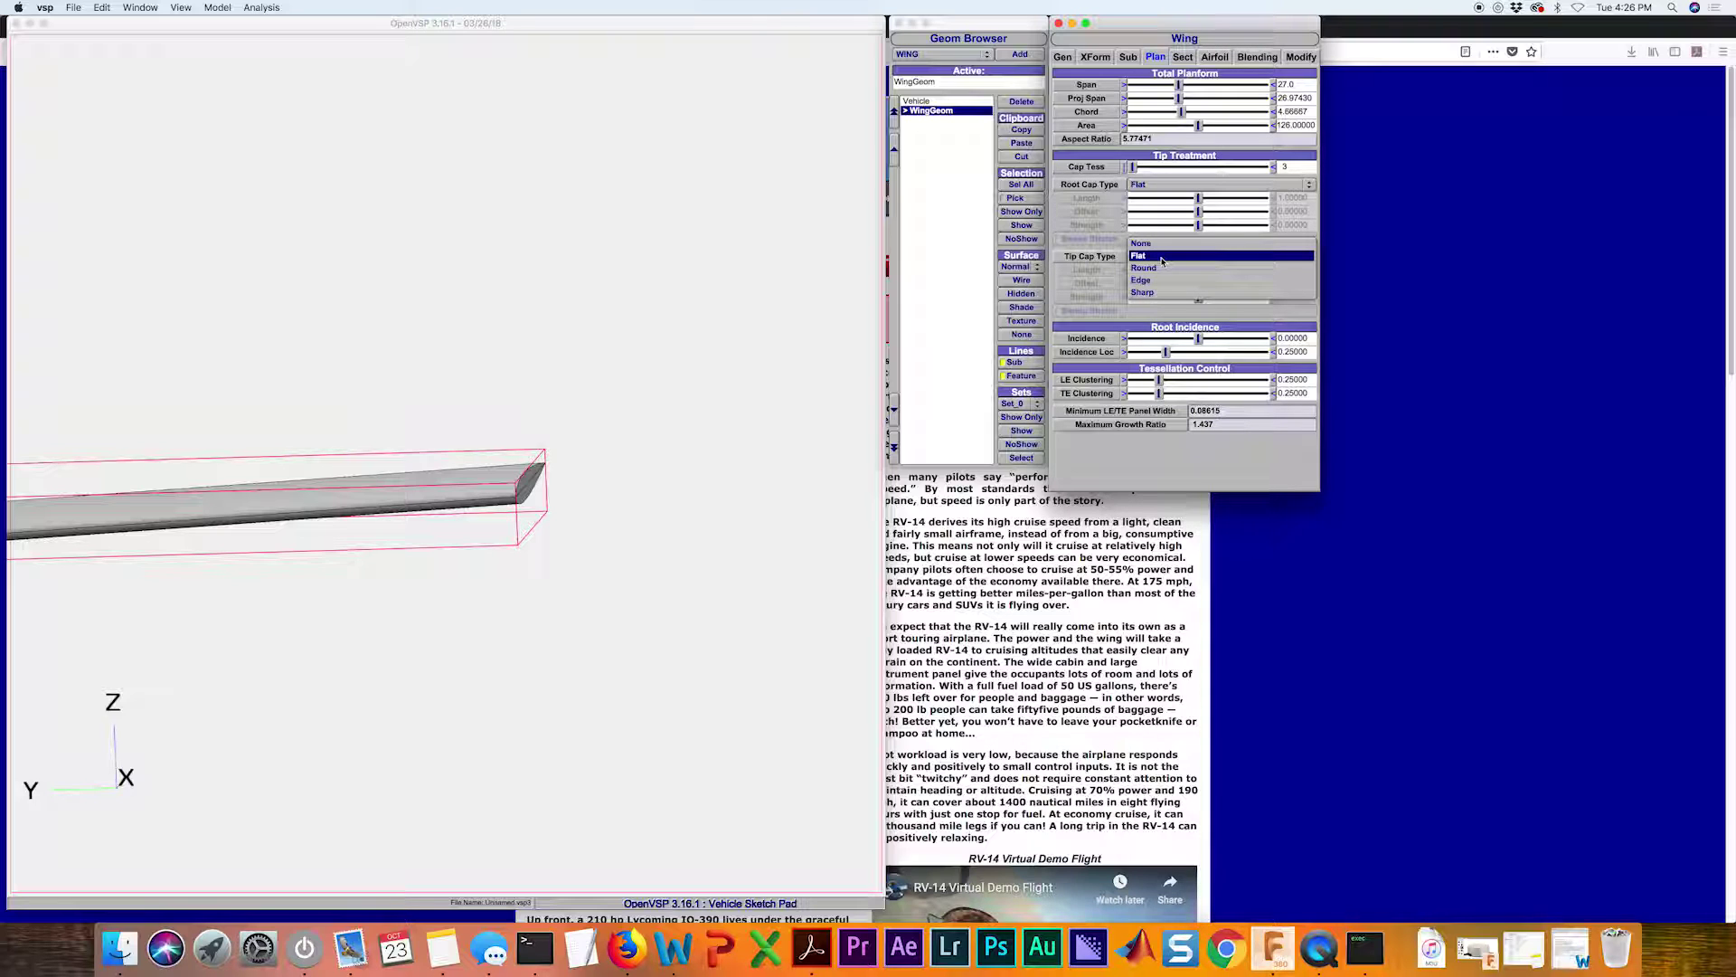
left_click(1162, 269)
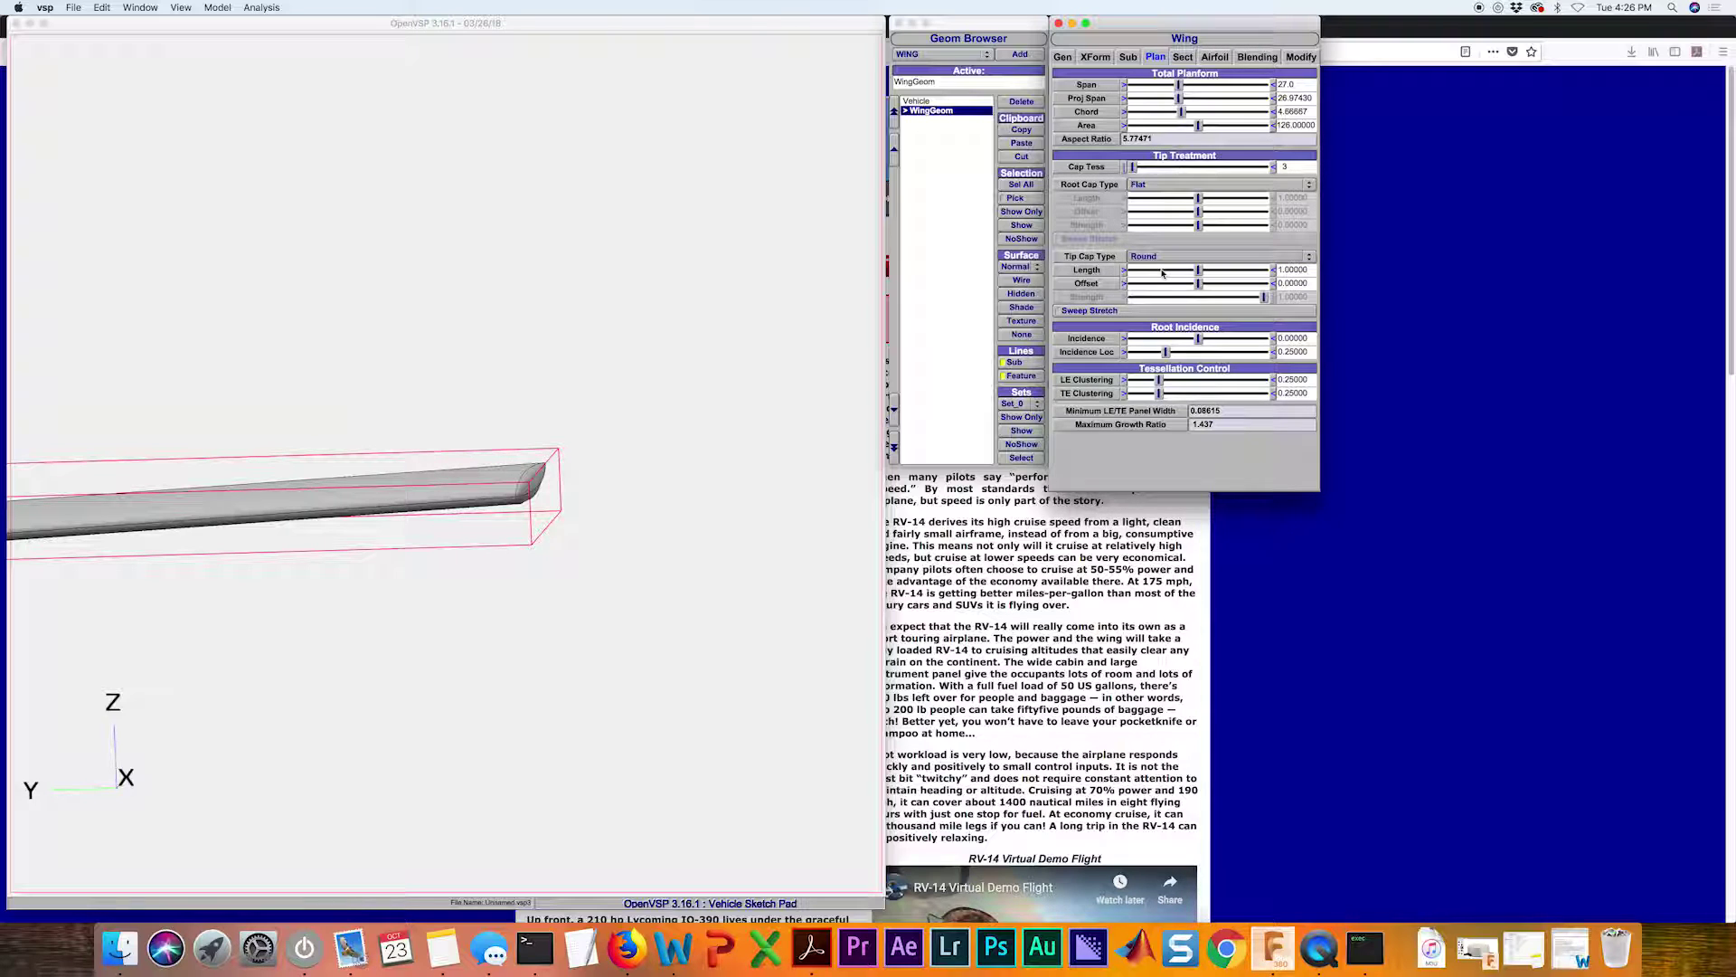
left_click_drag(1198, 270, 1265, 269)
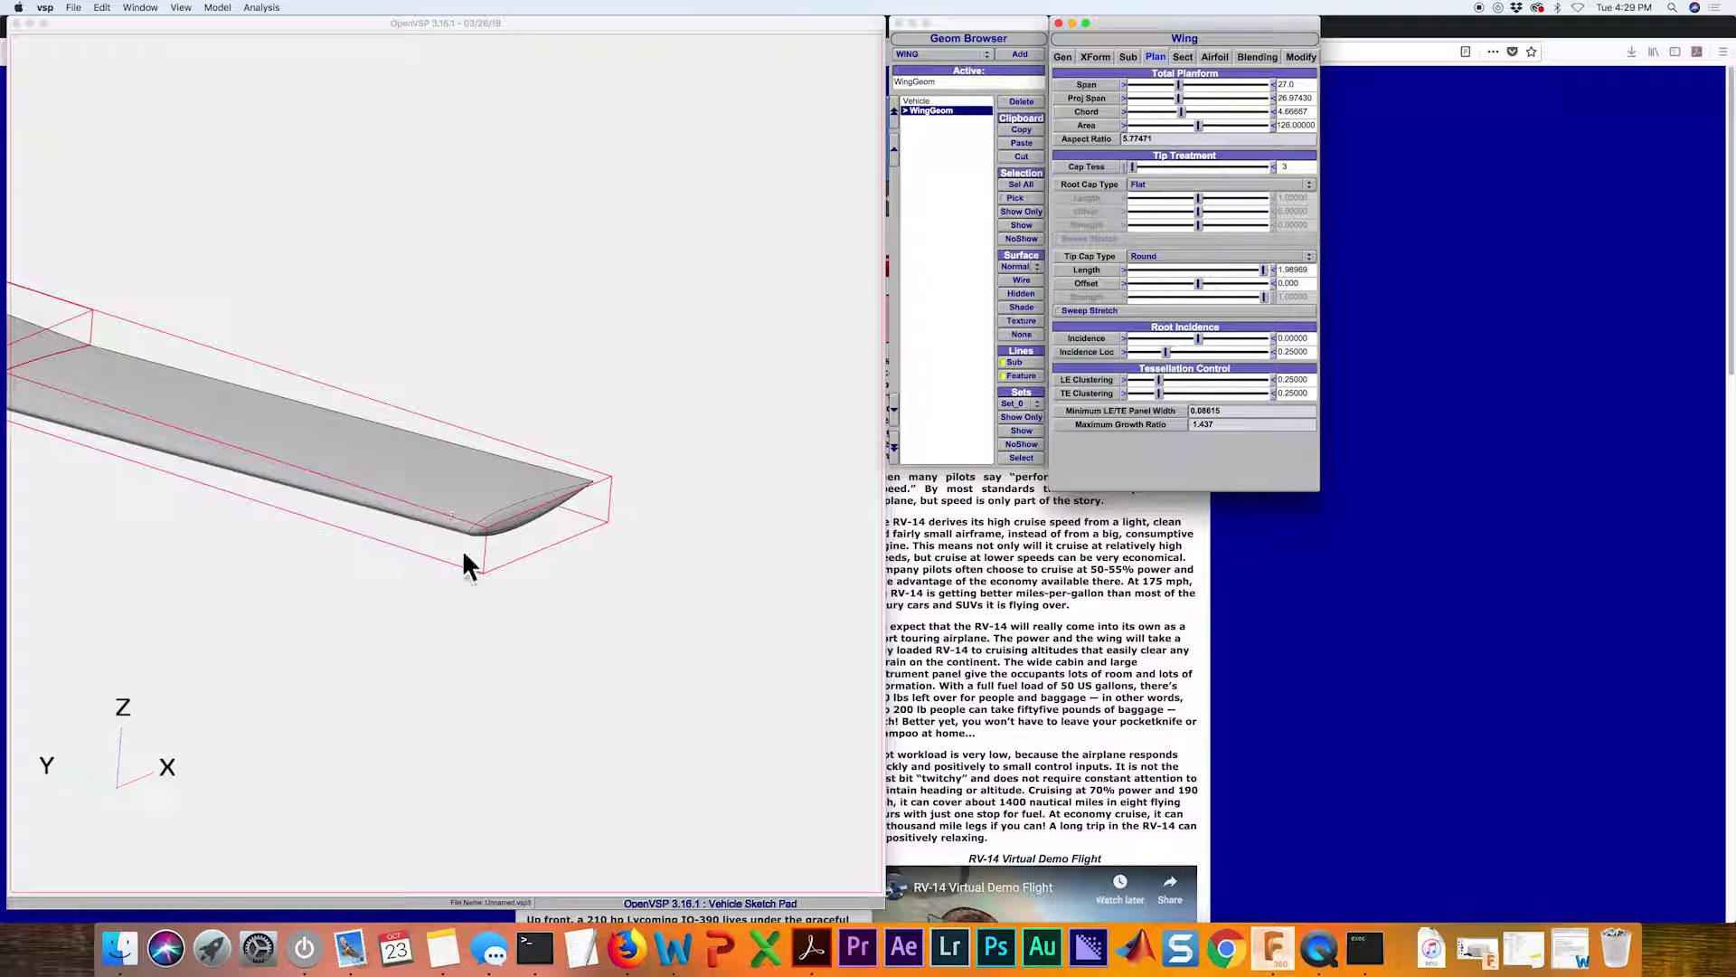
left_click_drag(555, 581, 571, 517)
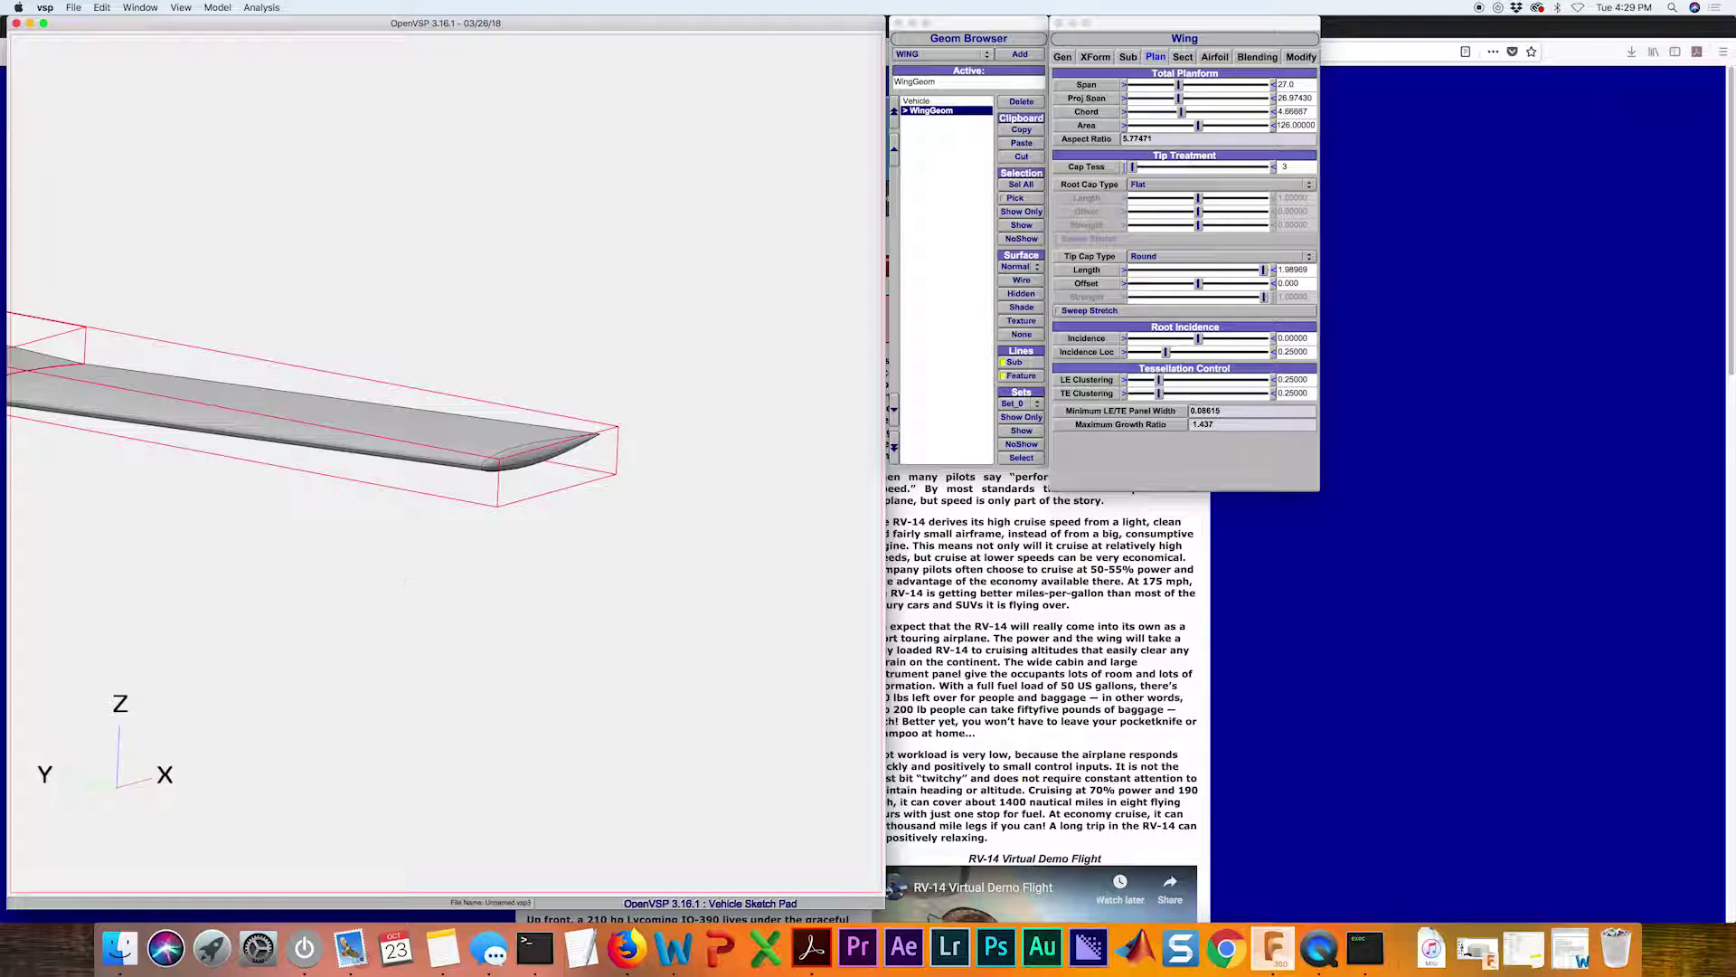
right_click_drag(27, 352, 248, 468)
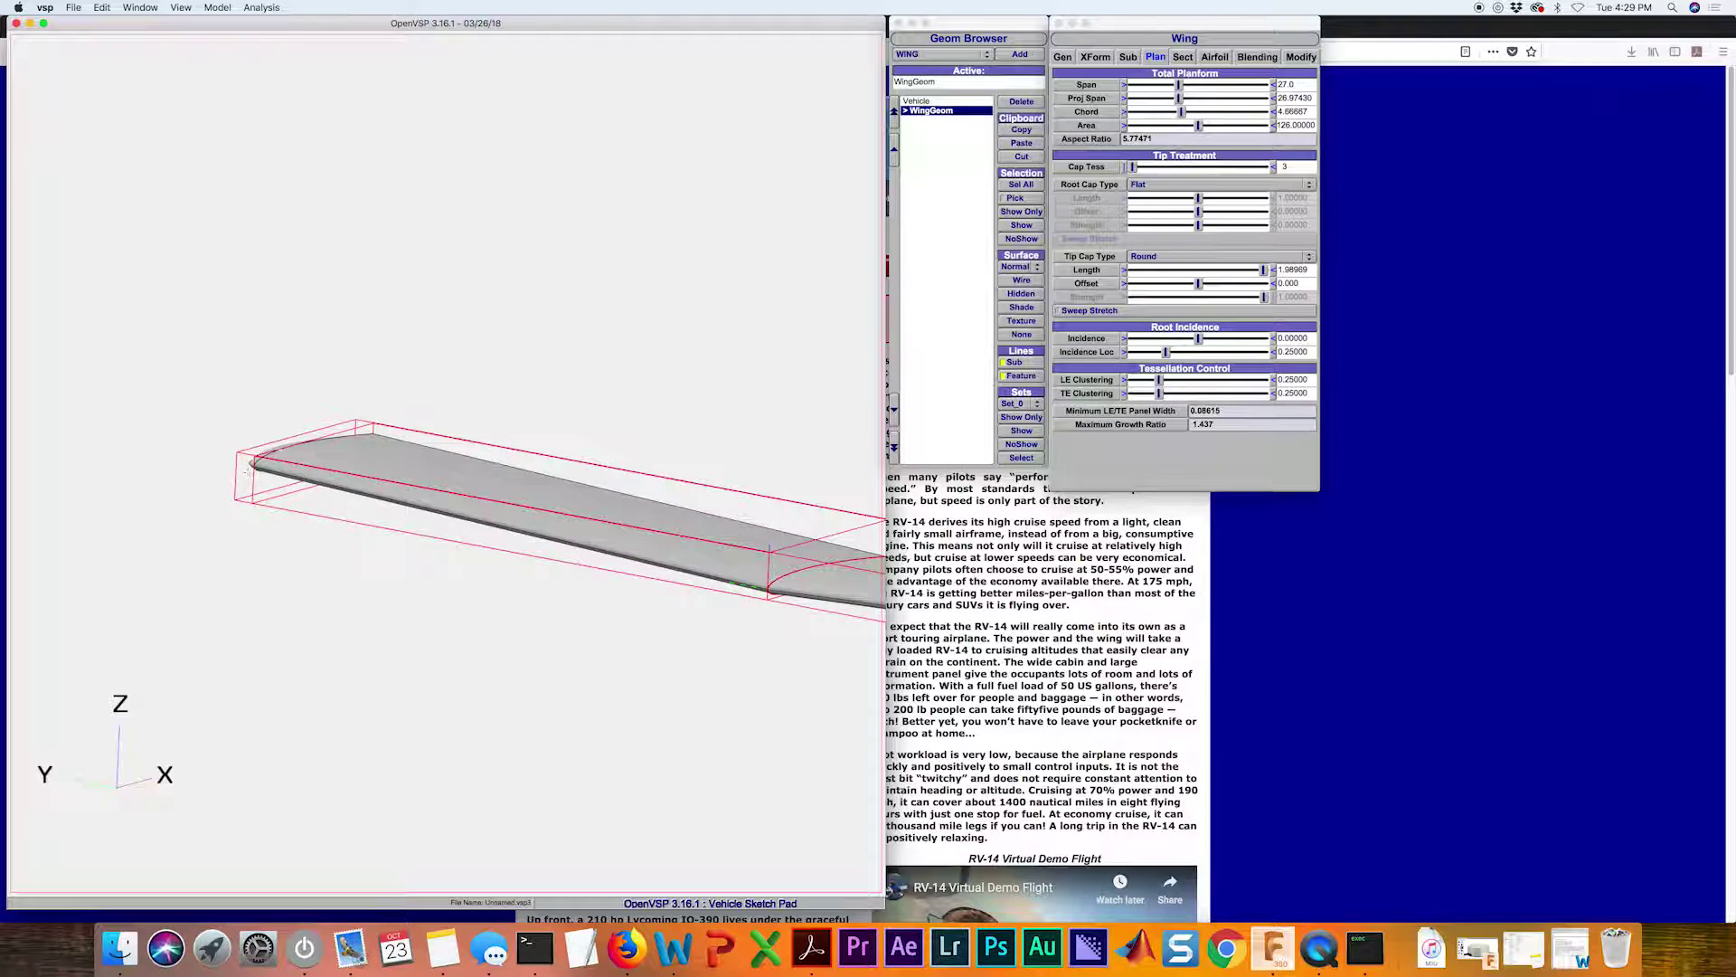
right_click_drag(351, 446, 404, 577)
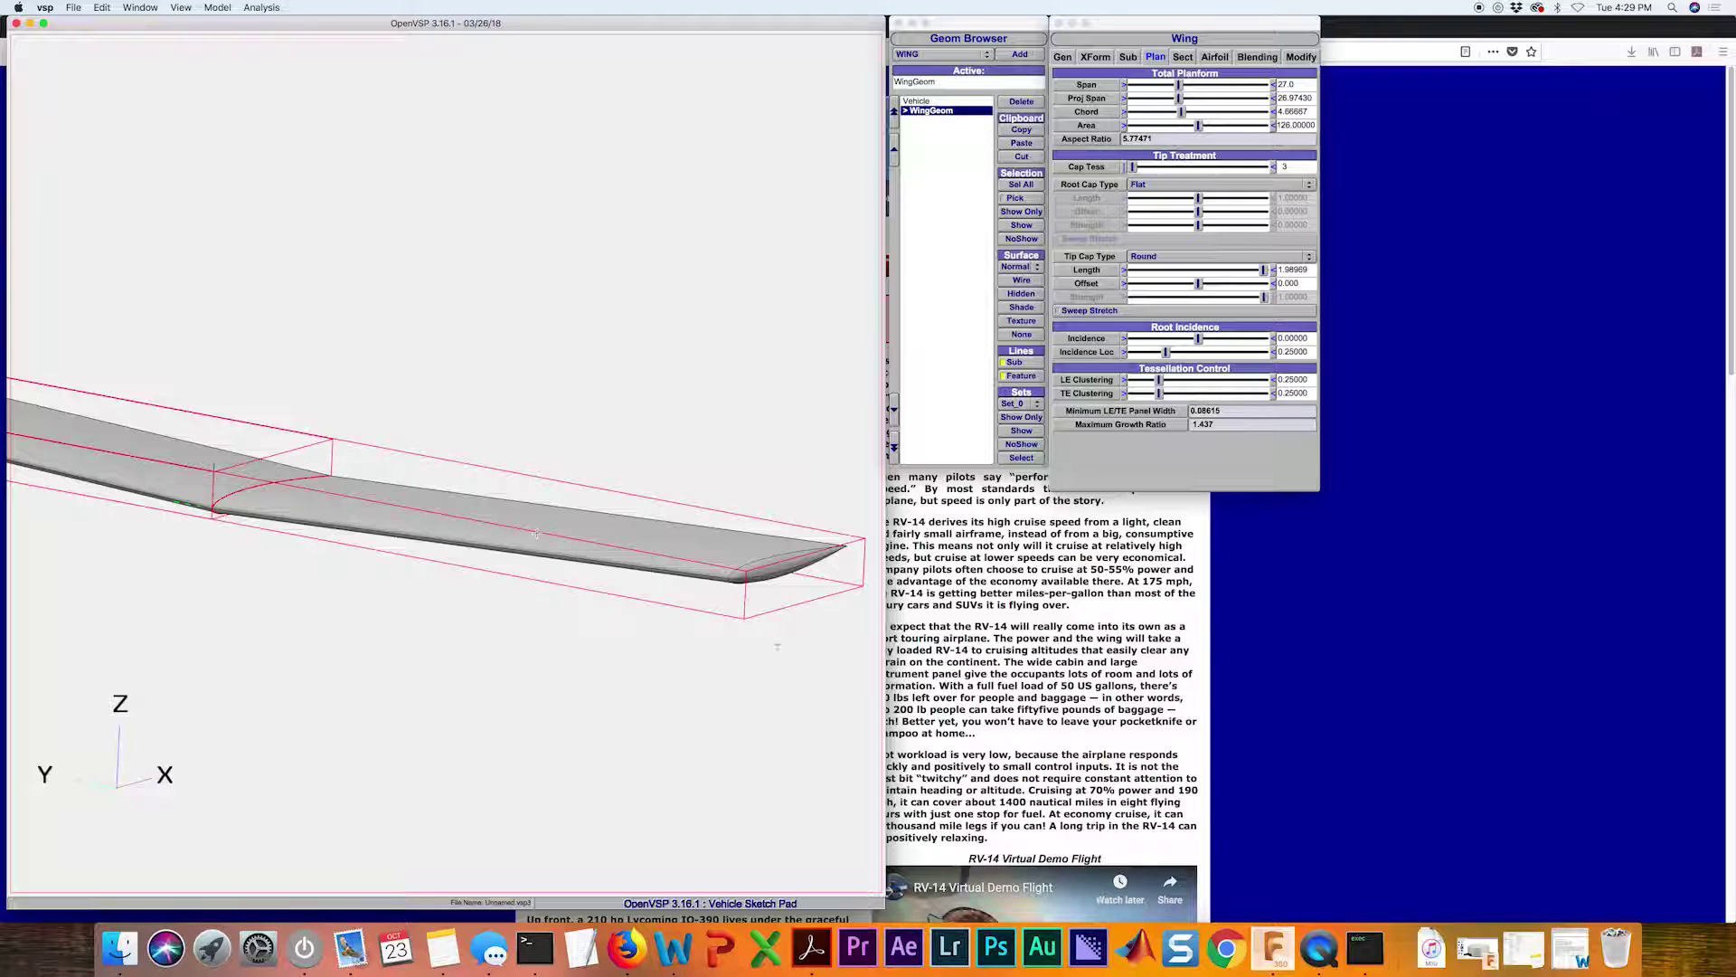
- Select Vehicle in the Geom Browser to deselect WingGeom
left_click(941, 434)
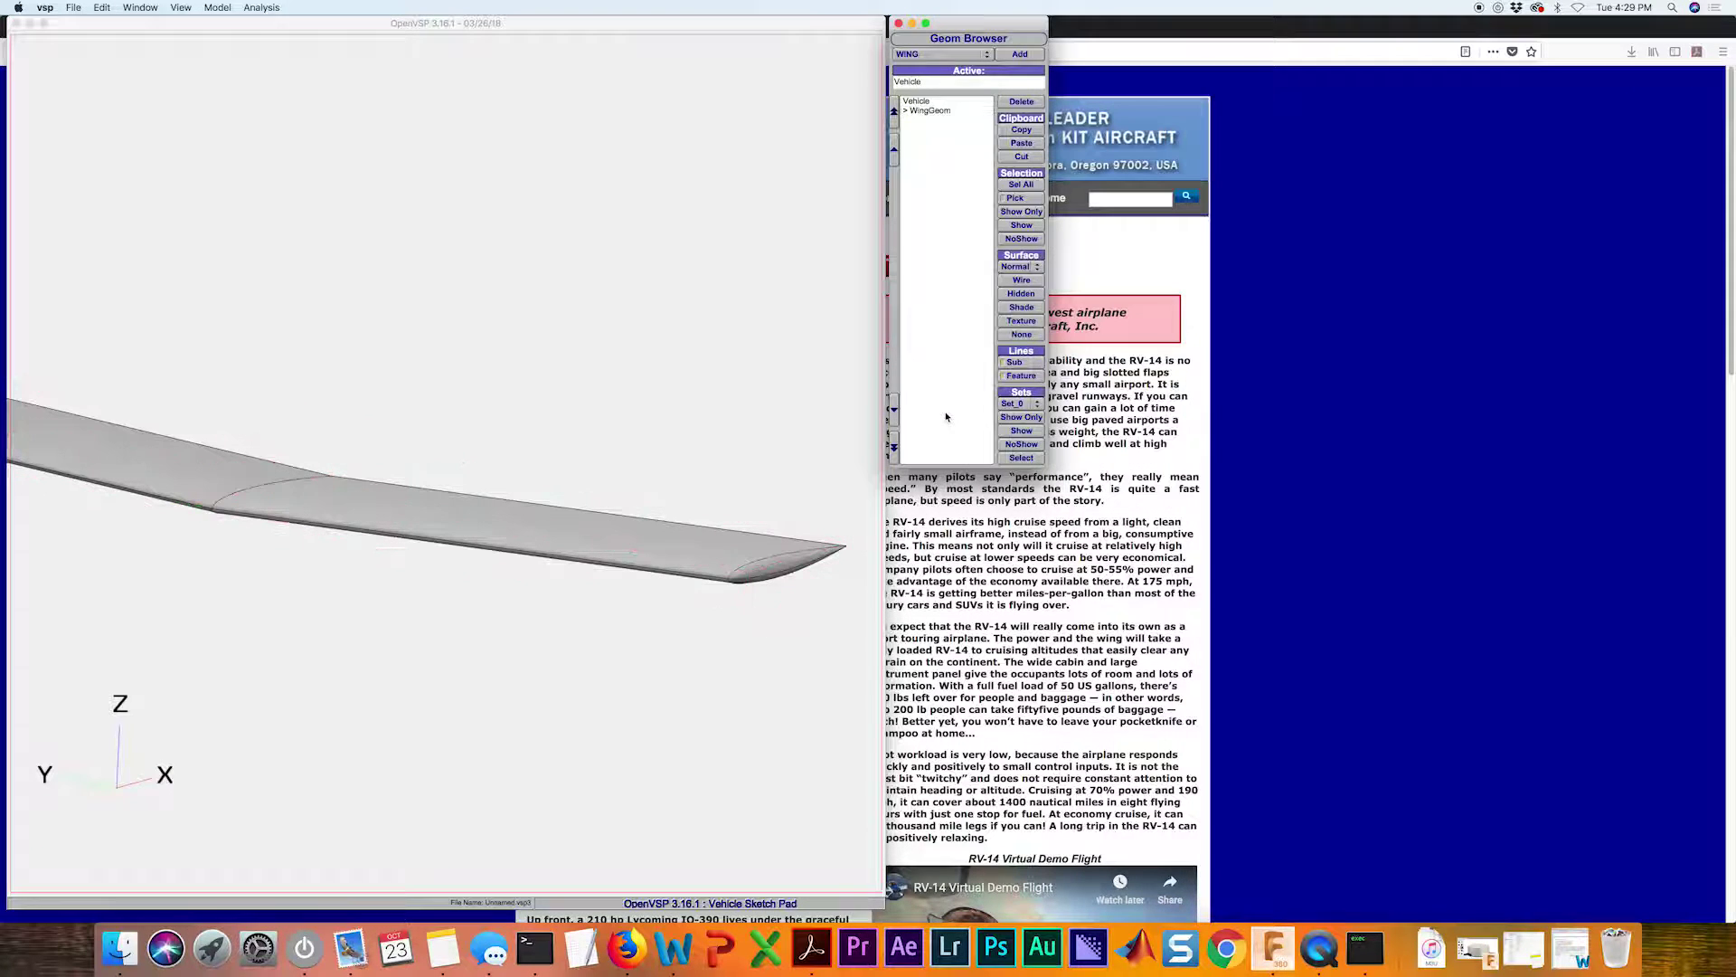